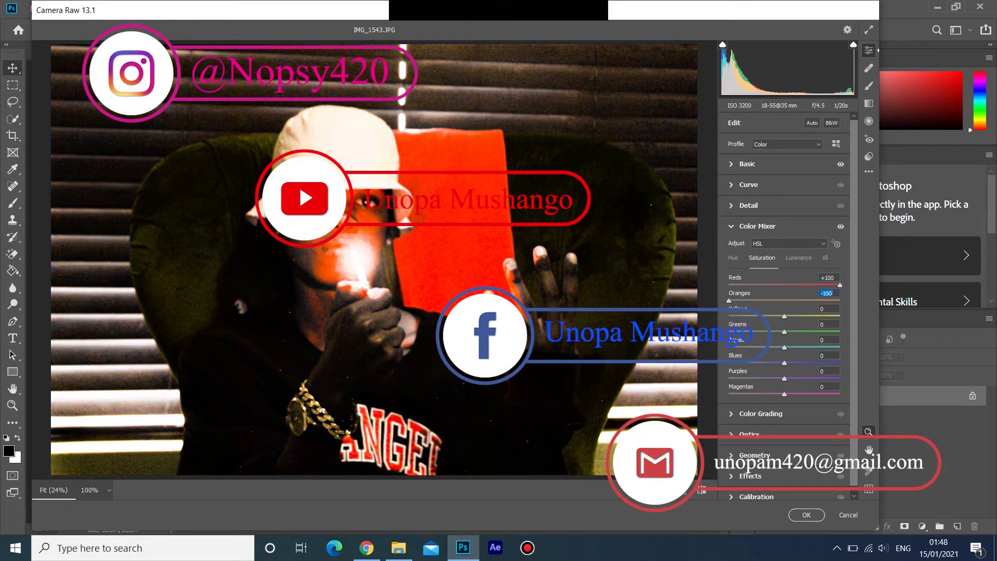
# - Set Oranges saturation to 0 and Yellows saturation to -100
pyautogui.write('-6')
pyautogui.press('Return')
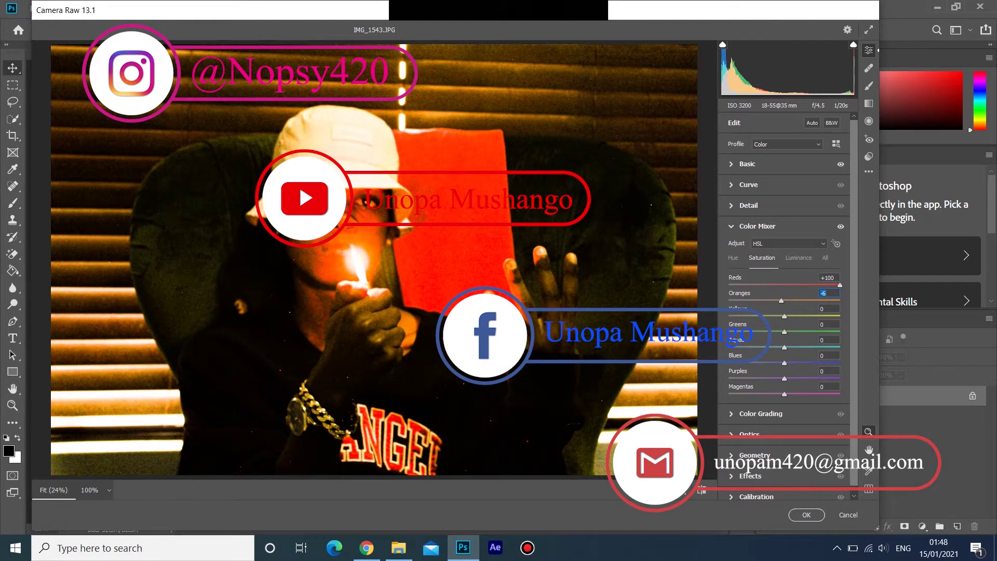
pyautogui.write('0')
pyautogui.press('Tab')
pyautogui.write('-40')
pyautogui.press('Return')
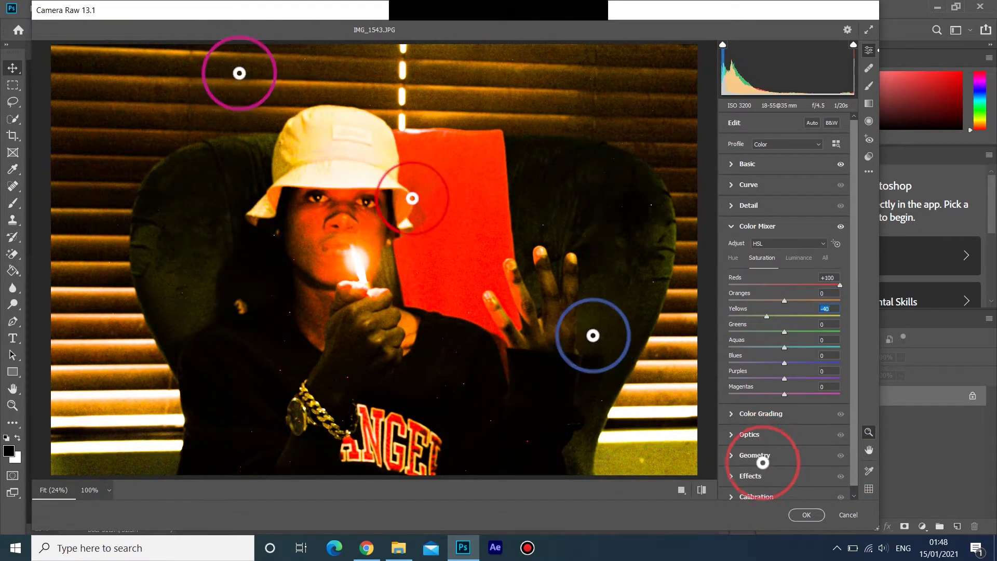
pyautogui.write('-100')
pyautogui.press('Return')
pyautogui.write('+100')
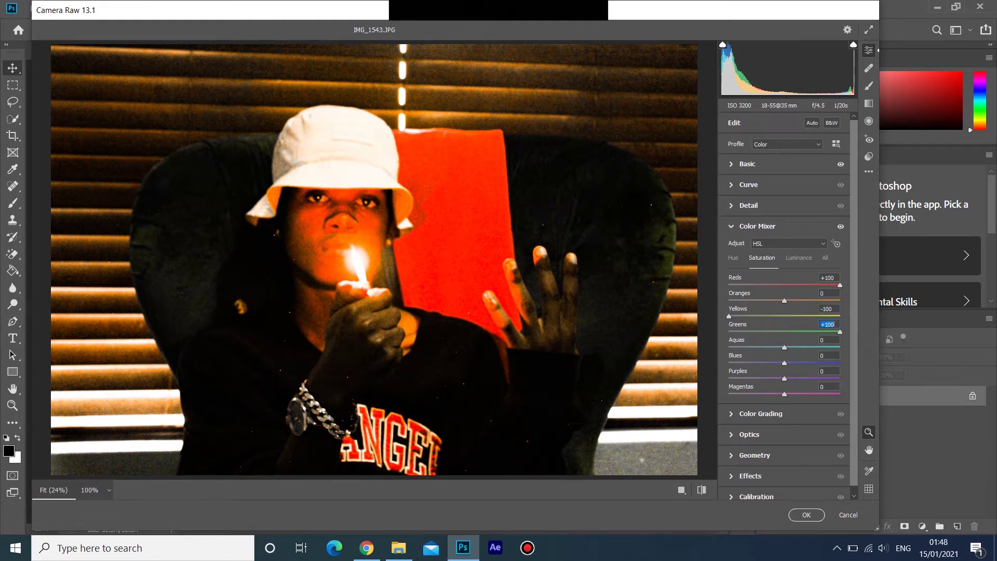
# - Fully desaturate the Aquas, Blues and Purples in the HSL Saturation sliders
pyautogui.write('-100')
pyautogui.press('Return')
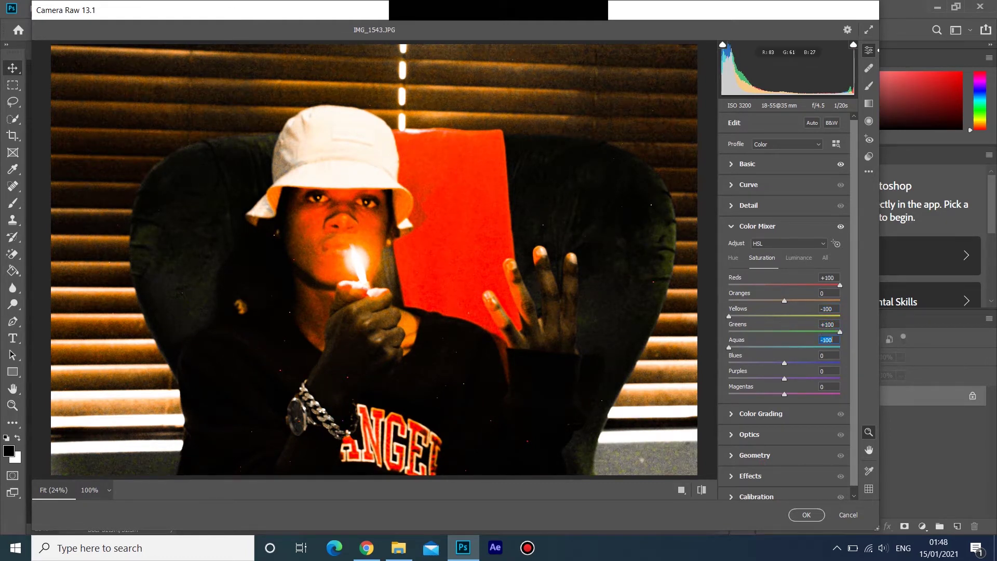
pyautogui.write('100')
pyautogui.press('Return')
pyautogui.write('-100')
pyautogui.press('Return')
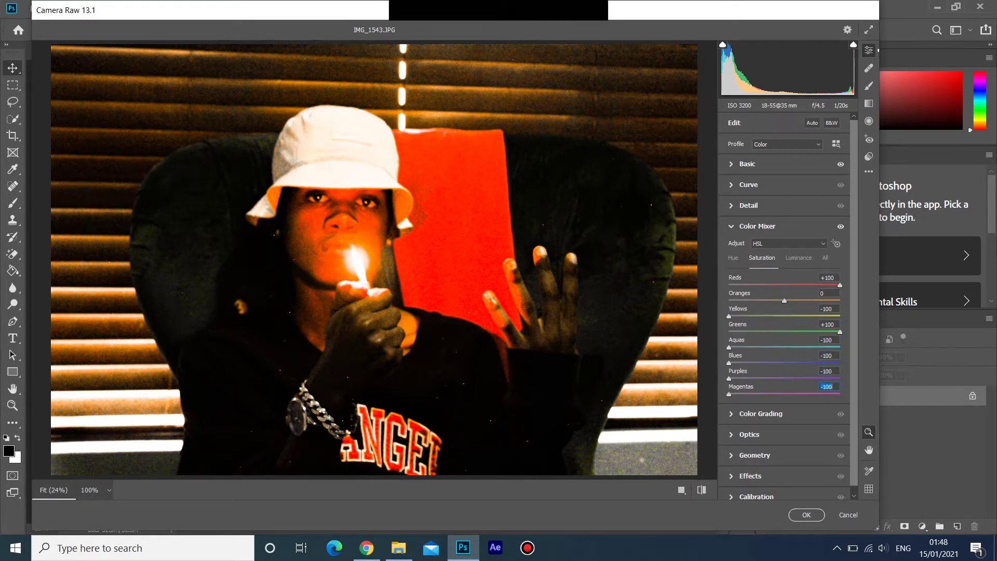
# - In Color Grading, darken the Midtones luminance, leaving the midtones with no colour tint
pyautogui.click(761, 414)
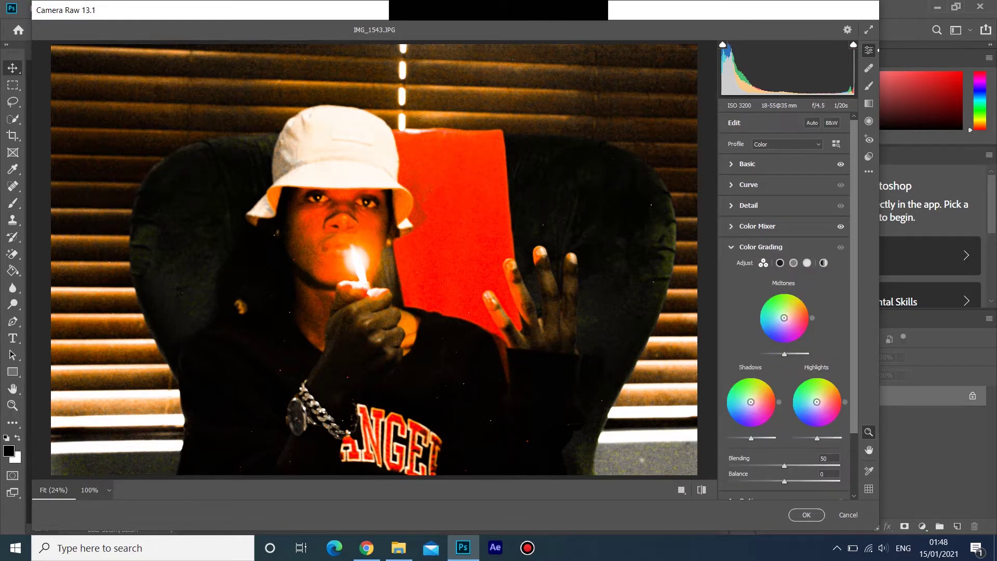
pyautogui.moveTo(784, 354); pyautogui.dragTo(763, 354)
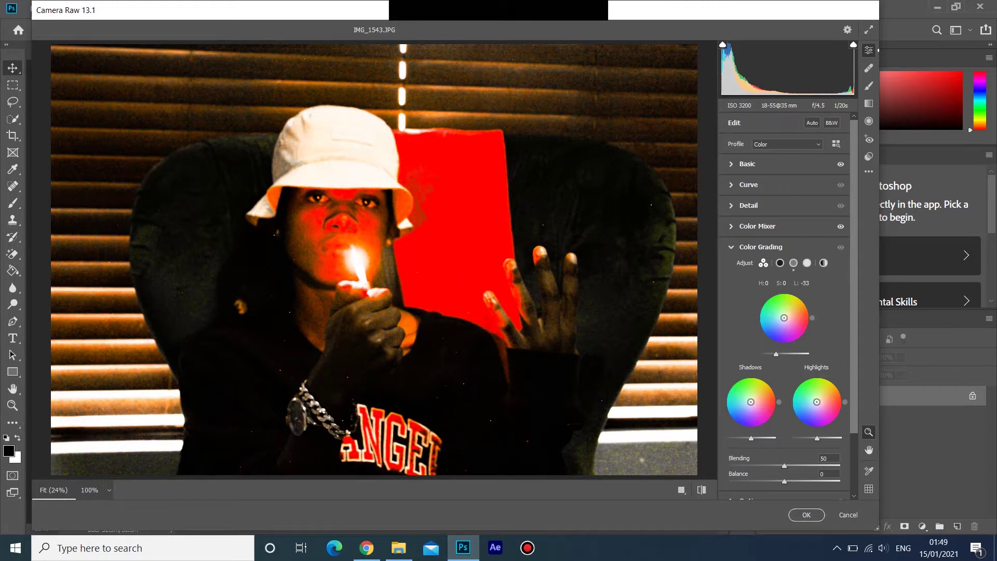
pyautogui.moveTo(776, 354); pyautogui.dragTo(759, 354)
pyautogui.moveTo(784, 318); pyautogui.dragTo(762, 335)
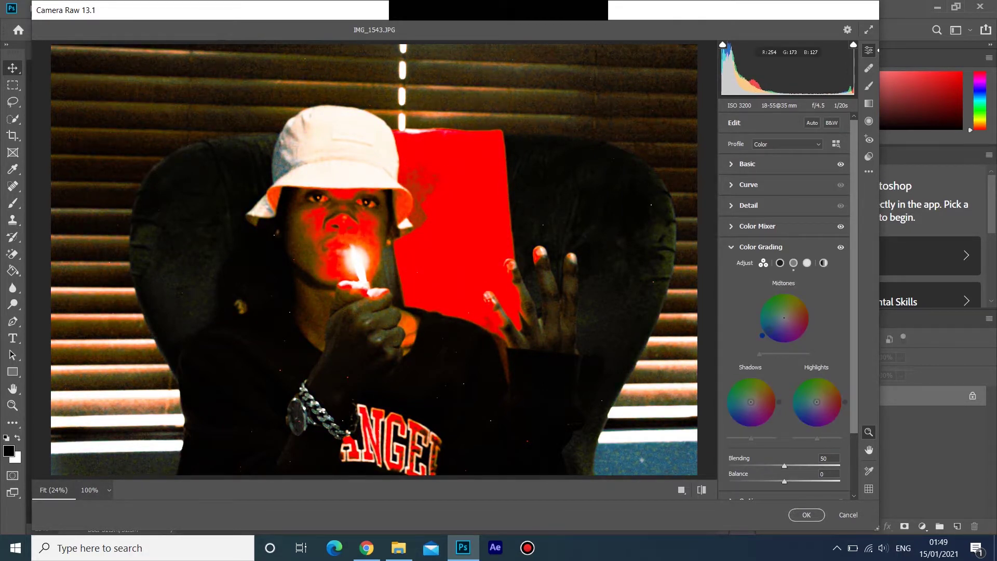
pyautogui.doubleClick(762, 335)
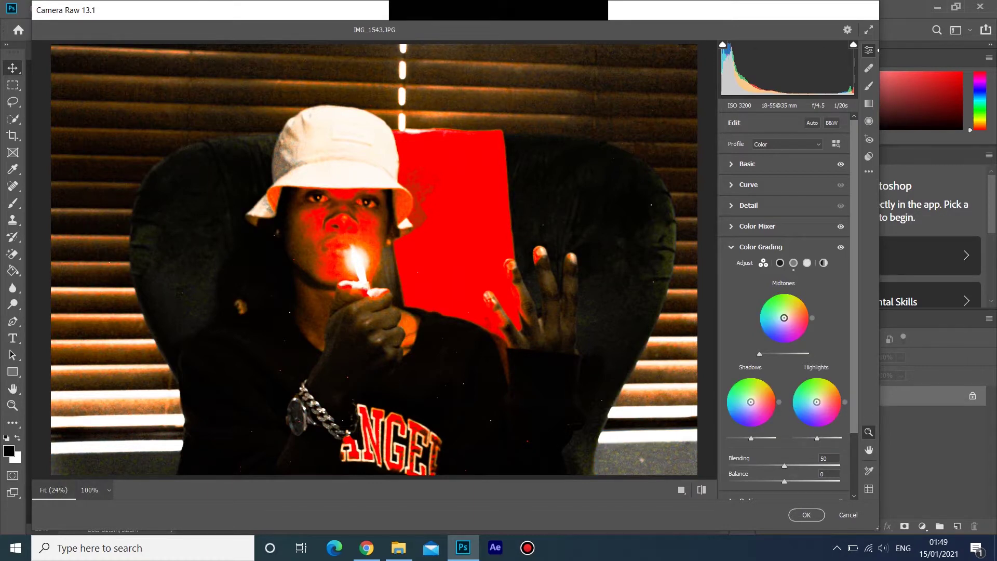
# - Tint the shadows blue and the highlights green
pyautogui.moveTo(751, 402)
pyautogui.mouseDown()
pyautogui.moveTo(764, 417)
pyautogui.moveTo(762, 385)
pyautogui.moveTo(736, 415)
pyautogui.mouseUp()
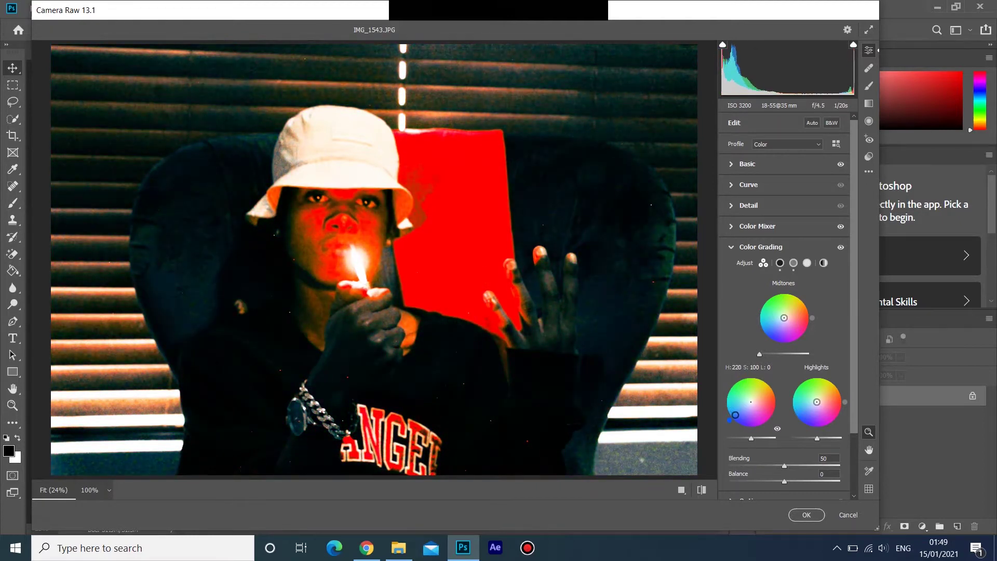
pyautogui.moveTo(735, 414); pyautogui.dragTo(734, 413)
pyautogui.moveTo(817, 401); pyautogui.dragTo(796, 399)
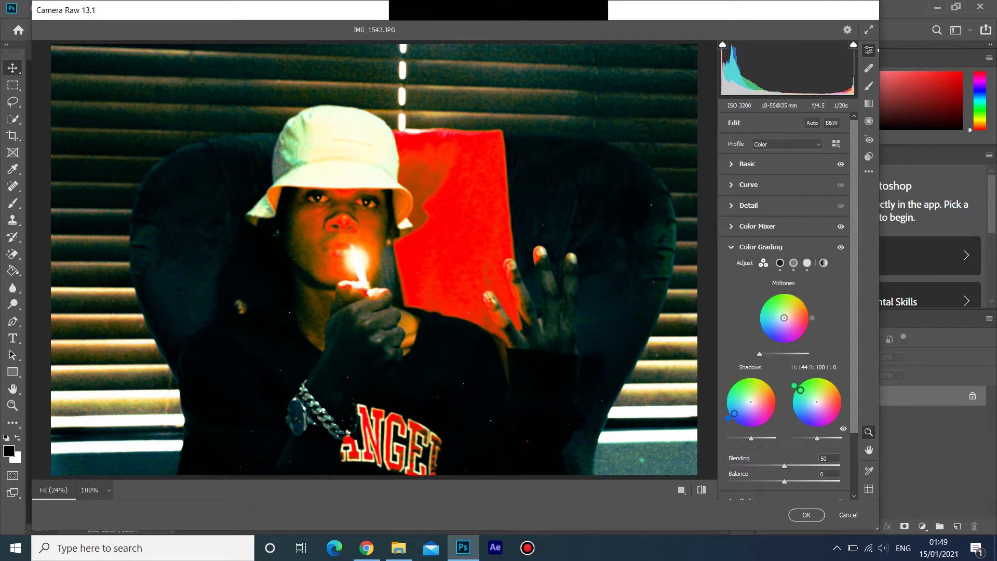
pyautogui.moveTo(805, 386); pyautogui.dragTo(812, 382)
pyautogui.click(673, 292)
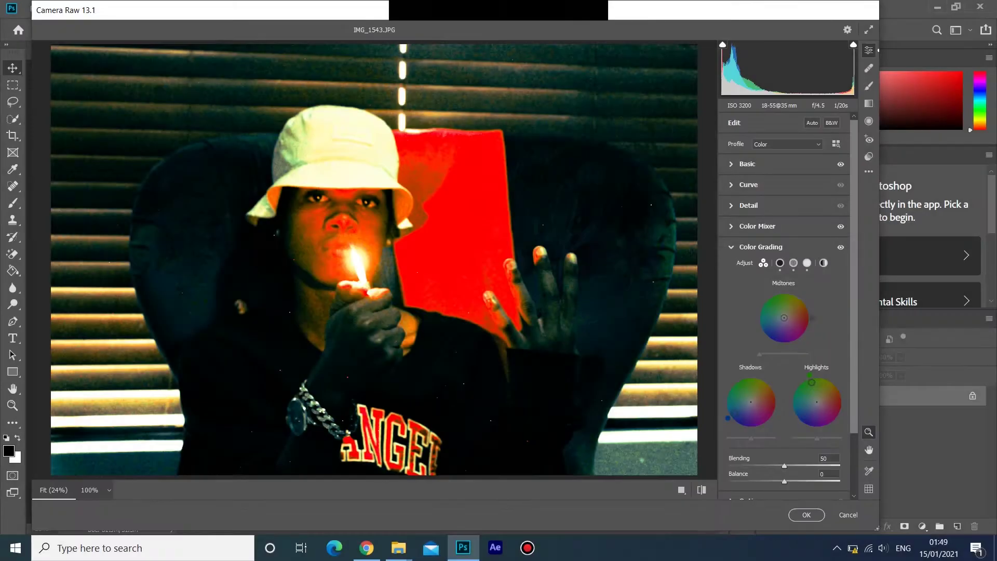
pyautogui.scroll(-2, 784, 312)
pyautogui.write('+100')
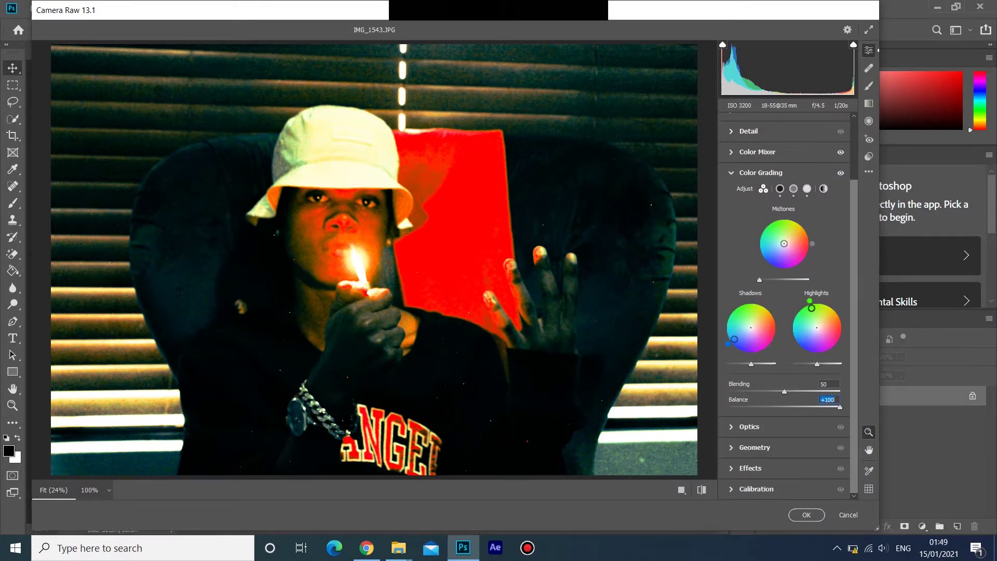
# - Set Balance to -11 and Blending to 100, then apply the Camera Raw edits
pyautogui.write('-11')
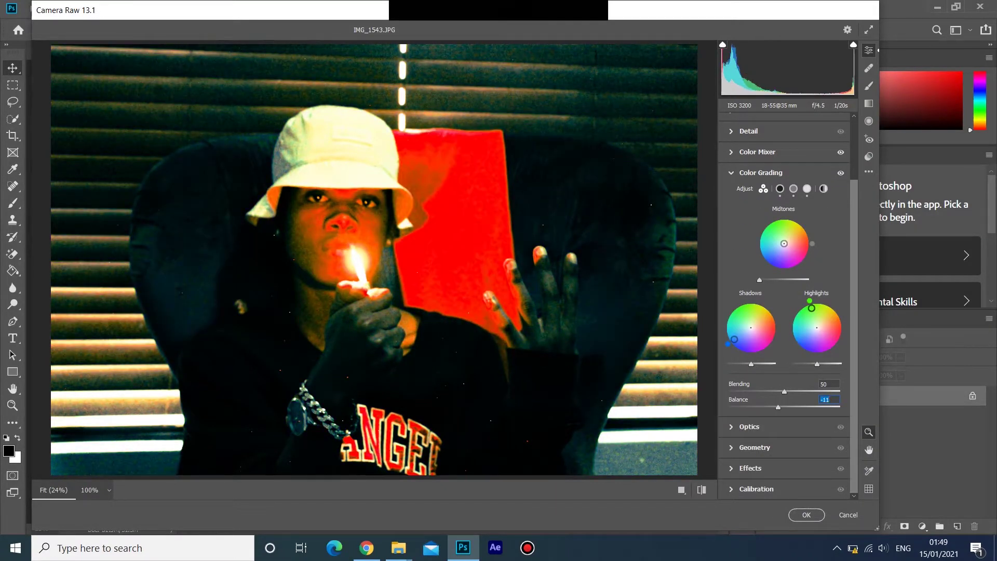
pyautogui.hotkey('shift', 'Tab')
pyautogui.write('100')
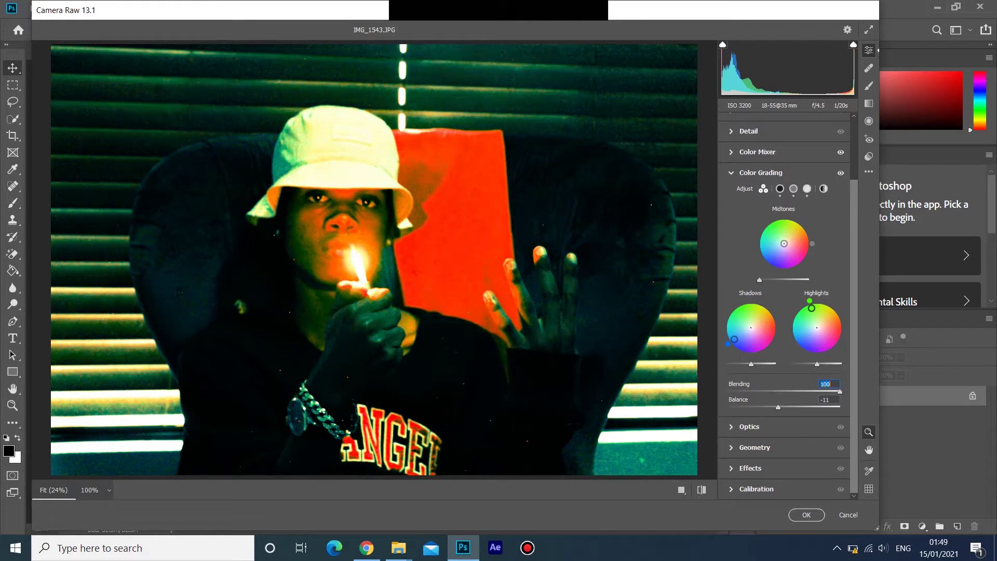
pyautogui.press('Return')
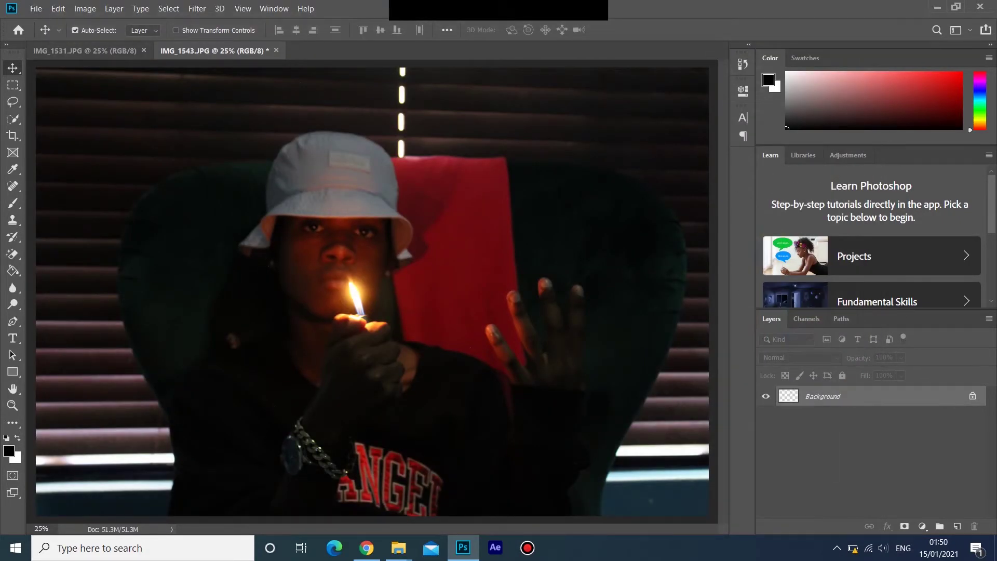
# - Undo and redo to compare the graded photo with the original
pyautogui.hotkey('ctrl', 'z')
pyautogui.hotkey('ctrl', 'shift', 'z')
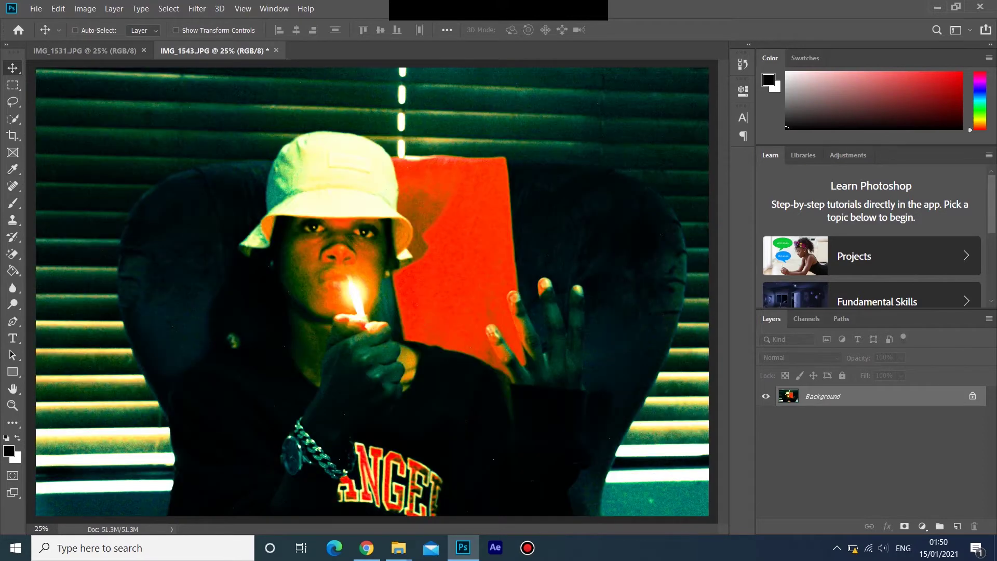
pyautogui.hotkey('ctrl', 'z')
pyautogui.hotkey('ctrl', 'shift', 'z')
# - Open the Parental Advisory image from the F: Photoshop folder and drag it onto the portrait
pyautogui.hotkey('ctrl', 'o')
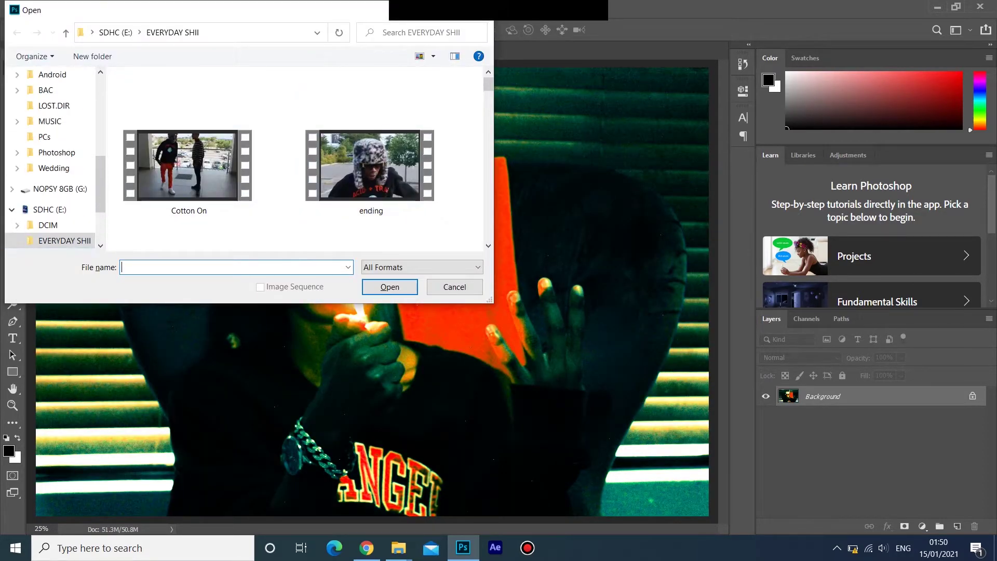
pyautogui.click(57, 189)
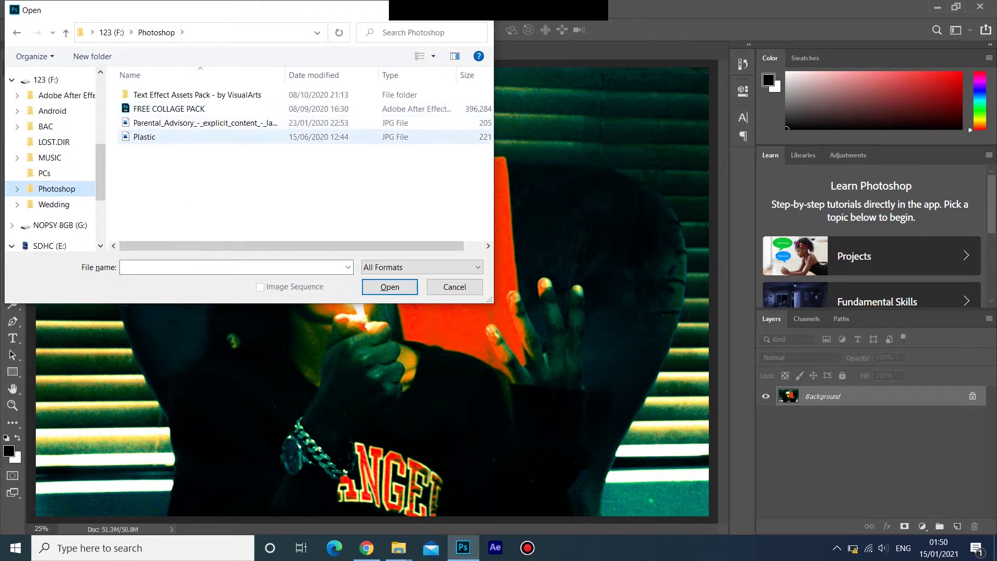
pyautogui.moveTo(239, 182); pyautogui.dragTo(213, 118)
pyautogui.press('Return')
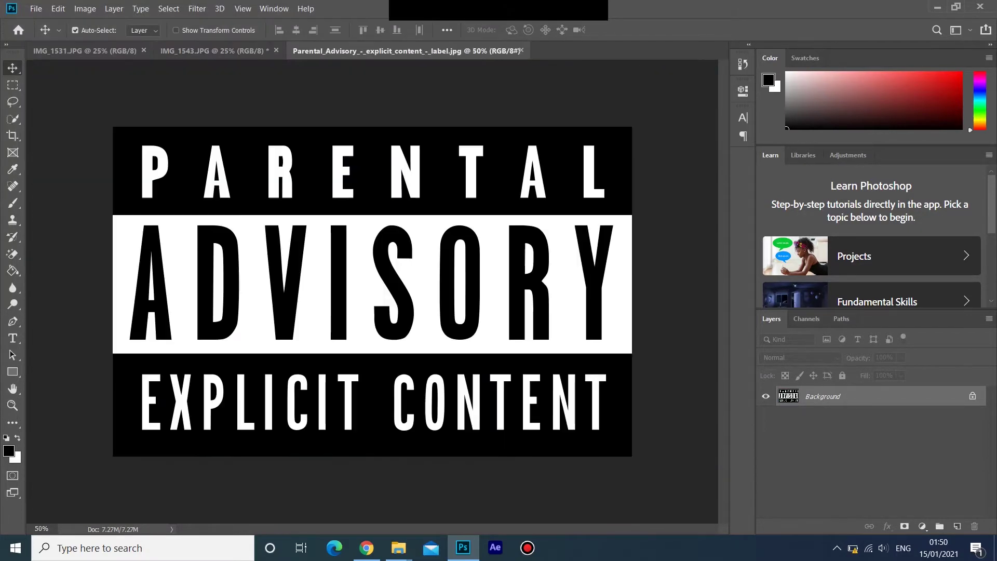
pyautogui.moveTo(405, 236); pyautogui.dragTo(363, 286)
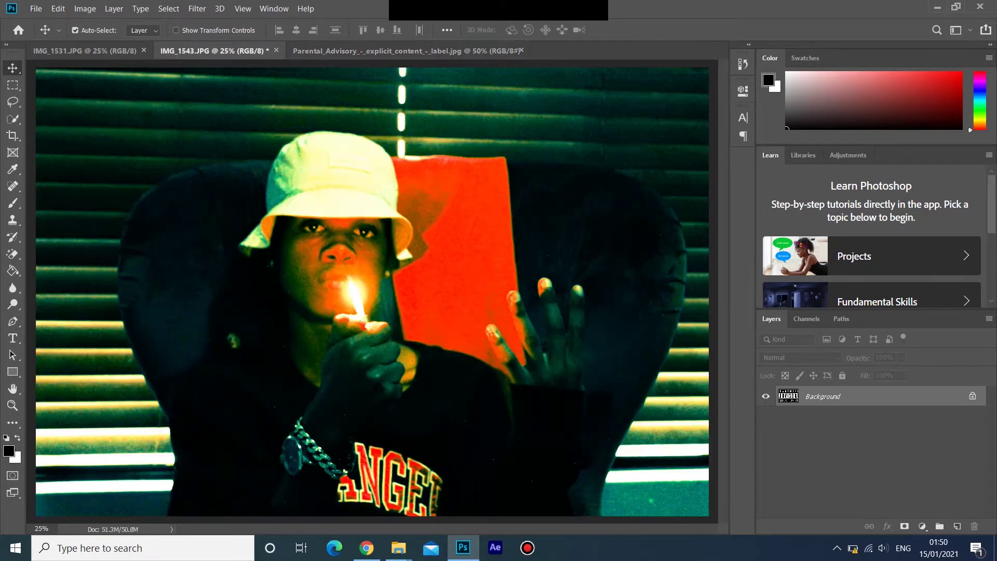
# - Rotate the label 90°, scale it to 33% at the right edge, and open FREE COLLAGE PACK
pyautogui.hotkey('ctrl', 't')
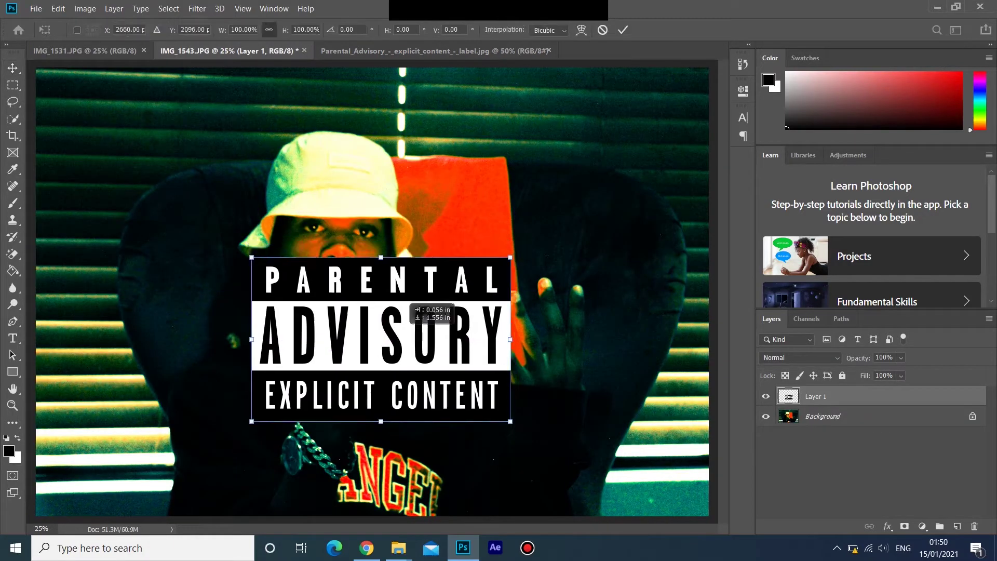
pyautogui.moveTo(525, 260); pyautogui.dragTo(485, 460)
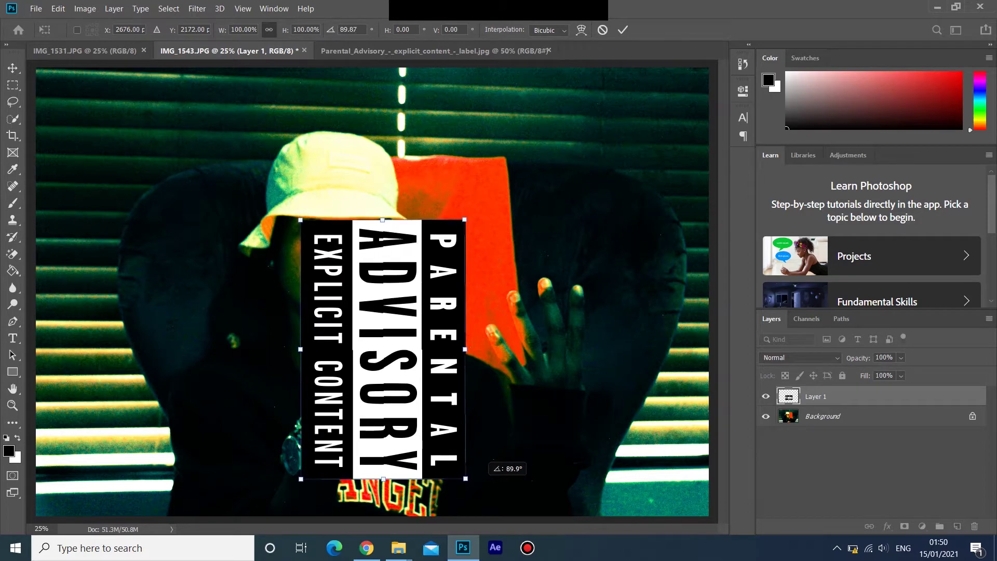
pyautogui.moveTo(411, 343); pyautogui.dragTo(639, 271)
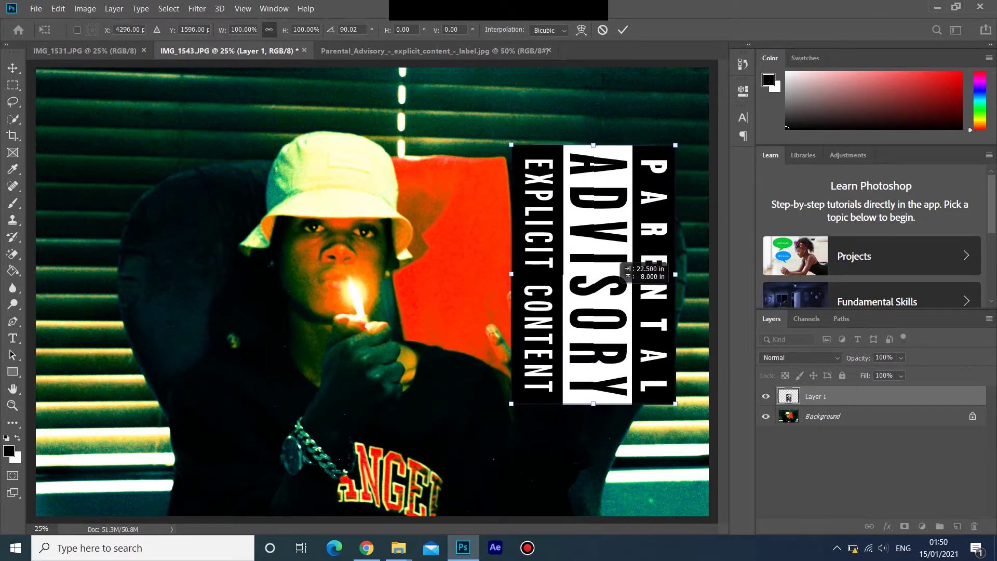
pyautogui.moveTo(530, 147); pyautogui.dragTo(692, 283)
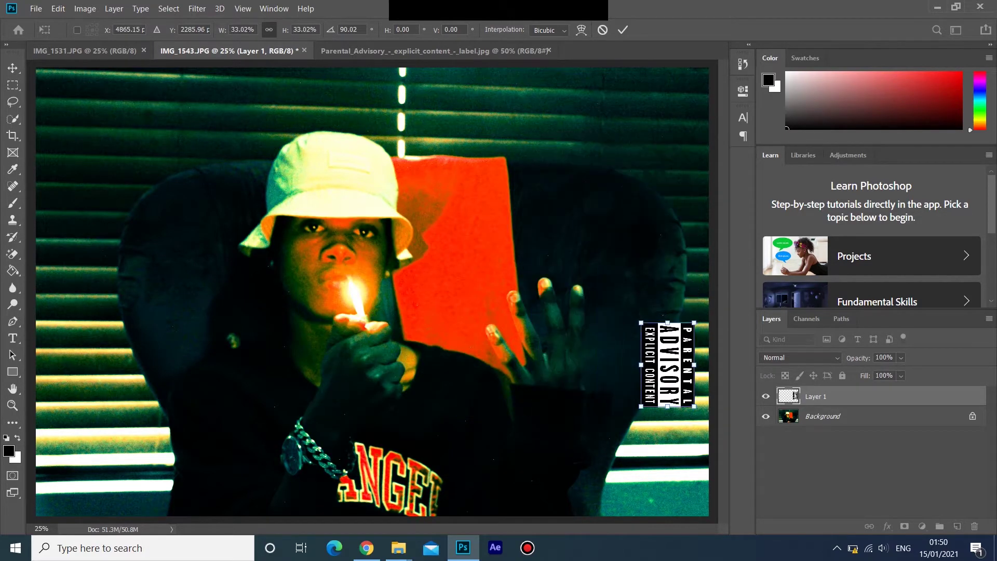
pyautogui.press('Return')
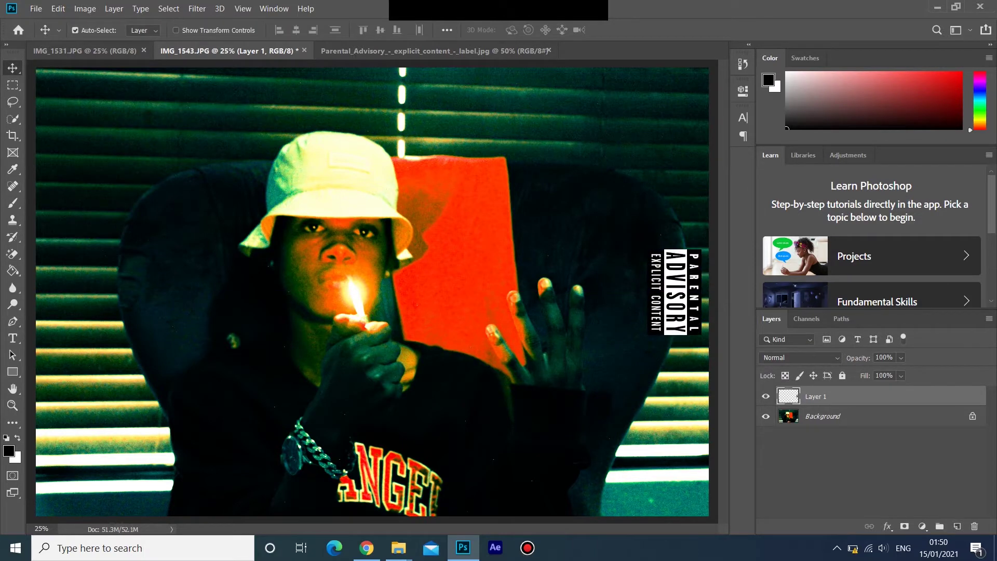
pyautogui.hotkey('ctrl', 'o')
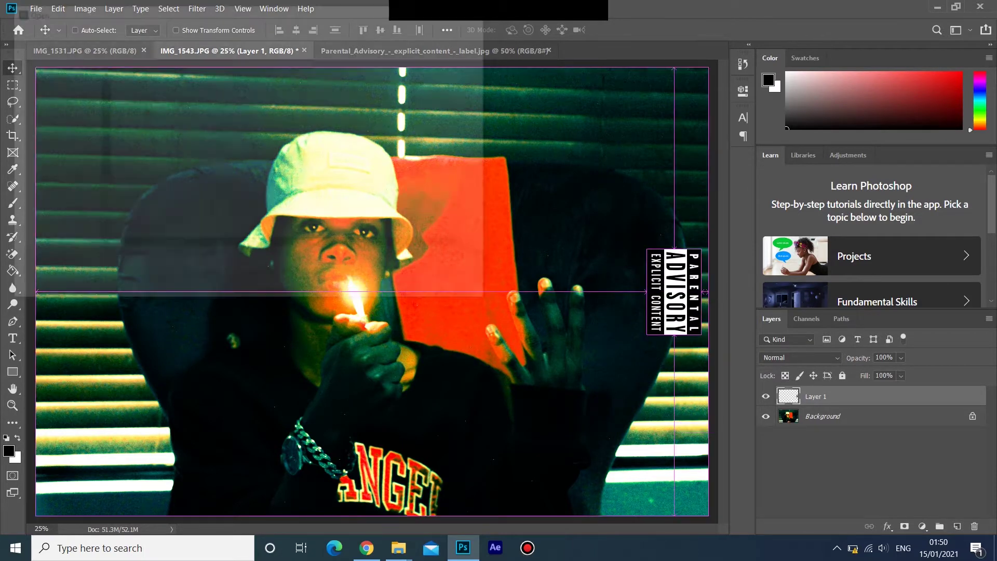
pyautogui.doubleClick(198, 95)
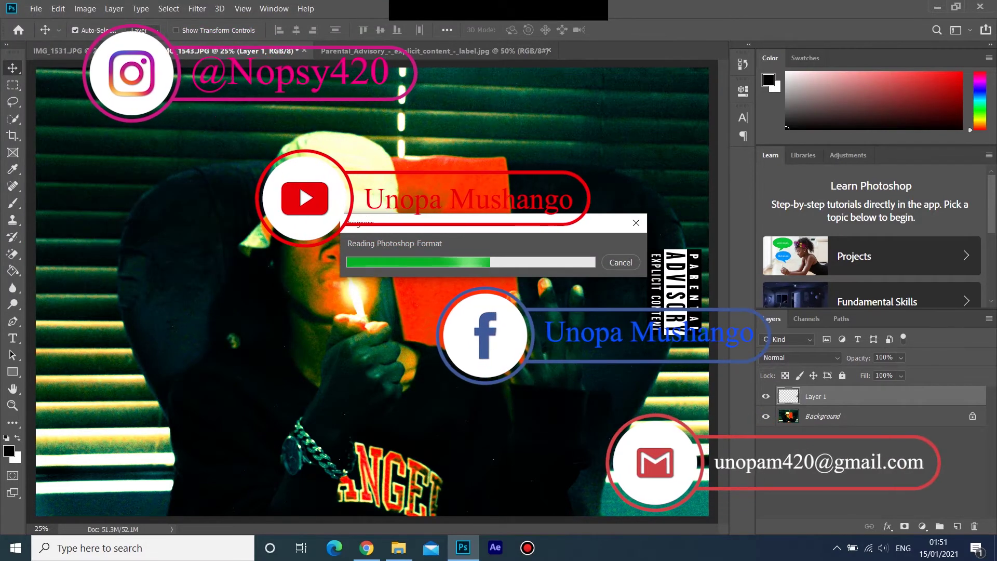
# - Open Plastic.jpg and copy it into the IMG_1543 portrait as Layer 2
pyautogui.rightClick(348, 347)
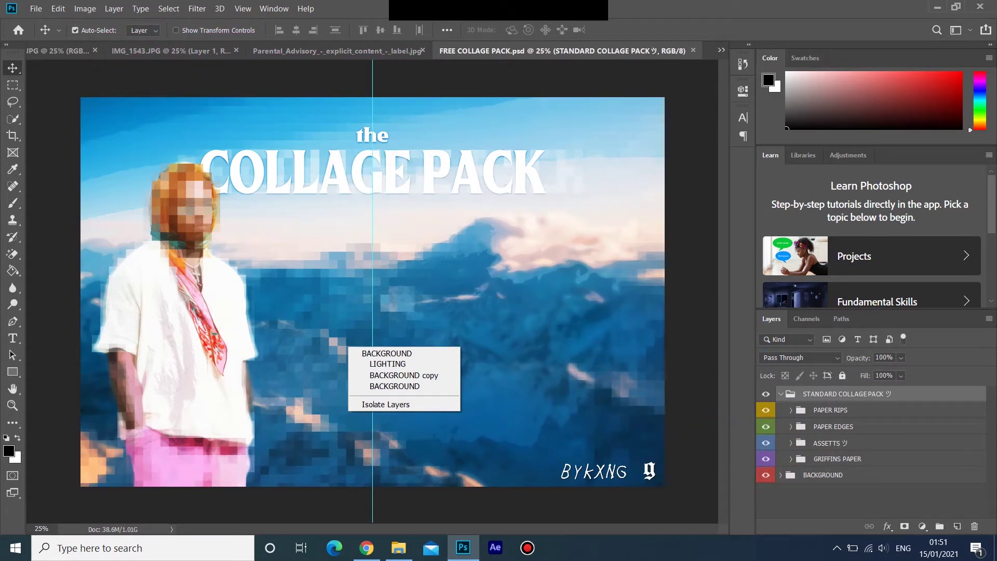
pyautogui.press('Escape')
pyautogui.hotkey('ctrl', 'o')
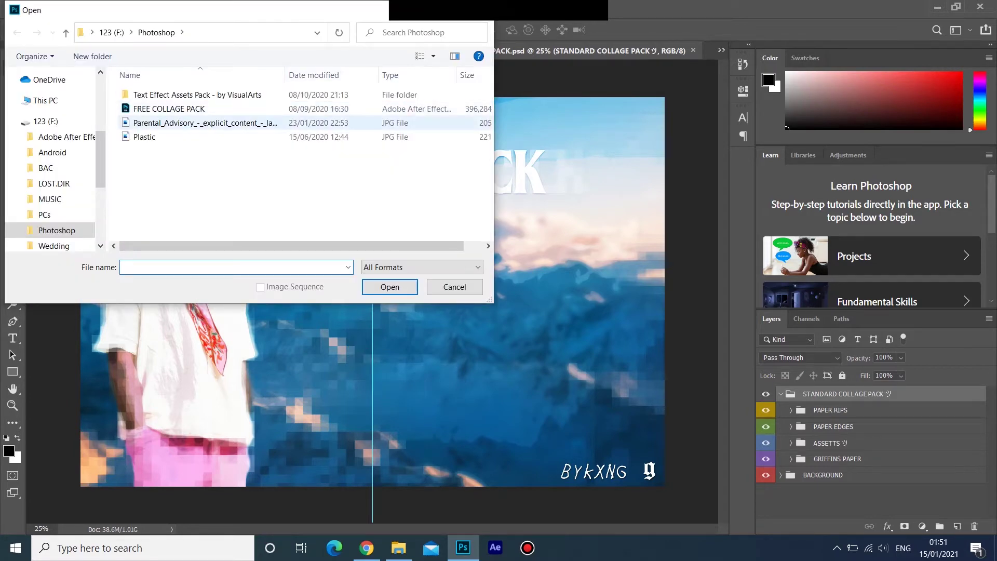
pyautogui.click(139, 135)
pyautogui.press('Return')
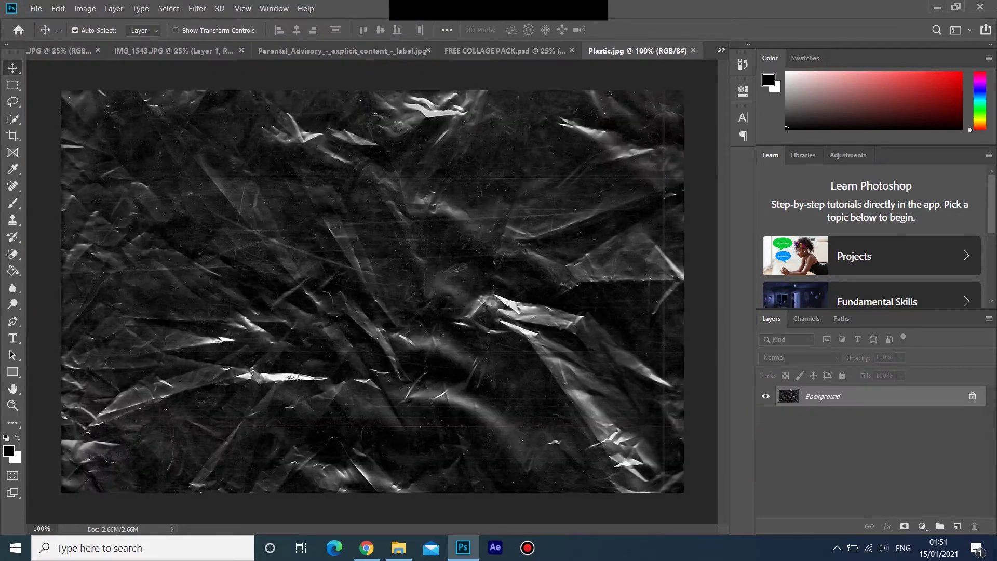
pyautogui.hotkey('ctrl', 'Tab')
pyautogui.hotkey('ctrl', 'Tab')
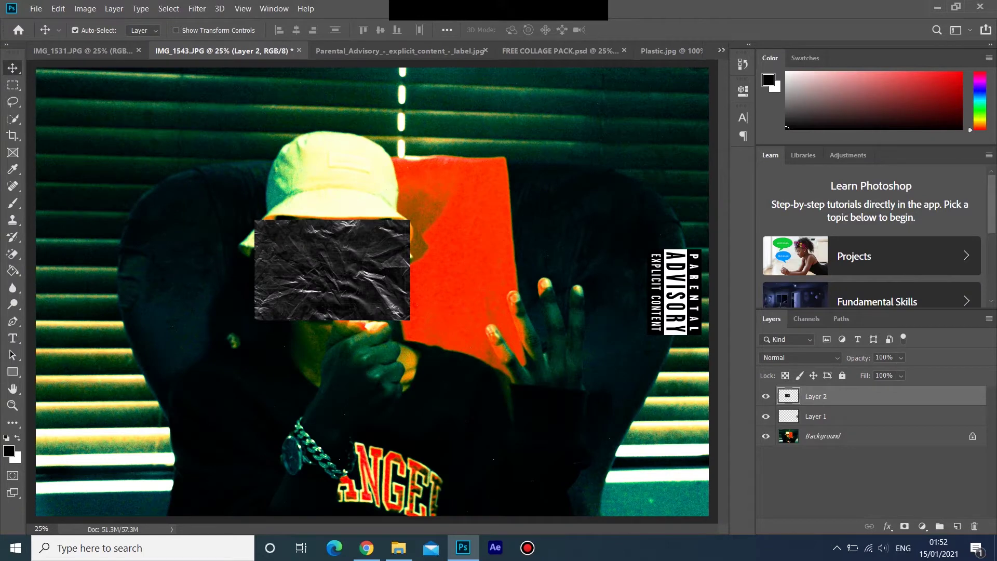
# - Scale the plastic texture layer to cover the whole portrait
pyautogui.hotkey('ctrl', '-')
pyautogui.hotkey('ctrl', 't')
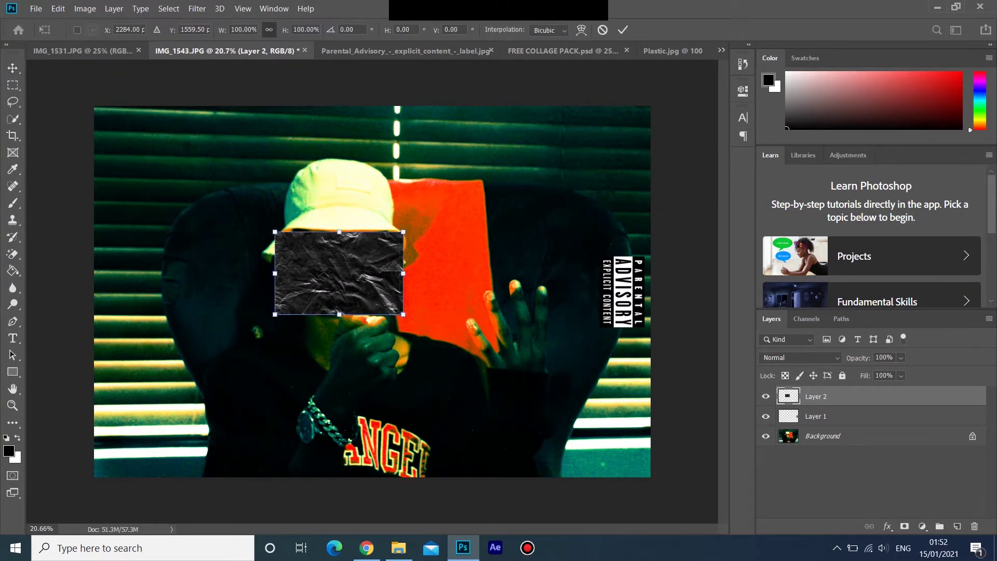
pyautogui.moveTo(275, 232); pyautogui.dragTo(94, 106)
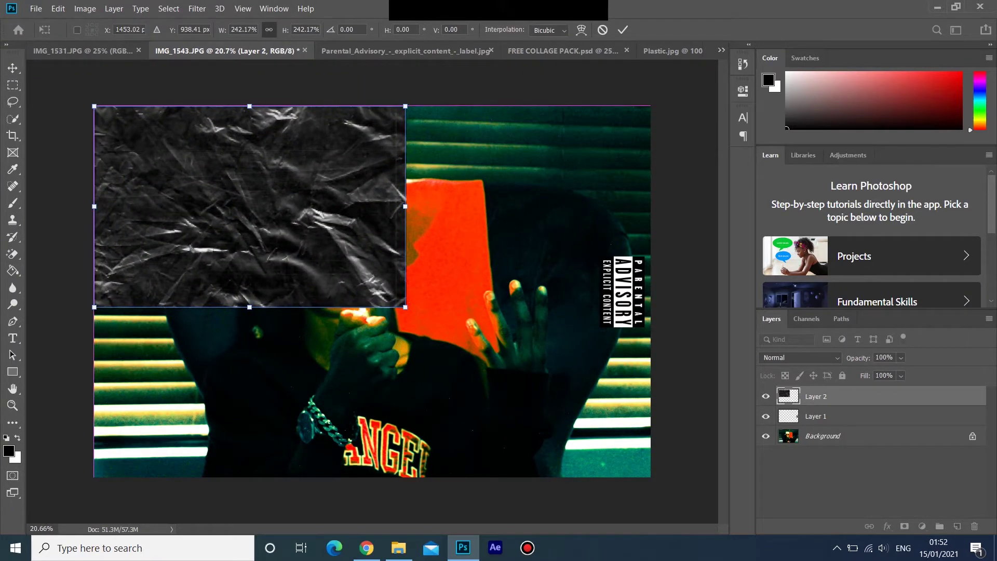
pyautogui.moveTo(406, 307); pyautogui.dragTo(671, 477)
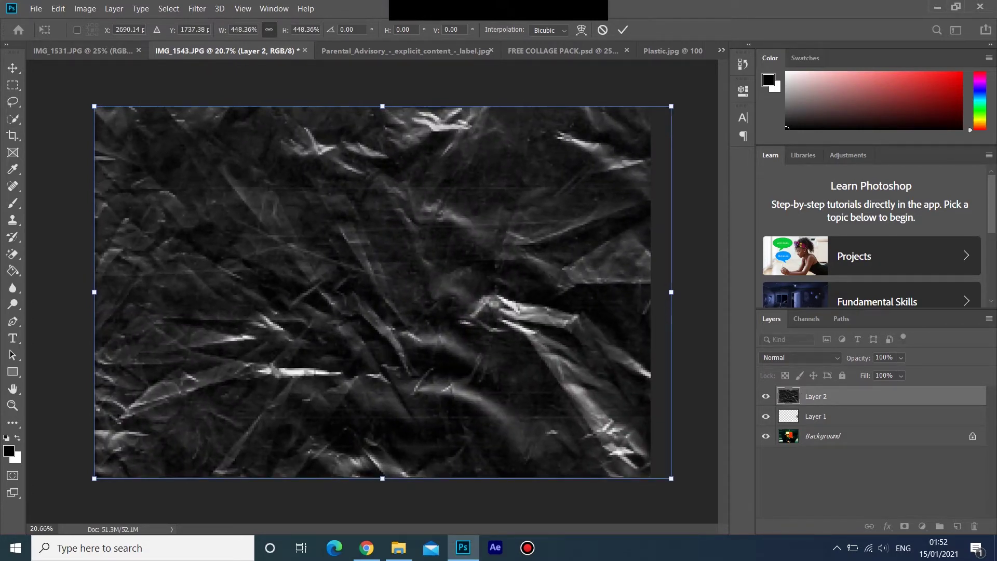
pyautogui.press('Return')
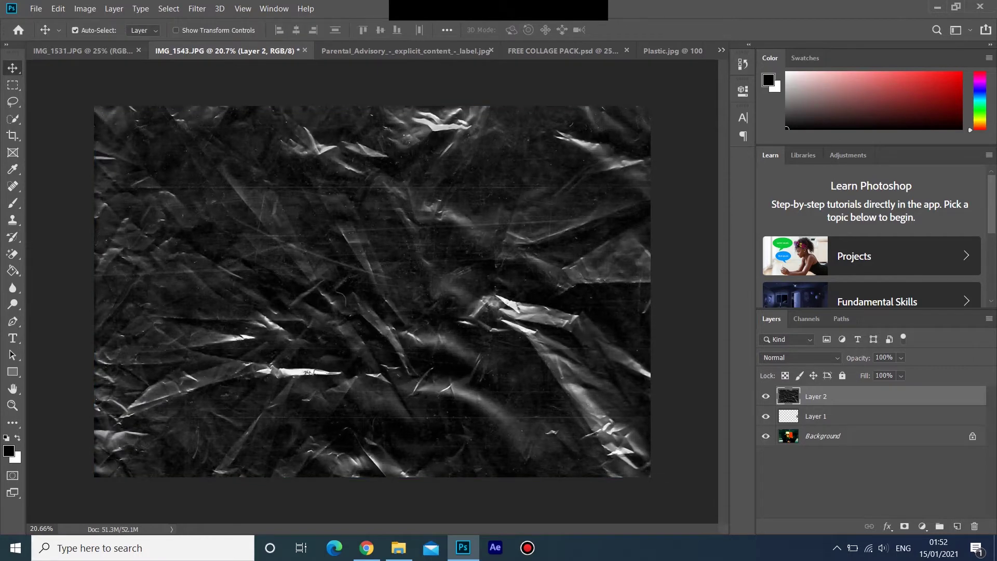
# - Set the texture to Soft Light, move it below Layer 1, and start a new document
pyautogui.click(800, 358)
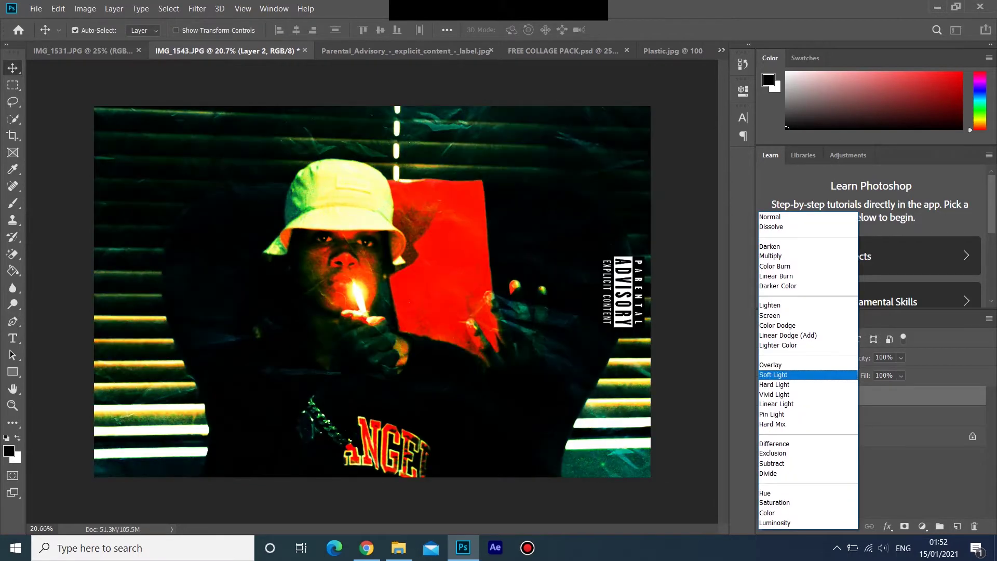
pyautogui.press('Down')
pyautogui.press('Down')
pyautogui.press('Up')
pyautogui.press('Up')
pyautogui.press('Return')
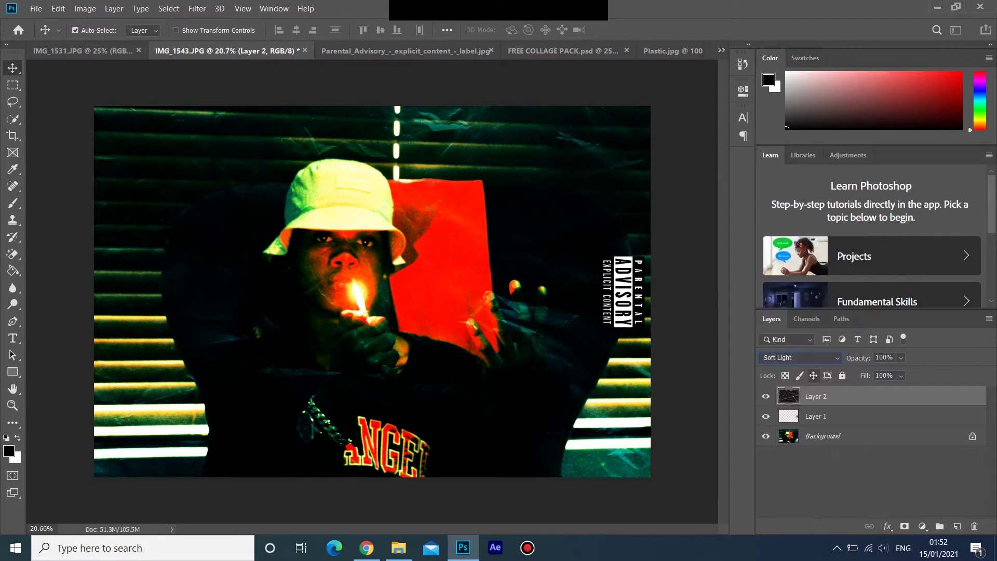
pyautogui.hotkey('ctrl', '[')
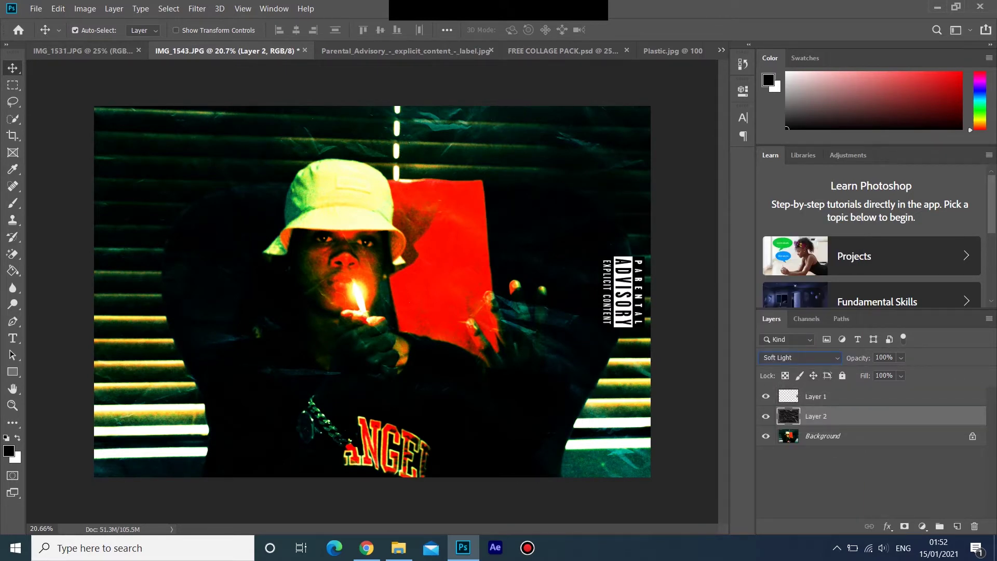
pyautogui.hotkey('ctrl', 'n')
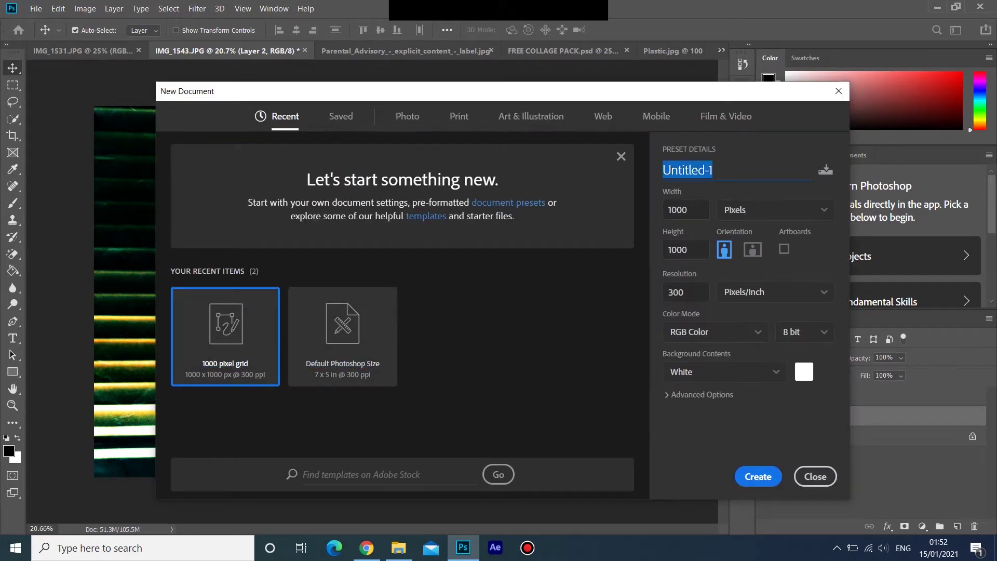
# - Create the 1000×1000 px, 300 ppi document named TY FANG CONCEPT COVER ART
pyautogui.write('TY FANG CONCEPT CO')
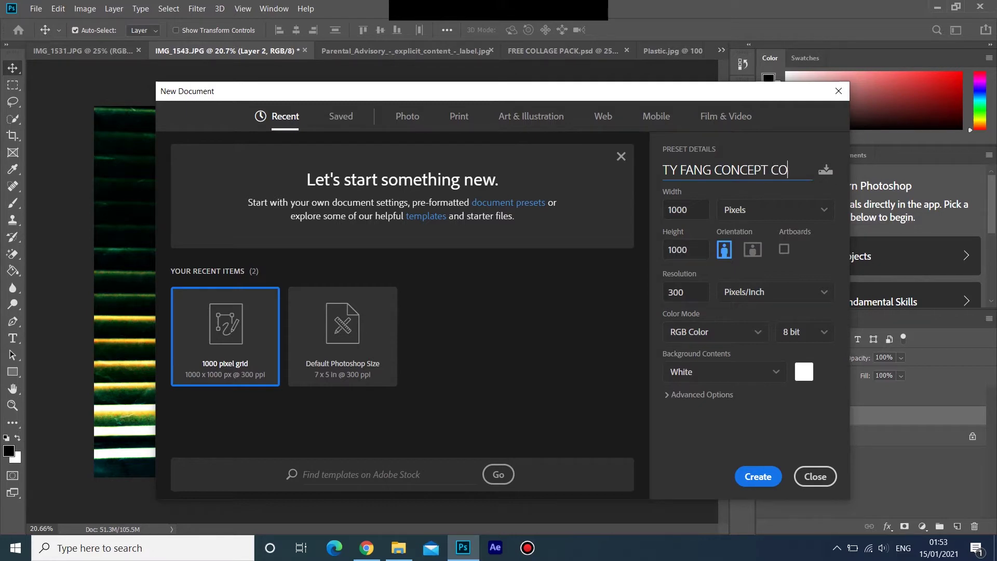
pyautogui.write('ART')
pyautogui.press('Return')
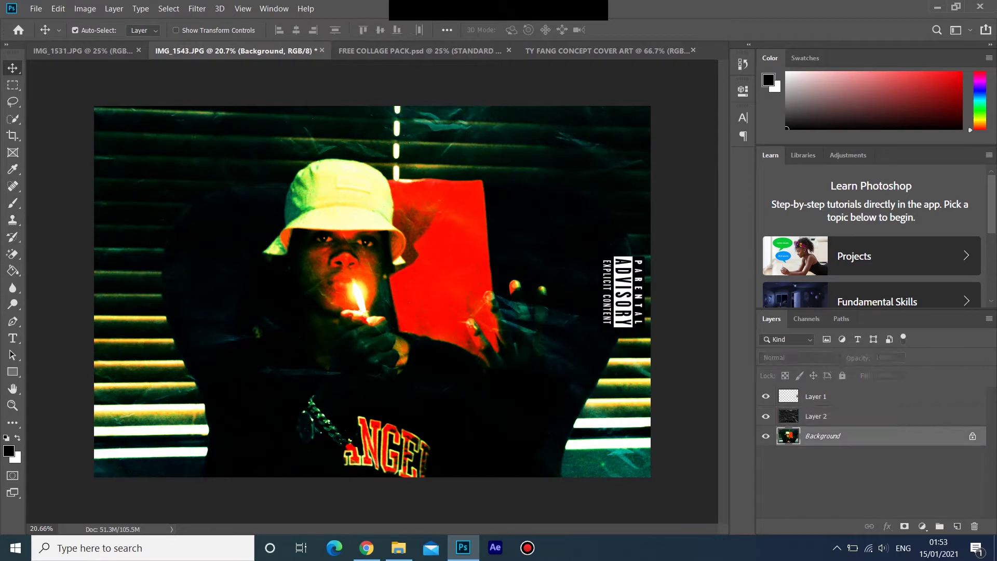
# - Select Layer 1 and Layer 2 and shrink them to fit the square canvas
pyautogui.click(842, 416)
pyautogui.keyDown('shift'); pyautogui.click(841, 396); pyautogui.keyUp('shift')
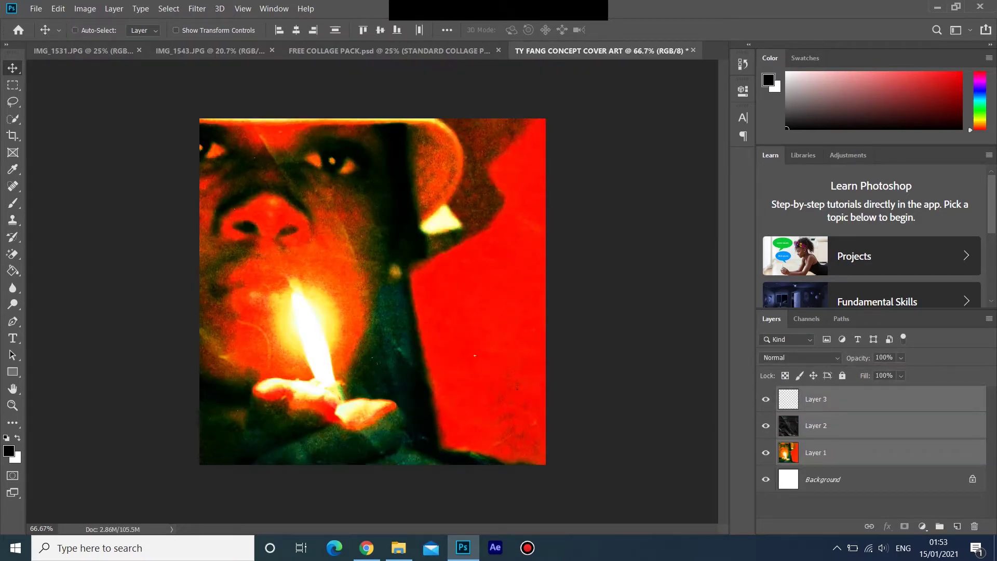
pyautogui.hotkey('ctrl', 't')
pyautogui.hotkey('ctrl', '0')
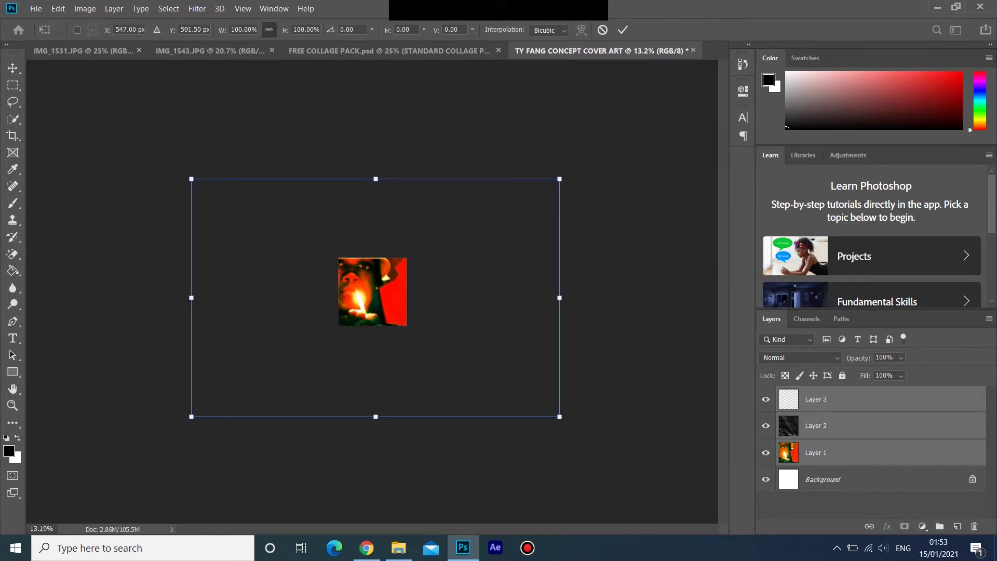
pyautogui.moveTo(191, 179)
pyautogui.mouseDown()
pyautogui.moveTo(370, 291)
pyautogui.moveTo(339, 256)
pyautogui.mouseUp()
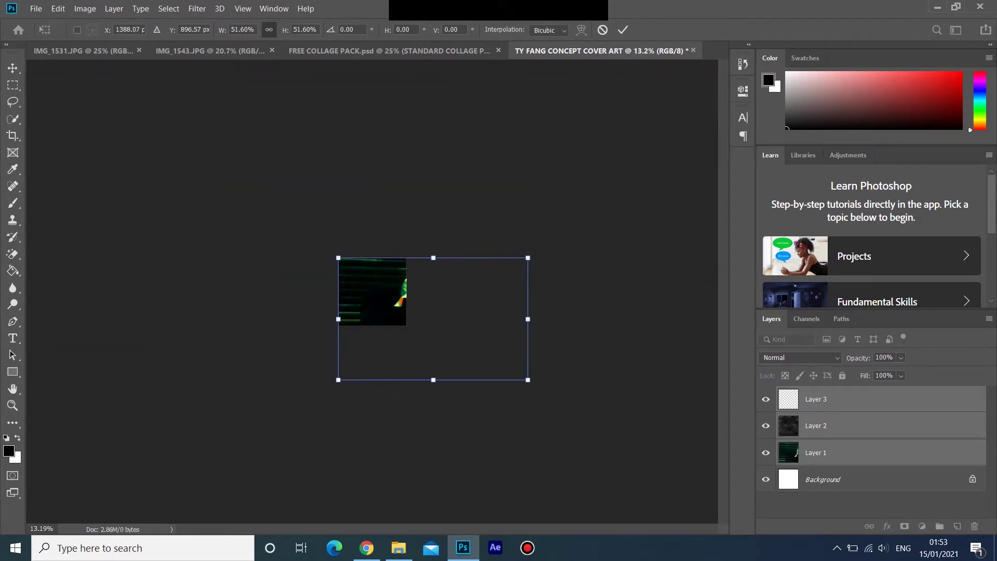
pyautogui.moveTo(528, 380); pyautogui.dragTo(407, 302)
pyautogui.hotkey('ctrl', '+')
pyautogui.hotkey('ctrl', '+')
pyautogui.hotkey('ctrl', '+')
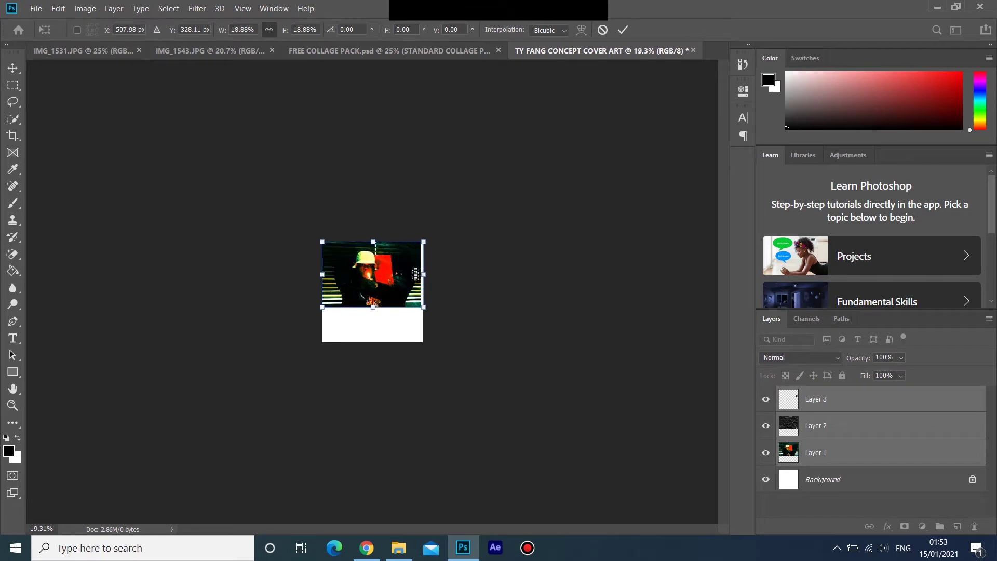
pyautogui.hotkey('ctrl', '+')
pyautogui.hotkey('ctrl', '+')
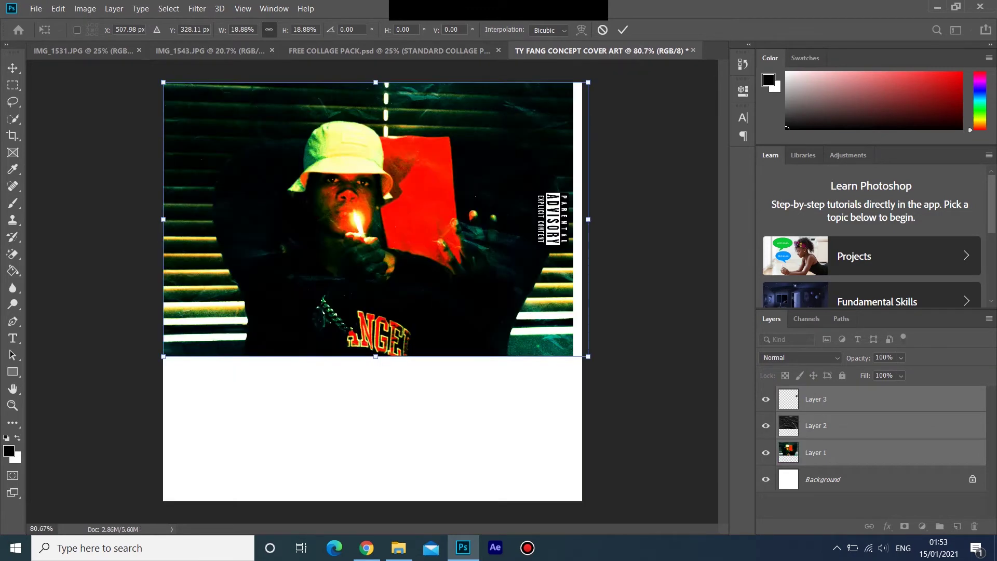
pyautogui.press('Return')
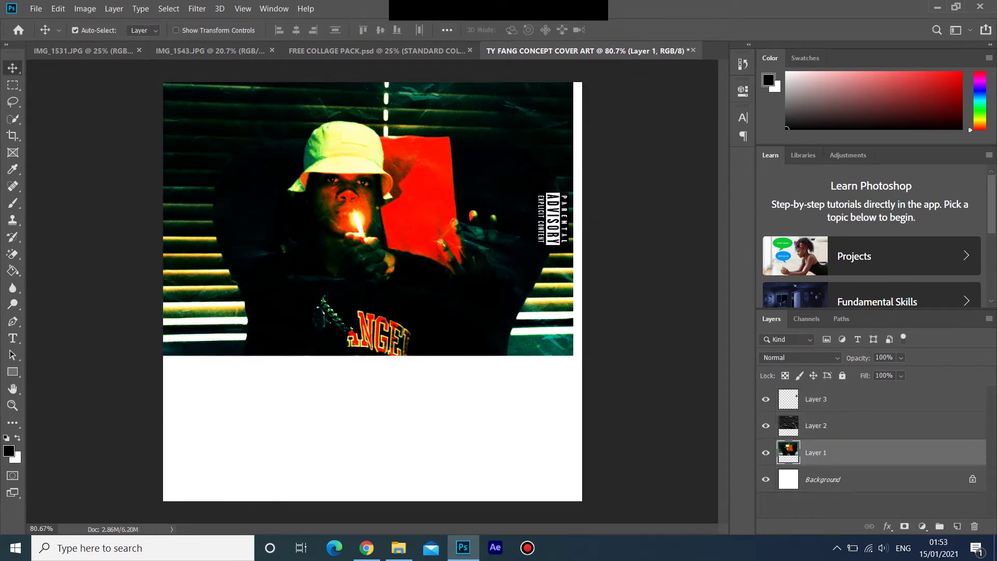
# - Enlarge the portrait to 153% to fill the square and move the advisory label down
pyautogui.hotkey('ctrl', 't')
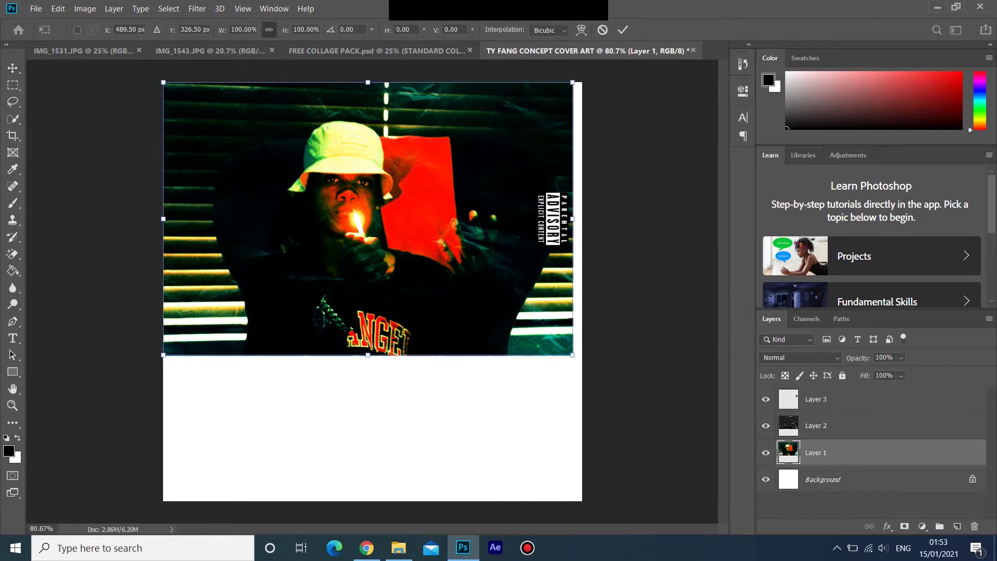
pyautogui.moveTo(572, 355); pyautogui.dragTo(602, 455)
pyautogui.moveTo(554, 428)
pyautogui.mouseDown()
pyautogui.moveTo(481, 436)
pyautogui.moveTo(469, 453)
pyautogui.mouseUp()
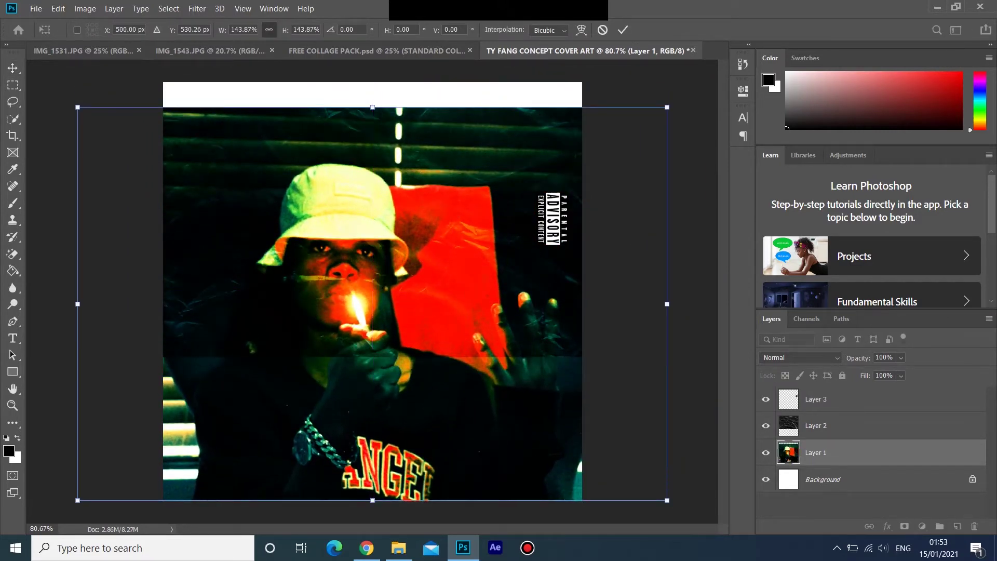
pyautogui.moveTo(372, 107); pyautogui.dragTo(371, 82)
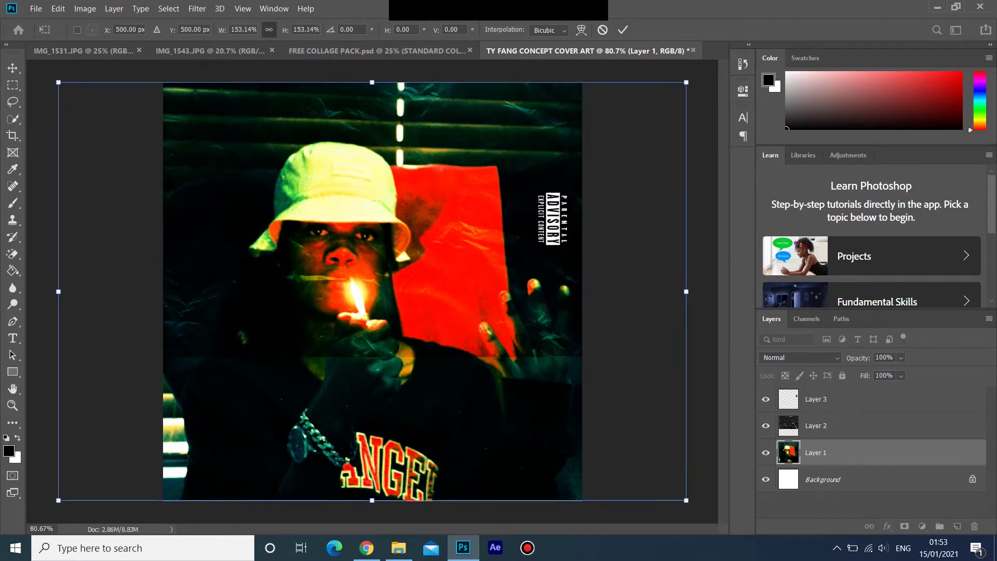
pyautogui.moveTo(394, 260)
pyautogui.mouseDown()
pyautogui.moveTo(302, 240)
pyautogui.moveTo(289, 260)
pyautogui.mouseUp()
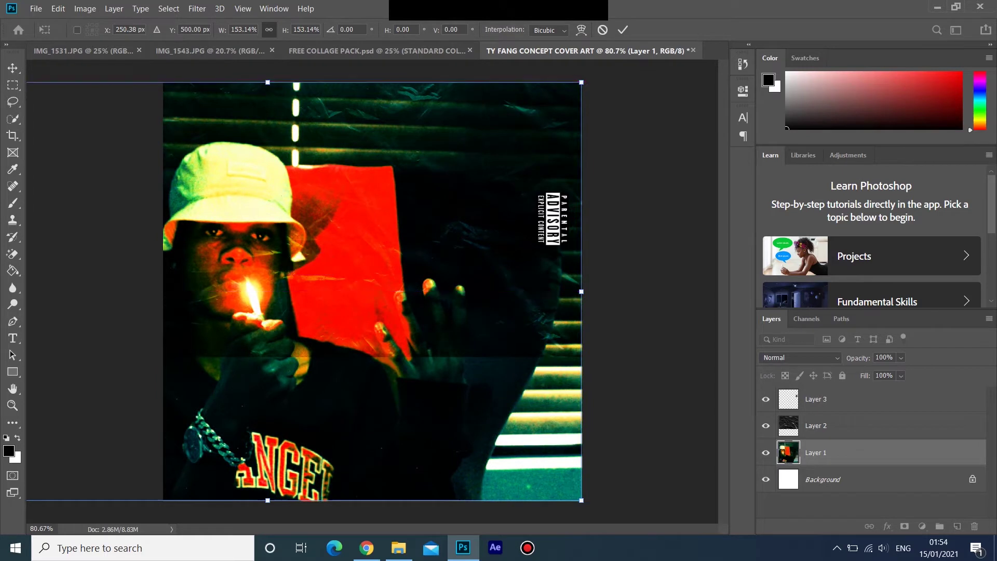
pyautogui.press('Return')
pyautogui.moveTo(555, 197)
pyautogui.mouseDown()
pyautogui.moveTo(450, 428)
pyautogui.moveTo(524, 426)
pyautogui.mouseUp()
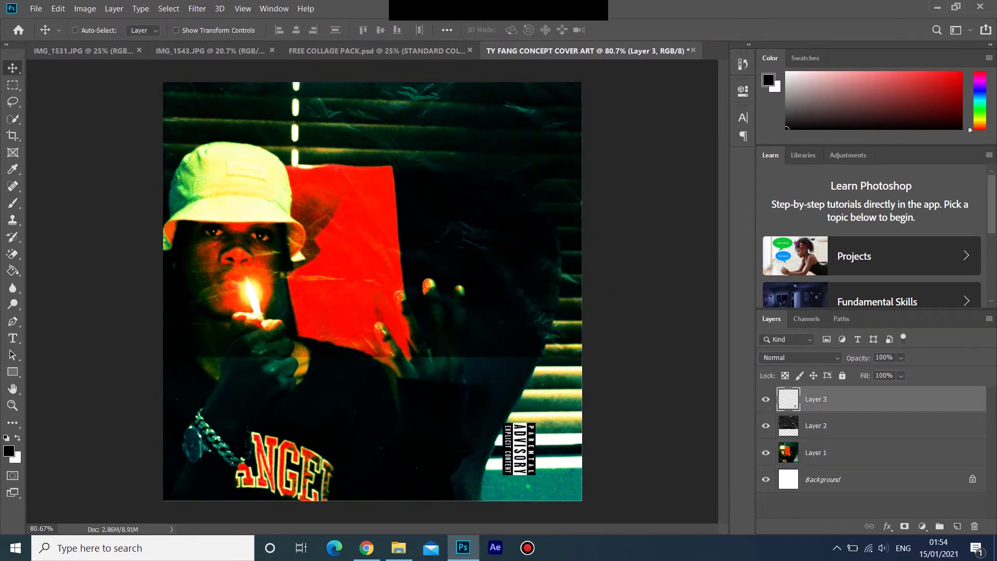
# - Rotate the advisory label to horizontal and place it near the bottom centre
pyautogui.hotkey('ctrl', 't')
pyautogui.moveTo(596, 342); pyautogui.dragTo(413, 372)
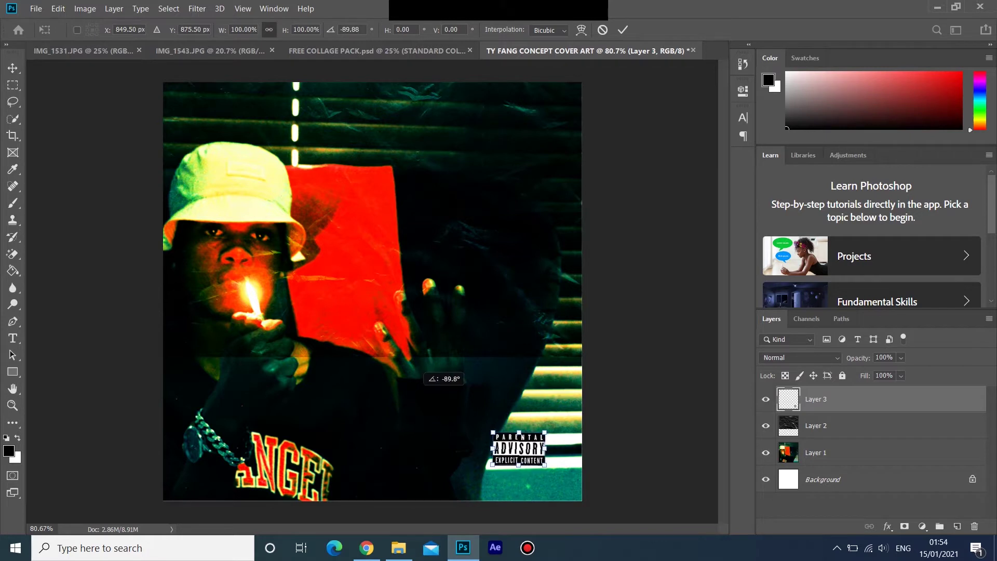
pyautogui.moveTo(519, 452)
pyautogui.mouseDown()
pyautogui.moveTo(448, 428)
pyautogui.moveTo(390, 443)
pyautogui.mouseUp()
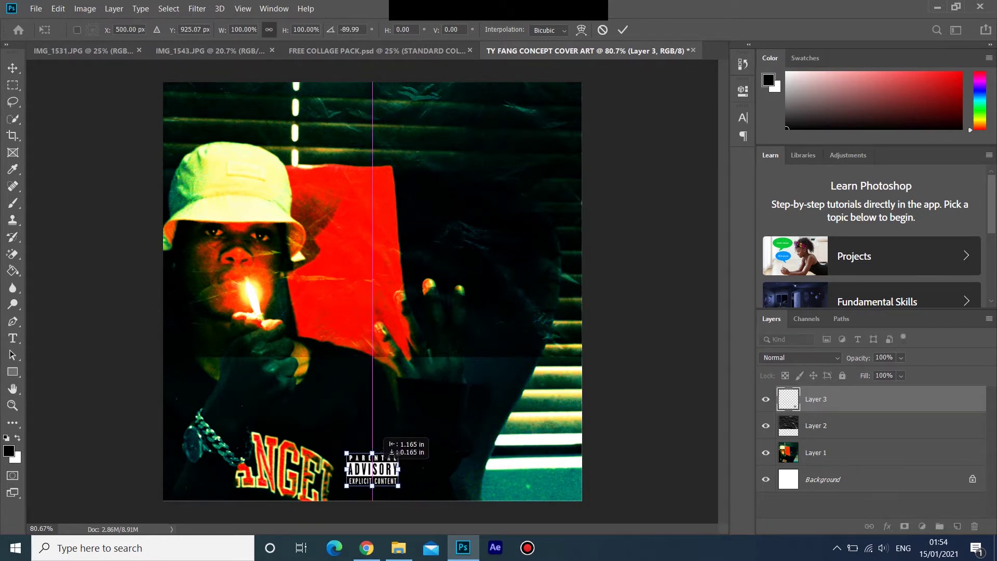
pyautogui.press('Return')
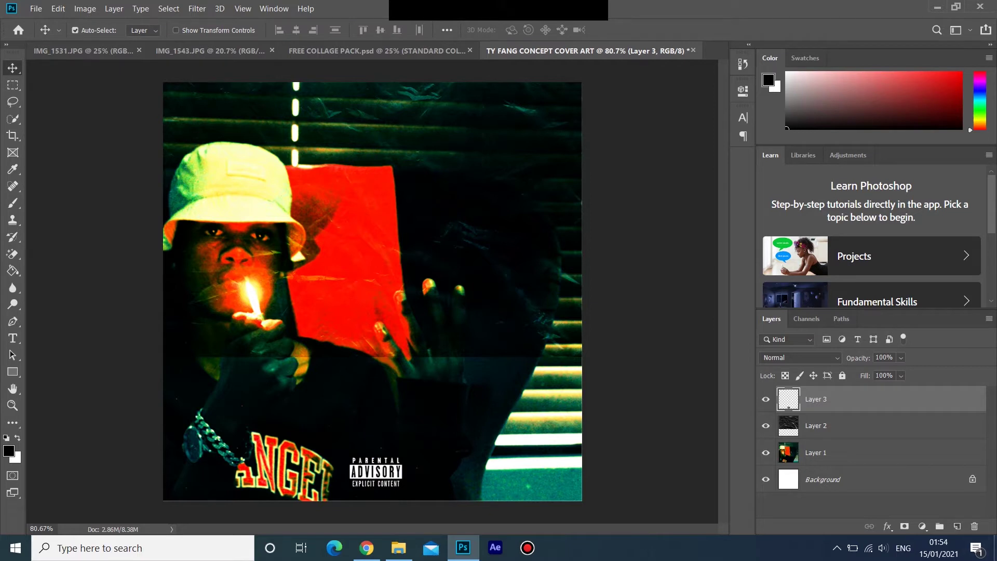
# - Enlarge the plastic texture to about 152% to cover the cover, then return to IMG_1543.JPG
pyautogui.hotkey('alt', '[')
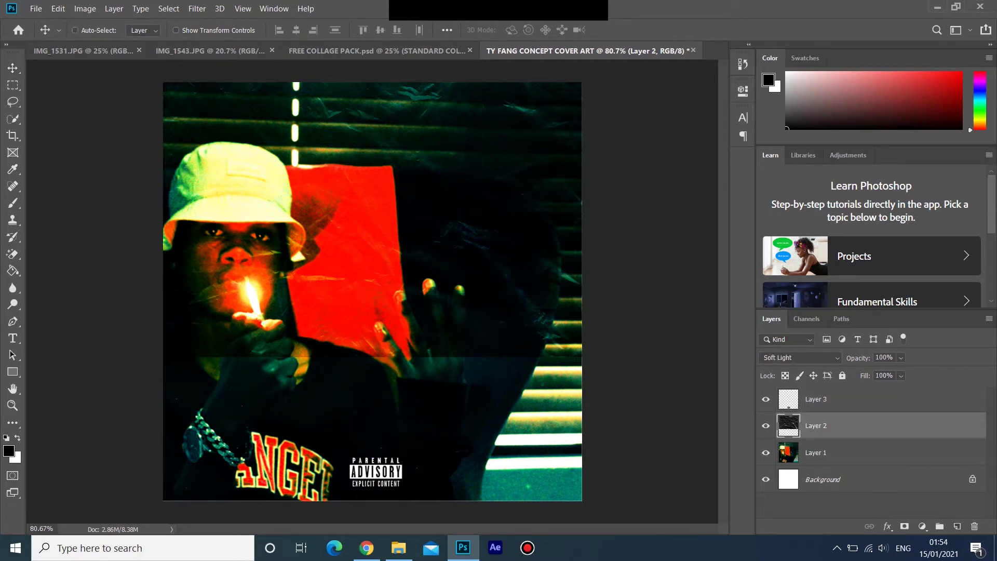
pyautogui.hotkey('ctrl', 't')
pyautogui.moveTo(163, 356); pyautogui.dragTo(30, 442)
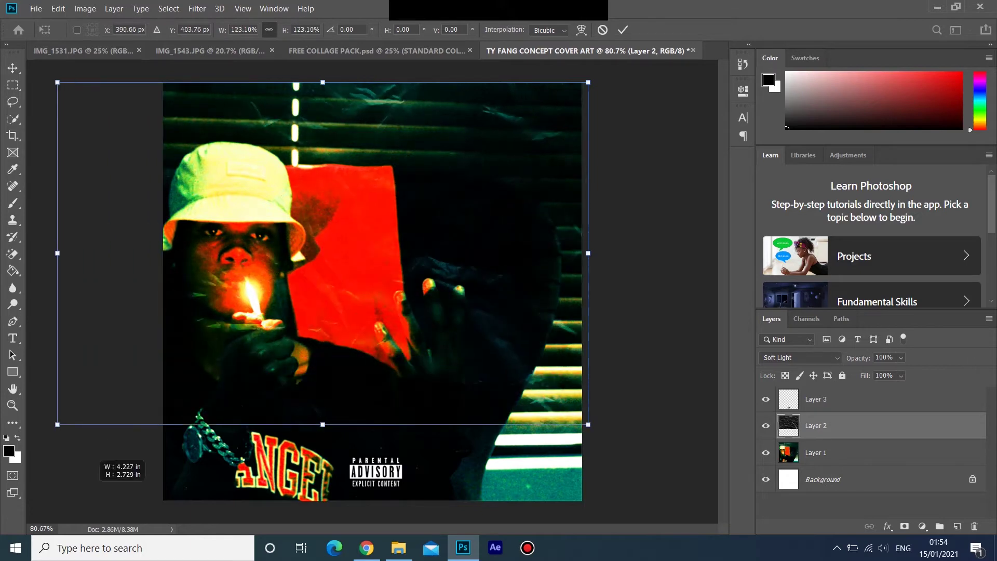
pyautogui.moveTo(348, 389); pyautogui.dragTo(341, 448)
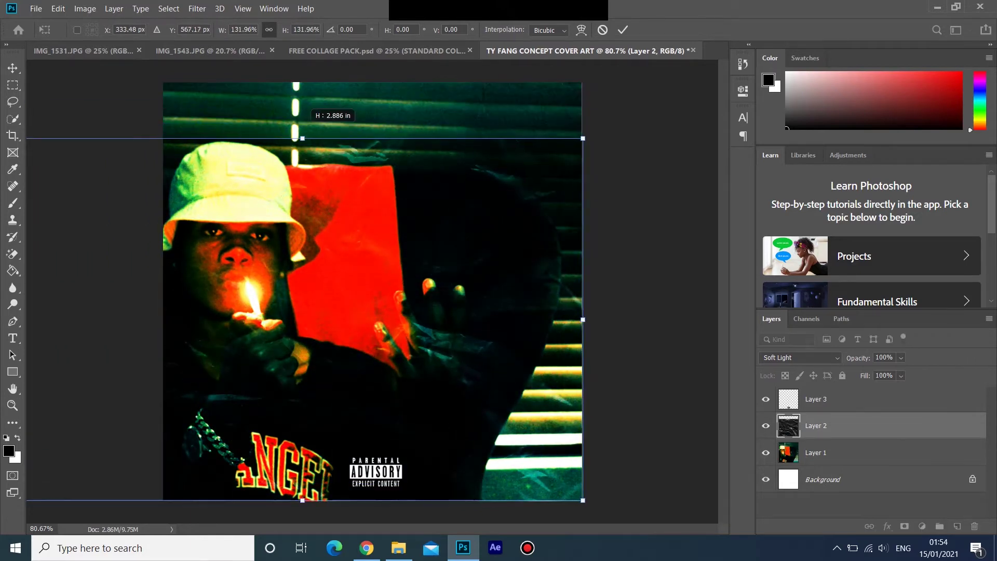
pyautogui.moveTo(302, 140); pyautogui.dragTo(299, 82)
pyautogui.moveTo(602, 391); pyautogui.dragTo(568, 395)
pyautogui.press('Return')
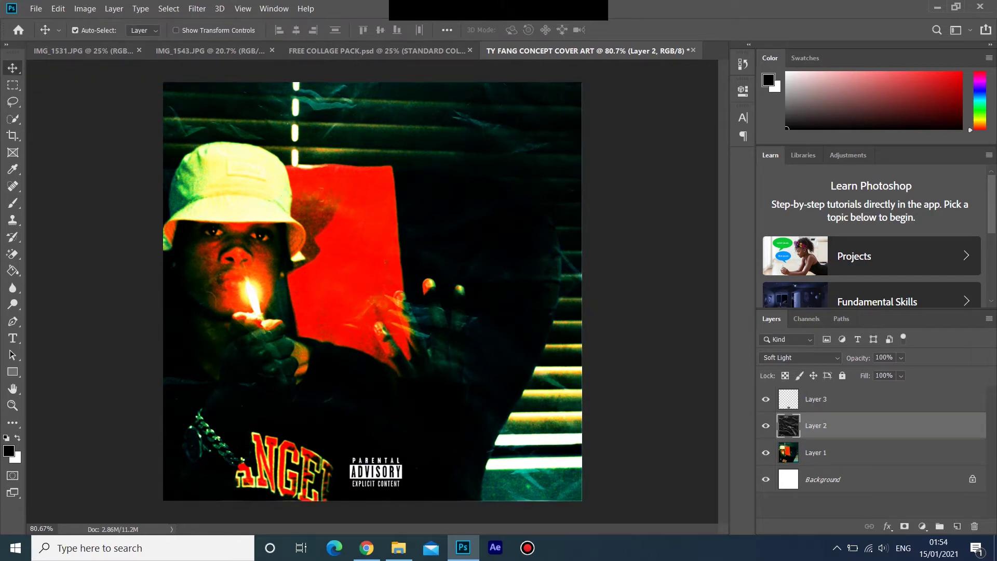
pyautogui.hotkey('ctrl', 'shift', 'Tab')
pyautogui.hotkey('ctrl', 'shift', 'Tab')
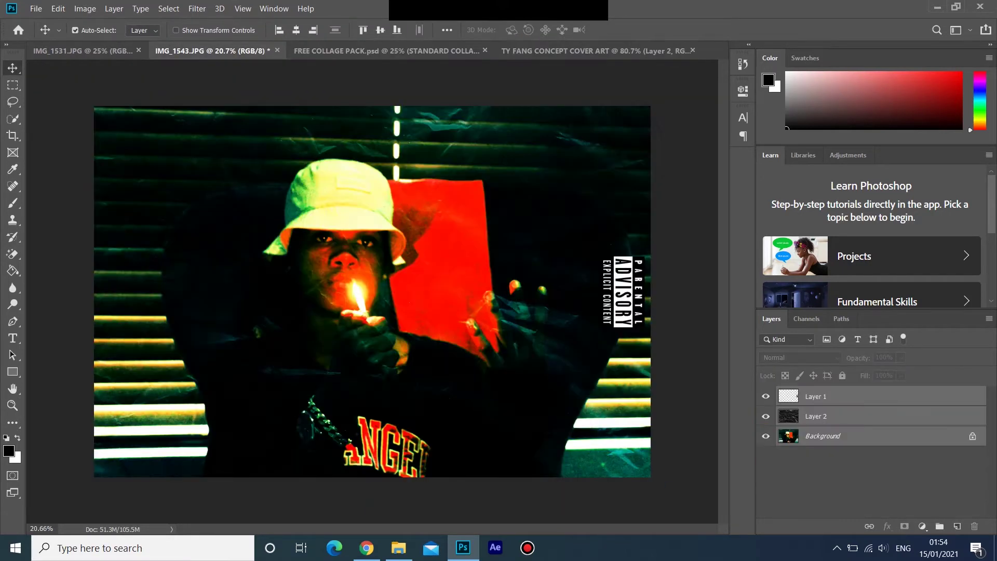
# - Close IMG_1543.JPG without saving and close IMG_1531.JPG
pyautogui.click(277, 50)
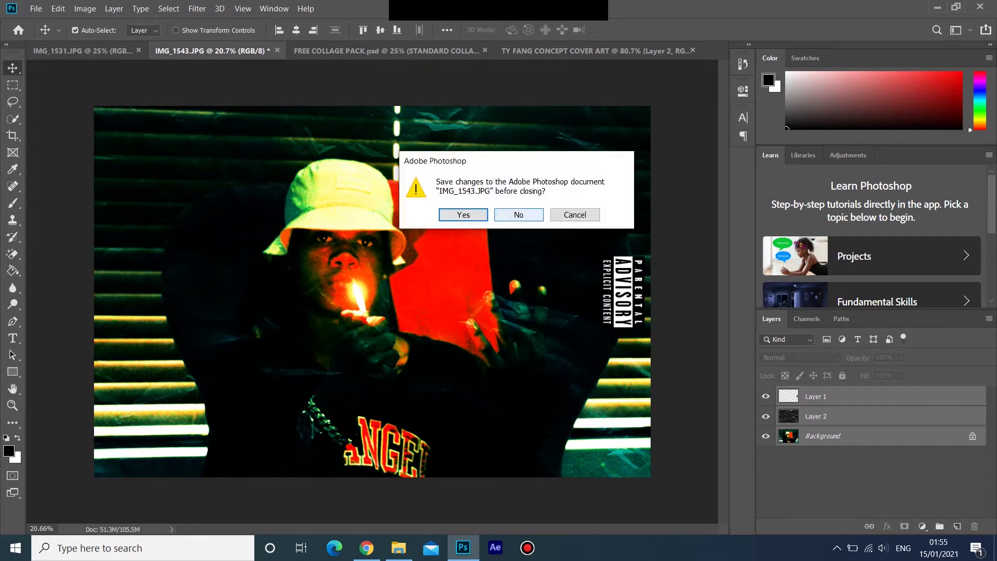
pyautogui.click(518, 214)
pyautogui.click(84, 50)
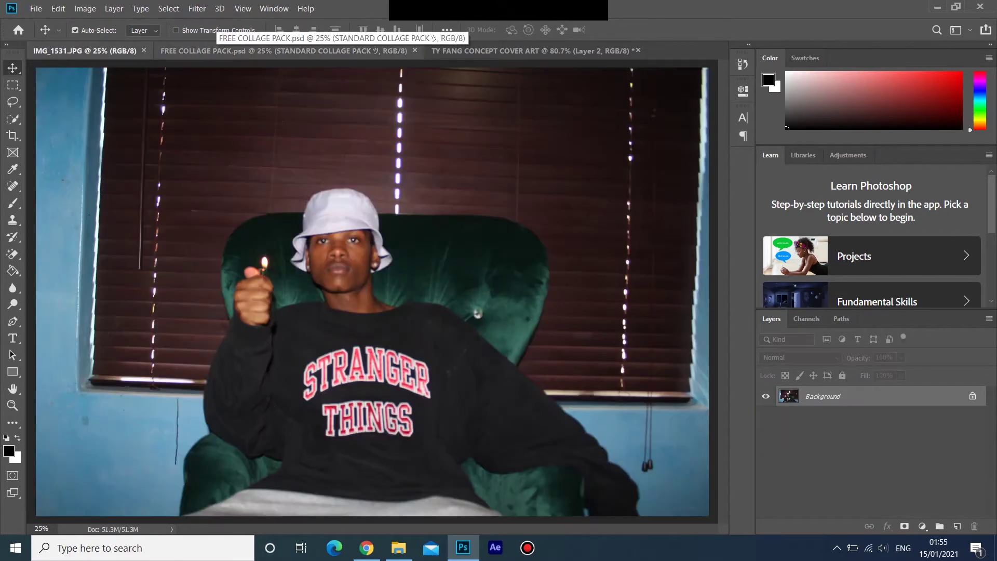
pyautogui.click(228, 50)
pyautogui.click(144, 50)
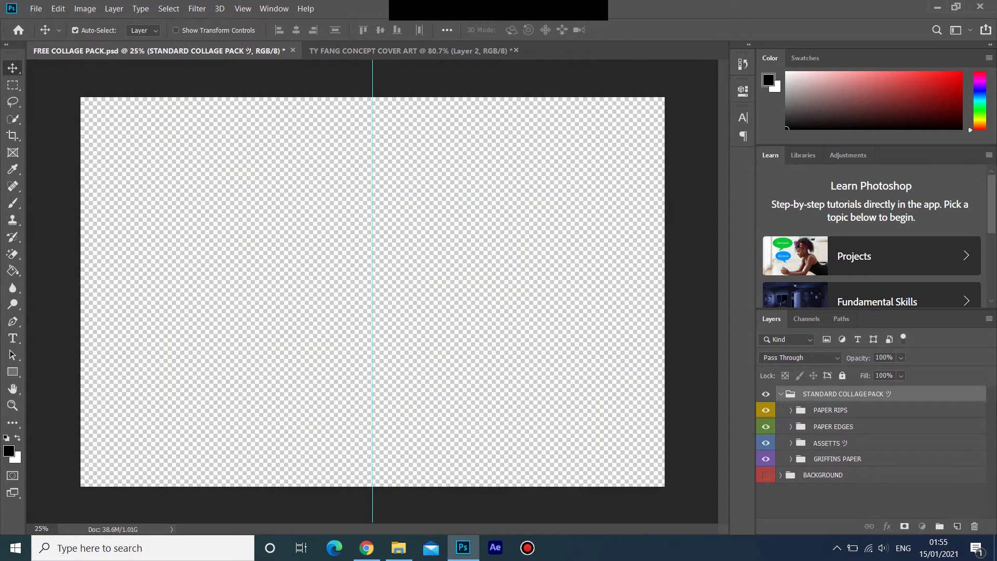
# - In GRIFFINS PAPER, show sheet 2, hide sheet 1, and drag layer 2 onto the TY FANG cover
pyautogui.click(791, 459)
pyautogui.scroll(-1, 872, 452)
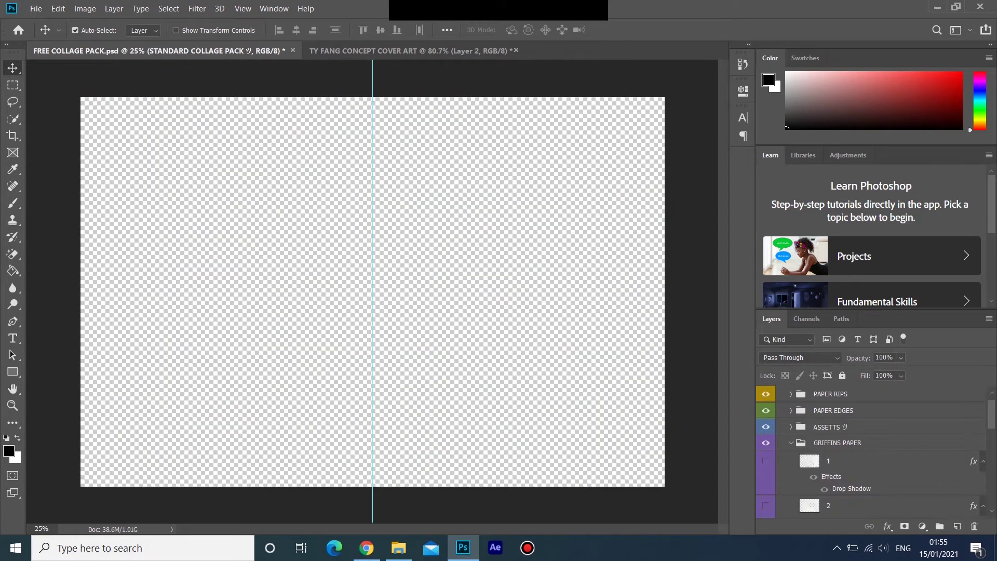
pyautogui.scroll(-2, 873, 457)
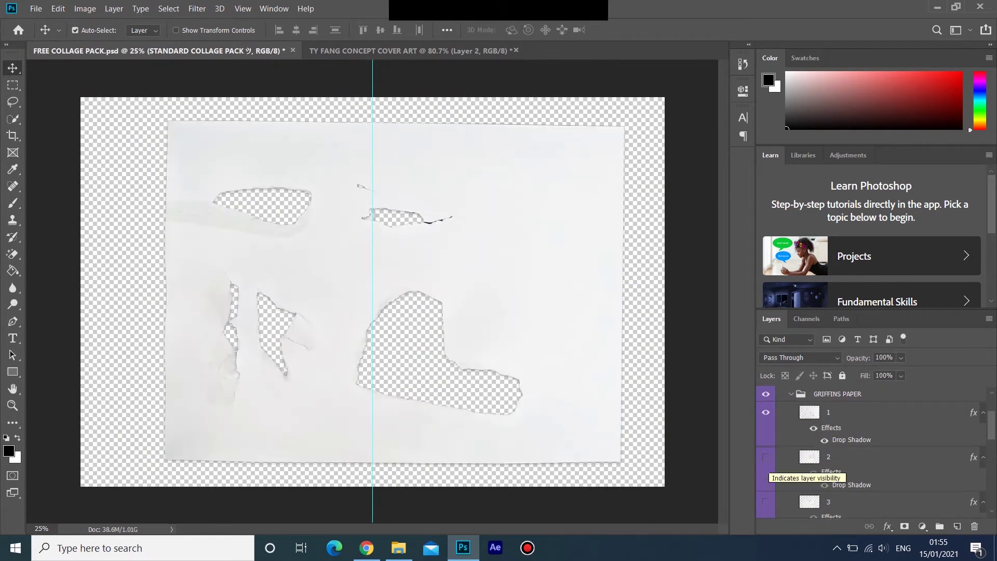
pyautogui.click(765, 457)
pyautogui.click(766, 412)
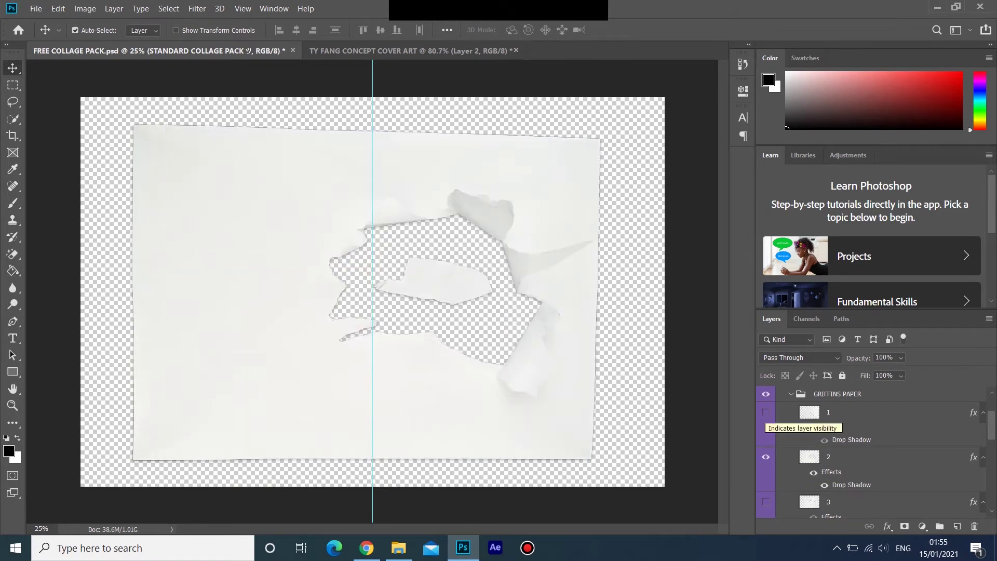
pyautogui.moveTo(452, 462)
pyautogui.mouseDown()
pyautogui.moveTo(451, 73)
pyautogui.moveTo(387, 316)
pyautogui.moveTo(367, 206)
pyautogui.moveTo(337, 303)
pyautogui.moveTo(366, 313)
pyautogui.mouseUp()
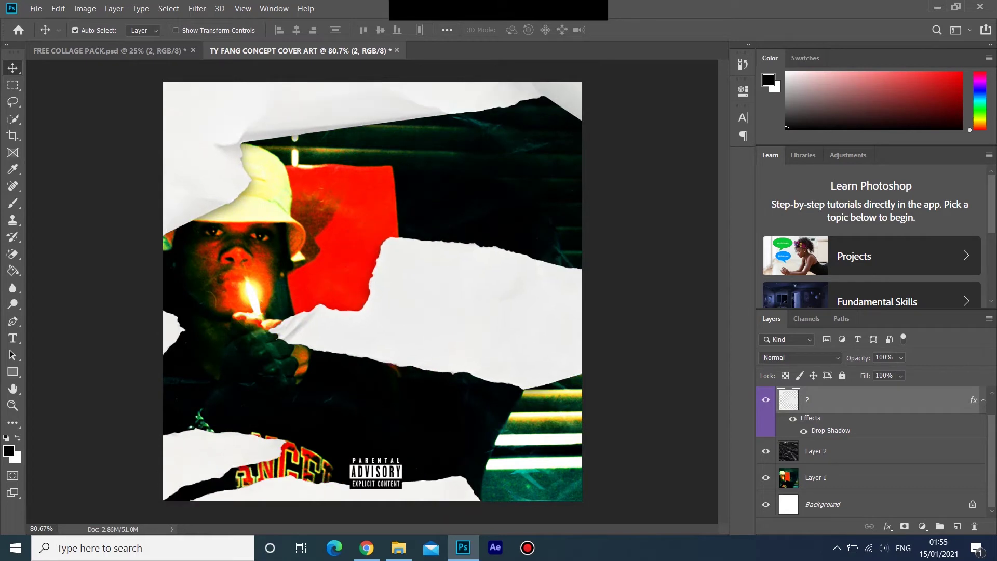
# - Trial-scale the torn paper to about 87% and rotate it to about 120° over the portrait
pyautogui.hotkey('ctrl', 't')
pyautogui.hotkey('ctrl', '0')
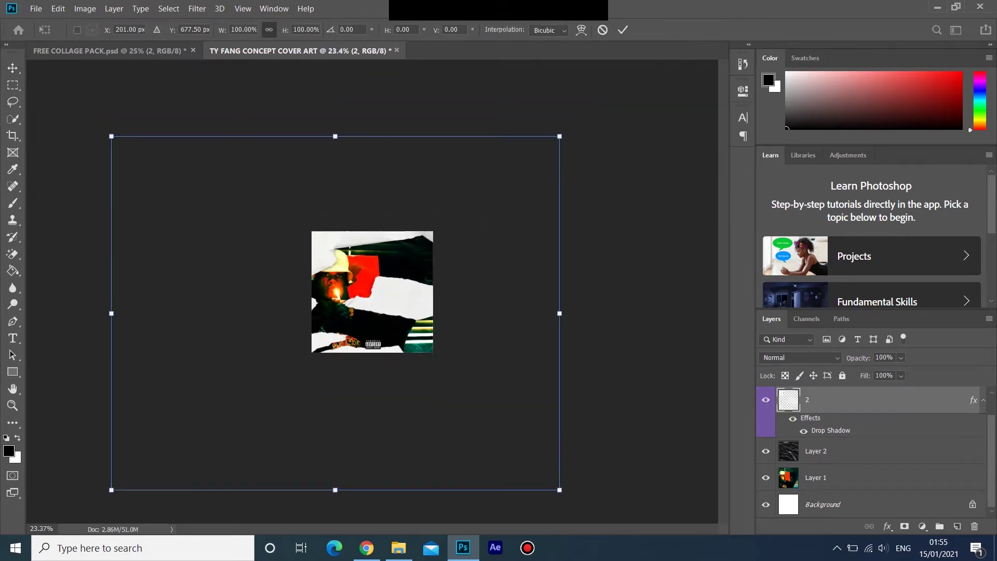
pyautogui.moveTo(528, 455); pyautogui.dragTo(418, 330)
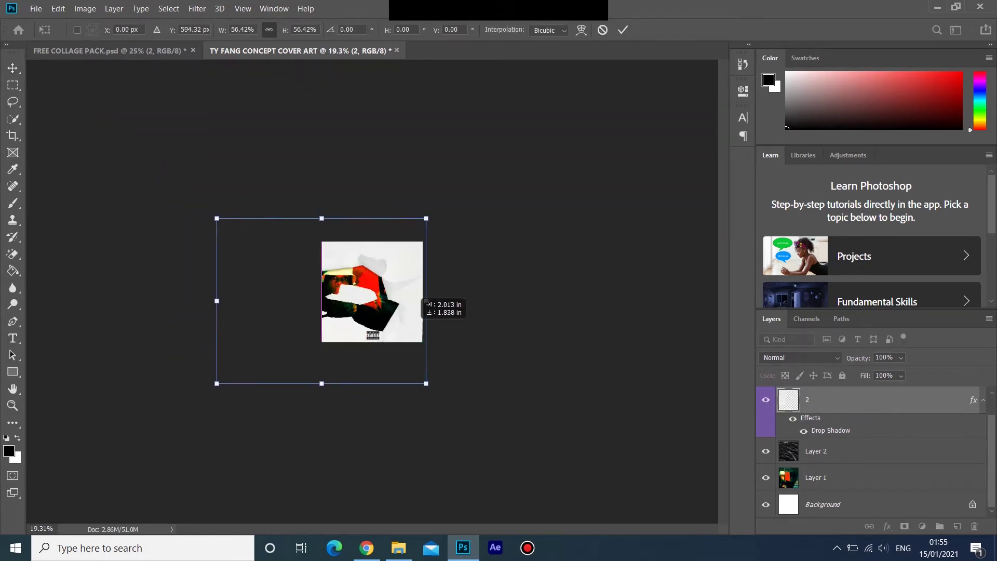
pyautogui.moveTo(312, 260); pyautogui.dragTo(383, 315)
pyautogui.moveTo(436, 219); pyautogui.dragTo(508, 163)
pyautogui.moveTo(368, 273); pyautogui.dragTo(332, 308)
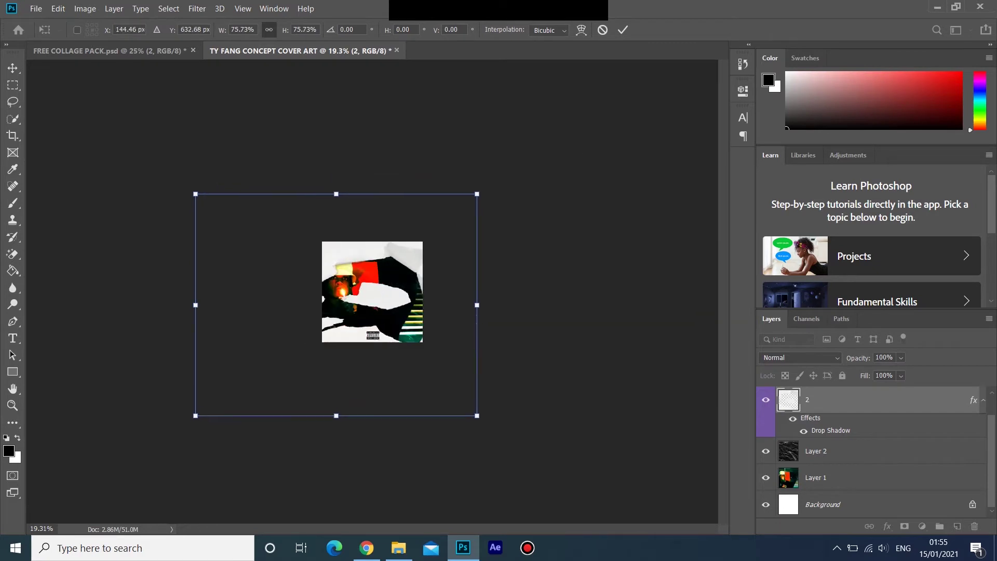
pyautogui.moveTo(483, 194)
pyautogui.mouseDown()
pyautogui.moveTo(324, 130)
pyautogui.moveTo(502, 257)
pyautogui.mouseUp()
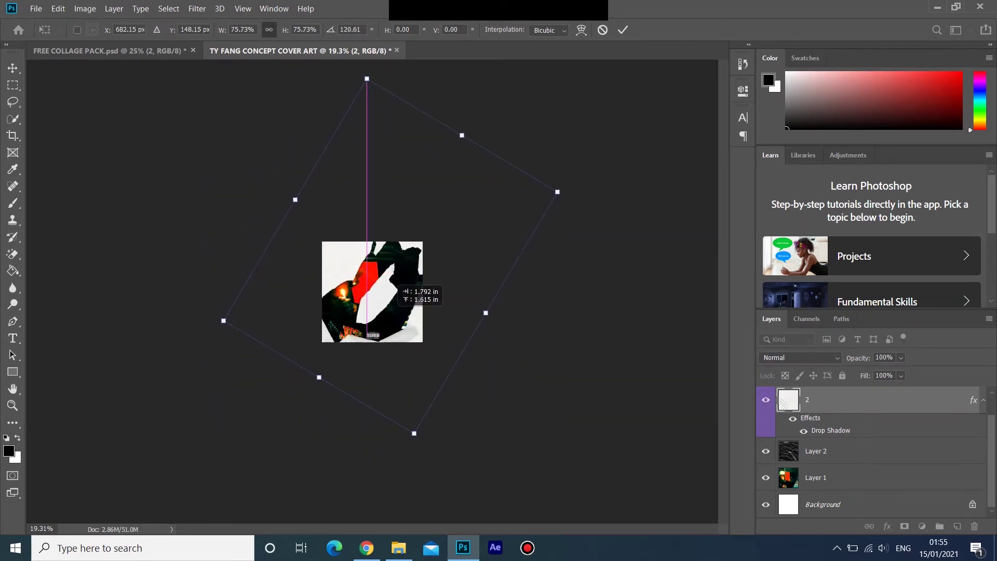
pyautogui.moveTo(389, 291); pyautogui.dragTo(401, 284)
pyautogui.moveTo(295, 209); pyautogui.dragTo(269, 192)
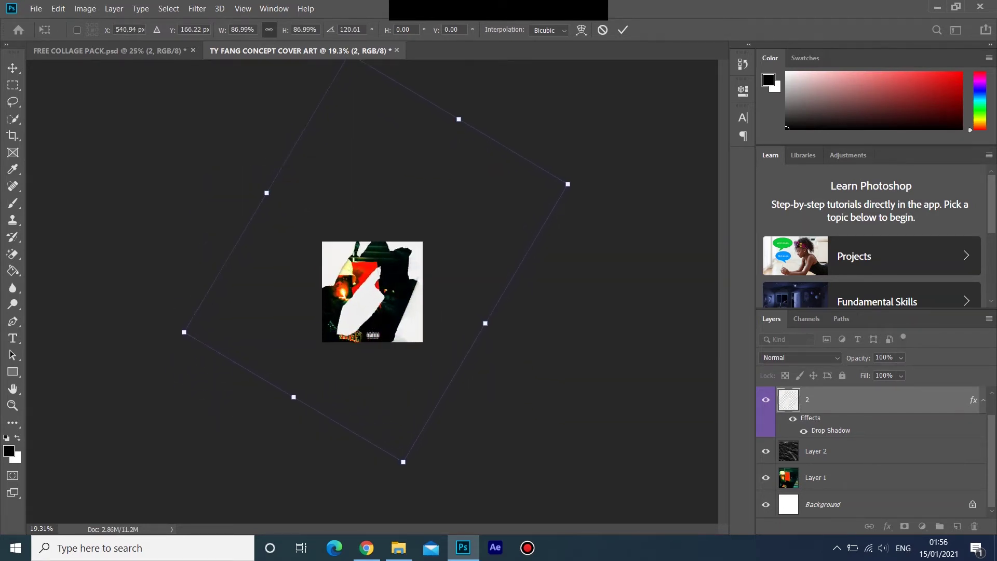
pyautogui.moveTo(374, 272); pyautogui.dragTo(394, 261)
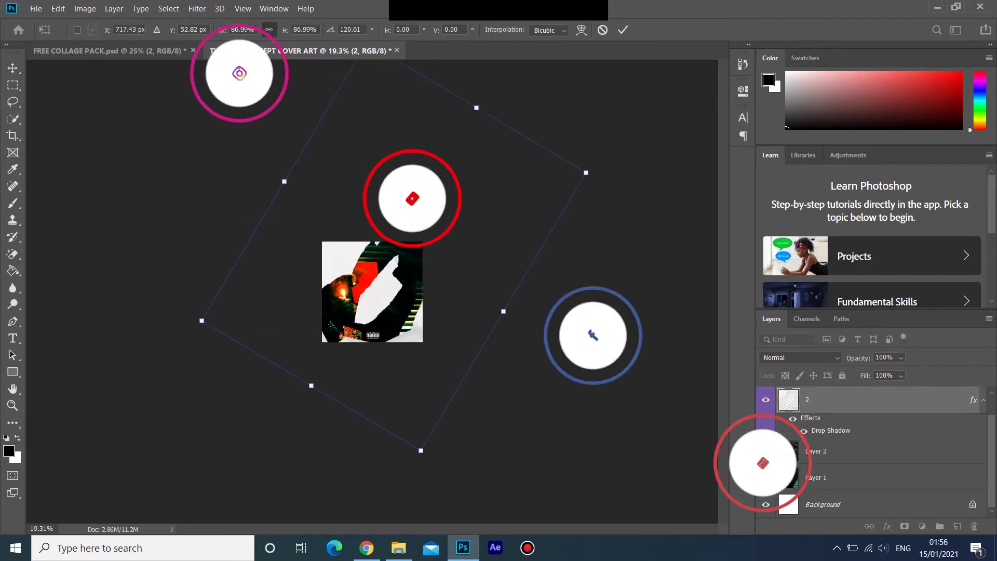
# - Rotate the paper further and enlarge it to about 90%, then cancel and undo to remove it
pyautogui.scroll(2, 394, 261)
pyautogui.scroll(2, 373, 292)
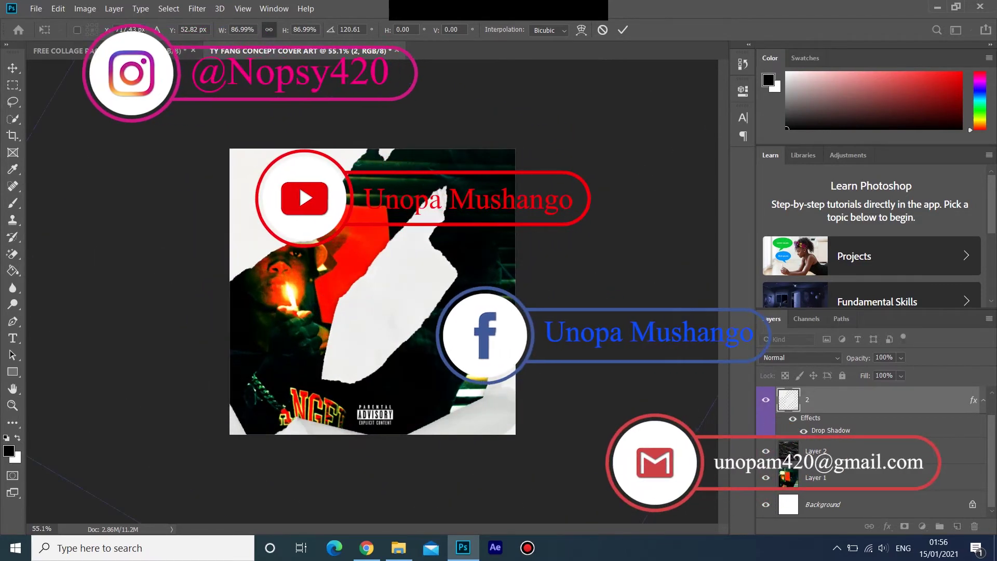
pyautogui.scroll(-2, 373, 292)
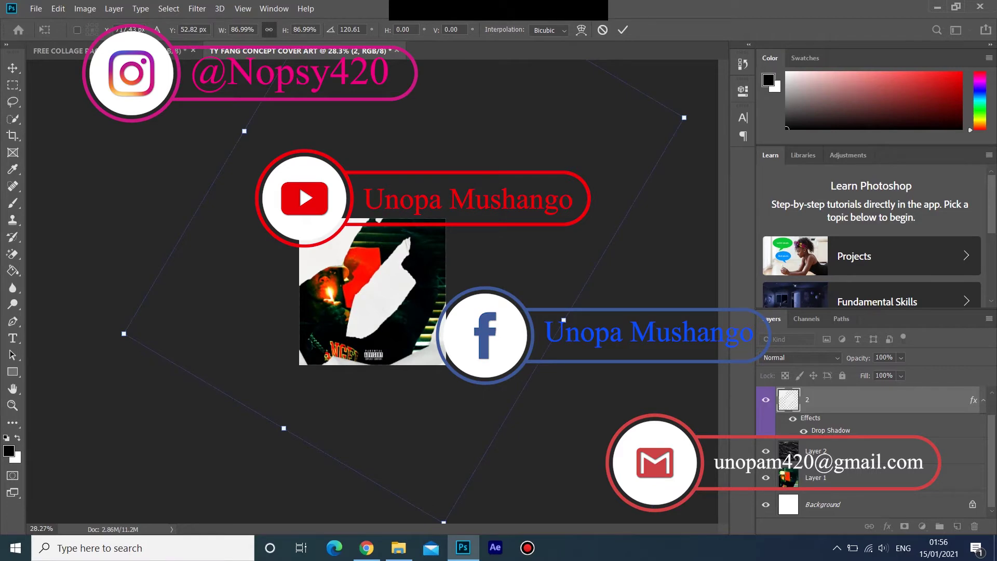
pyautogui.moveTo(119, 319); pyautogui.dragTo(106, 291)
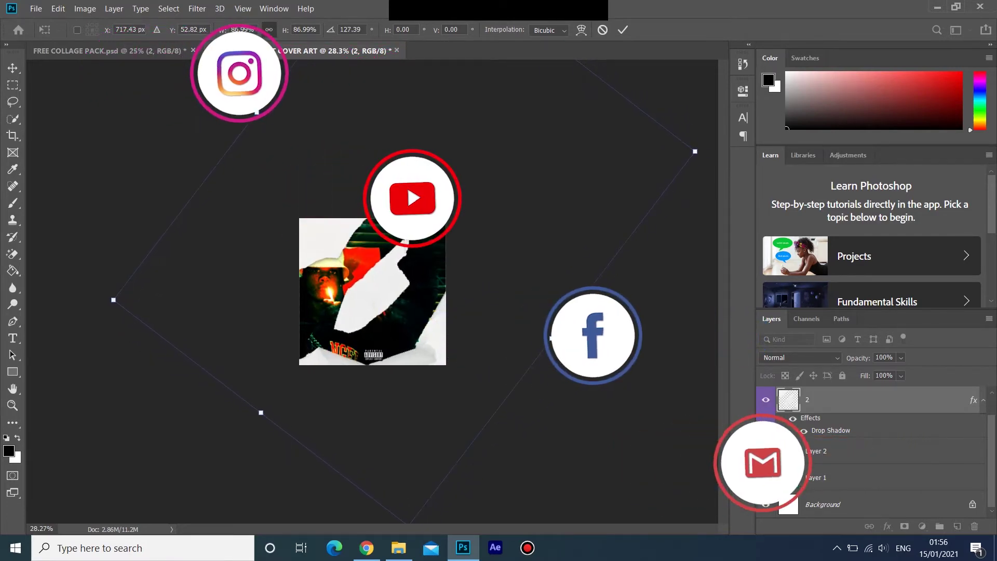
pyautogui.moveTo(387, 257)
pyautogui.mouseDown()
pyautogui.moveTo(367, 250)
pyautogui.moveTo(389, 253)
pyautogui.mouseUp()
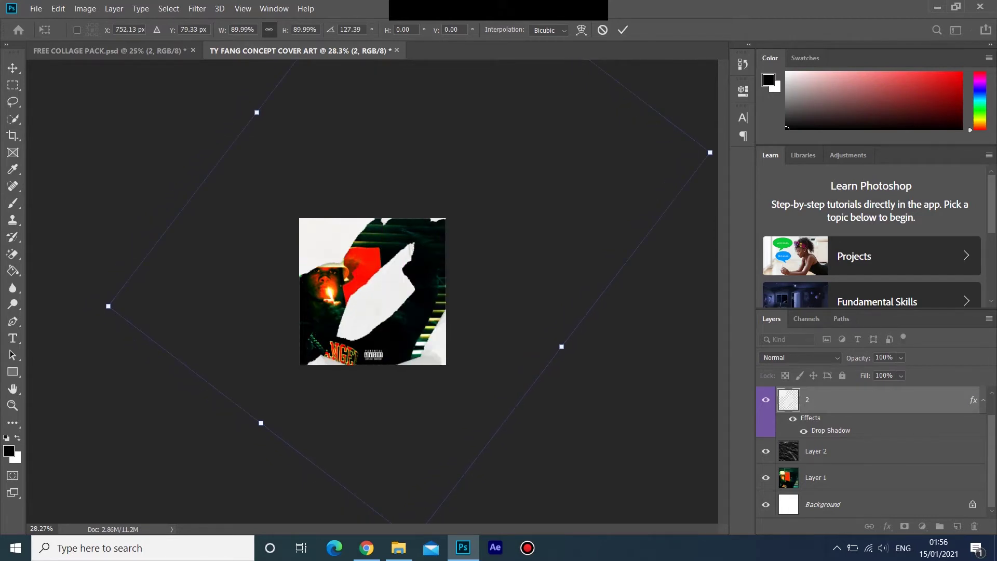
pyautogui.press('Return')
pyautogui.hotkey('ctrl', 'alt', 'z')
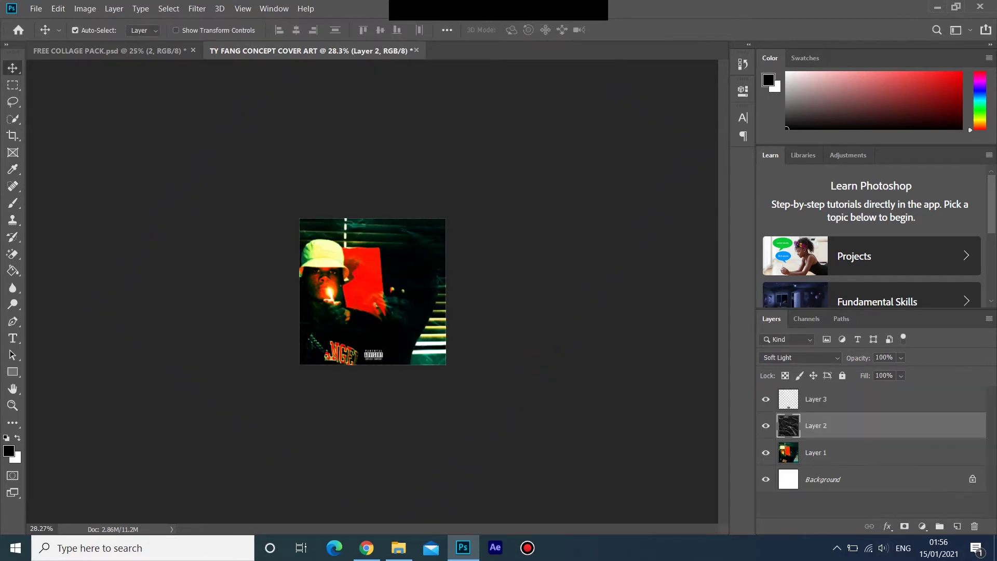
# - In the FREE COLLAGE PACK, preview torn-paper sheets 2 through 5 by toggling their visibility
pyautogui.click(104, 50)
pyautogui.click(766, 483)
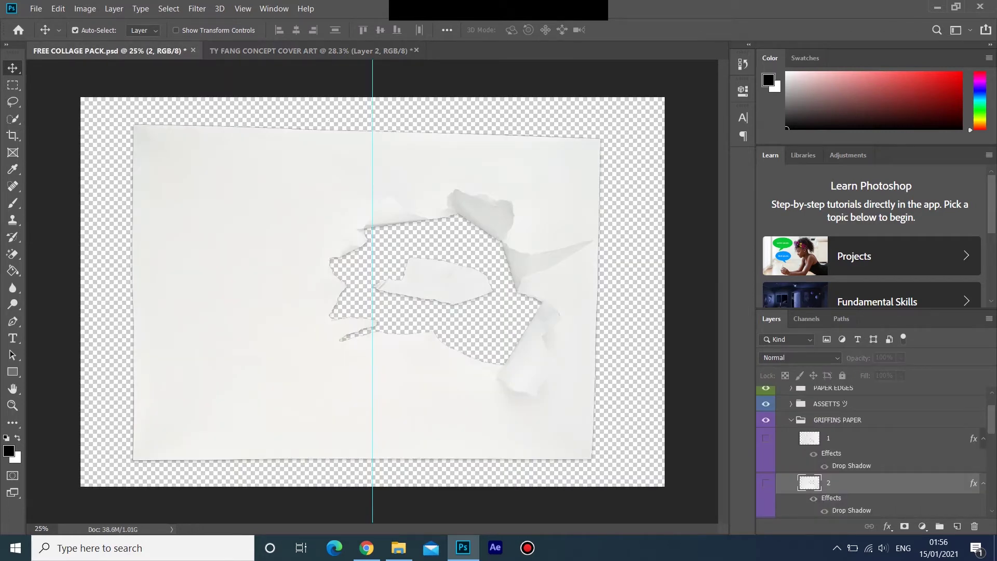
pyautogui.scroll(-1, 871, 452)
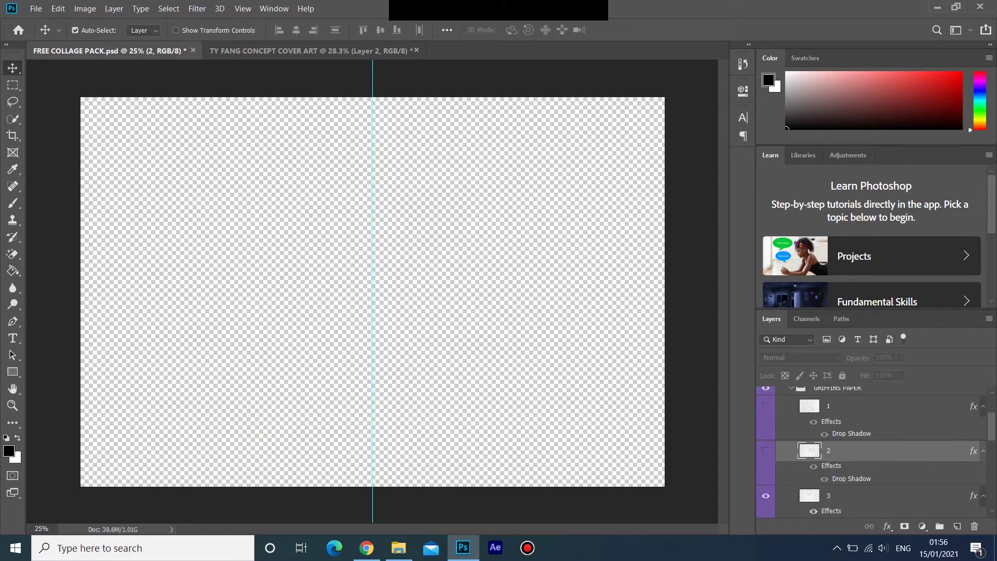
pyautogui.click(765, 398)
pyautogui.click(766, 442)
pyautogui.scroll(-1, 871, 452)
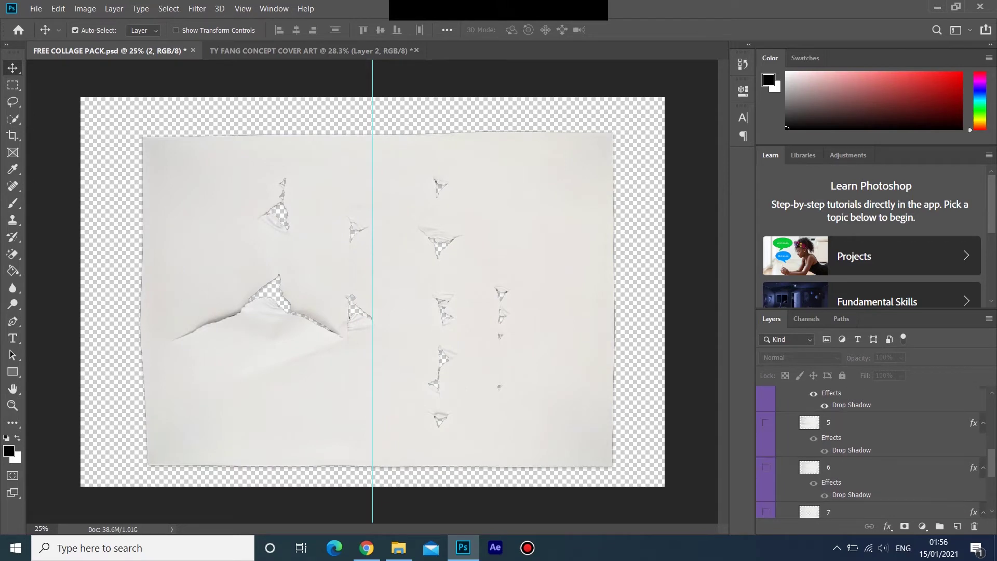
pyautogui.click(766, 439)
pyautogui.click(766, 483)
# - Preview paper sheets 6 through 9 in GRIFFINS PAPER, hiding each after viewing
pyautogui.scroll(-1, 871, 452)
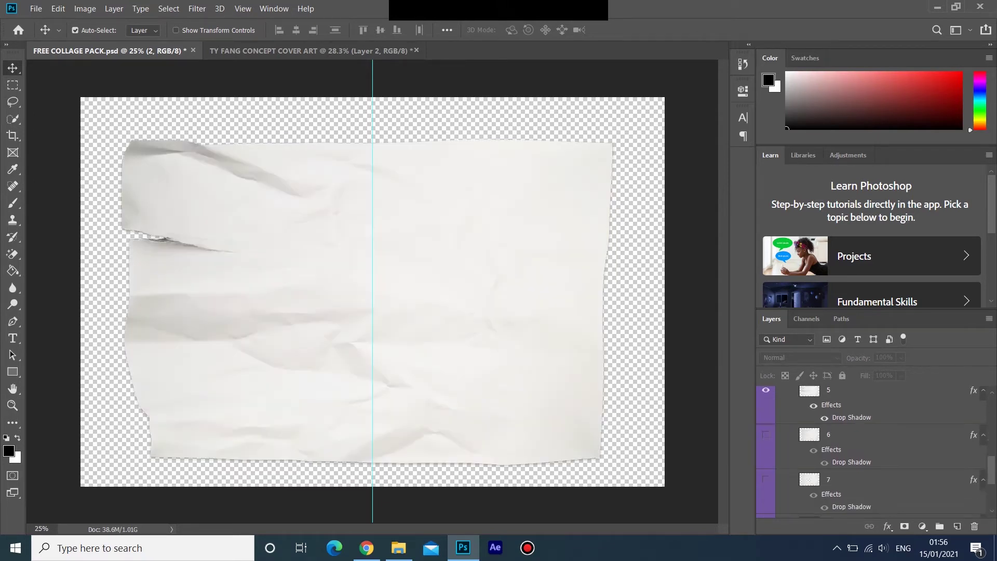
pyautogui.click(766, 434)
pyautogui.click(766, 479)
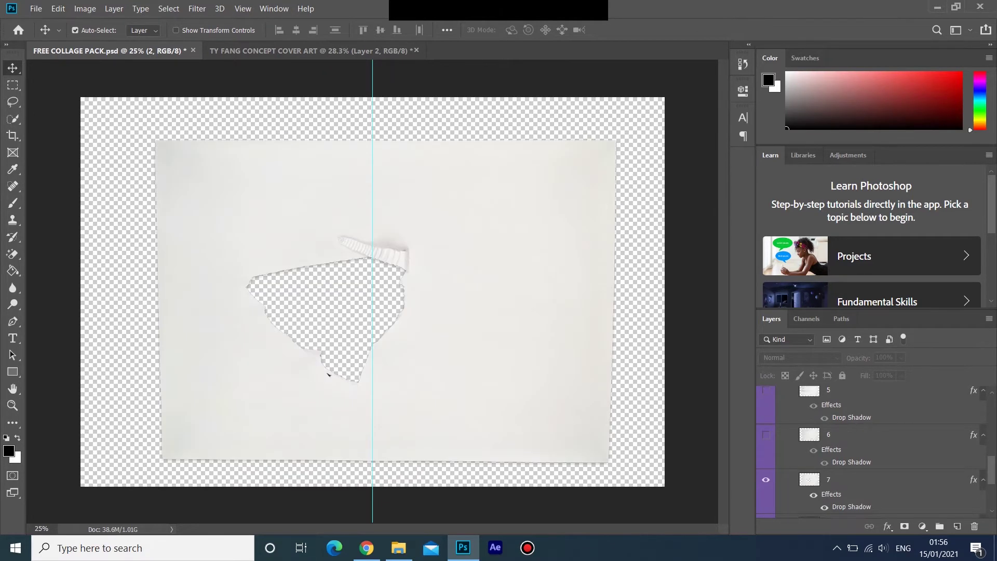
pyautogui.scroll(-1, 871, 452)
pyautogui.click(765, 476)
pyautogui.click(765, 431)
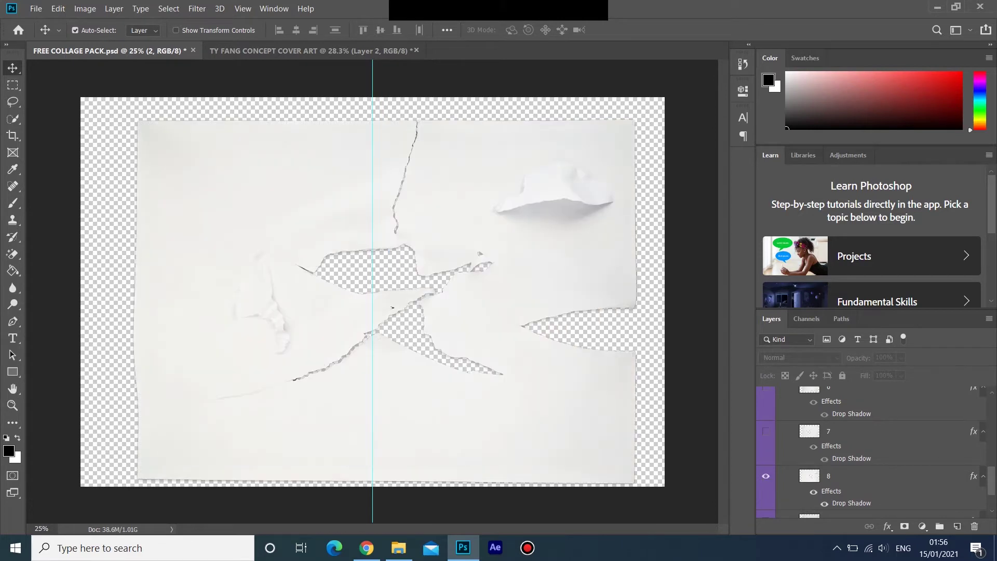
pyautogui.scroll(-1, 871, 452)
pyautogui.scroll(-1, 871, 452)
pyautogui.click(765, 472)
pyautogui.click(765, 427)
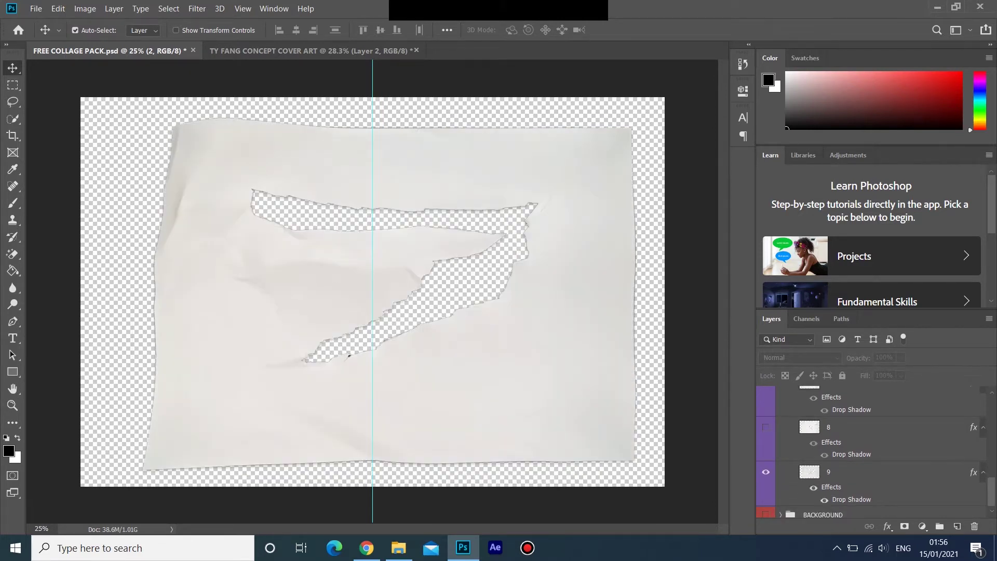
pyautogui.click(765, 472)
# - Recheck sheets 3 and 2, then leave only torn-paper sheet 1 visible
pyautogui.scroll(3, 871, 452)
pyautogui.scroll(3, 871, 452)
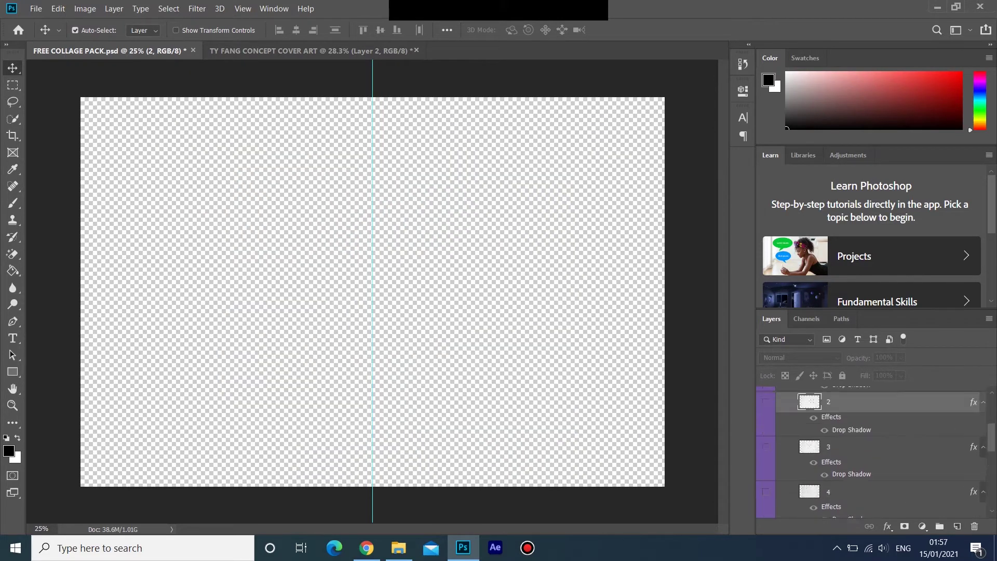
pyautogui.click(765, 446)
pyautogui.click(857, 447)
pyautogui.click(766, 447)
pyautogui.click(765, 401)
pyautogui.scroll(2, 871, 452)
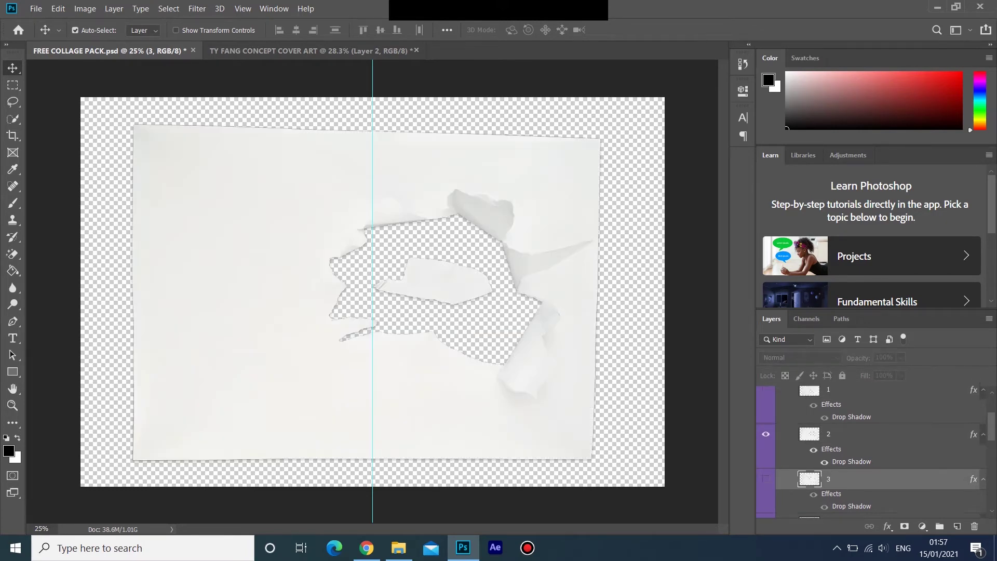
pyautogui.scroll(1, 871, 451)
pyautogui.click(766, 422)
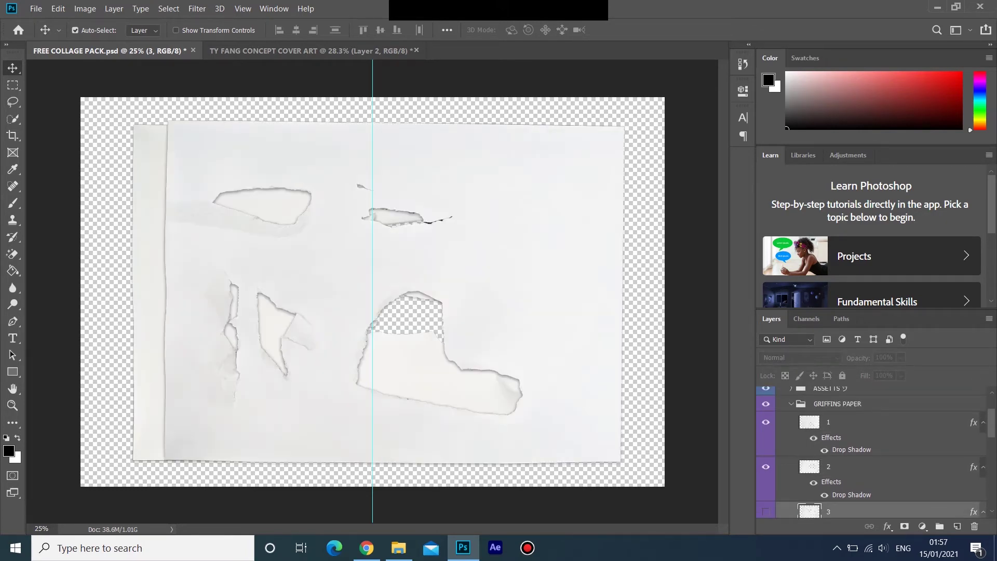
pyautogui.click(766, 466)
# - Bring the torn paper into the cover, shift it up and scale it to 110.57%
pyautogui.moveTo(364, 291); pyautogui.dragTo(372, 291)
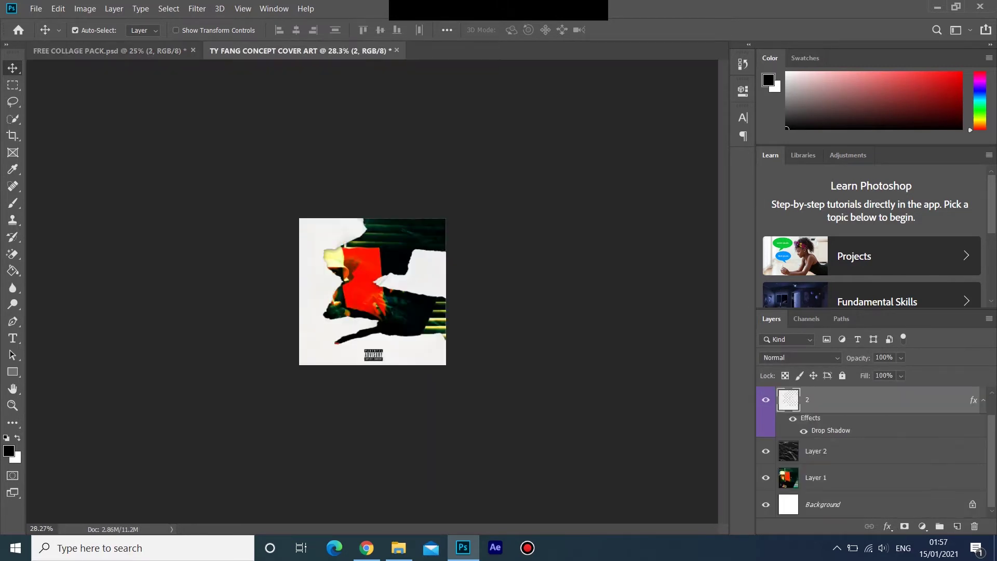
pyautogui.scroll(1, 373, 291)
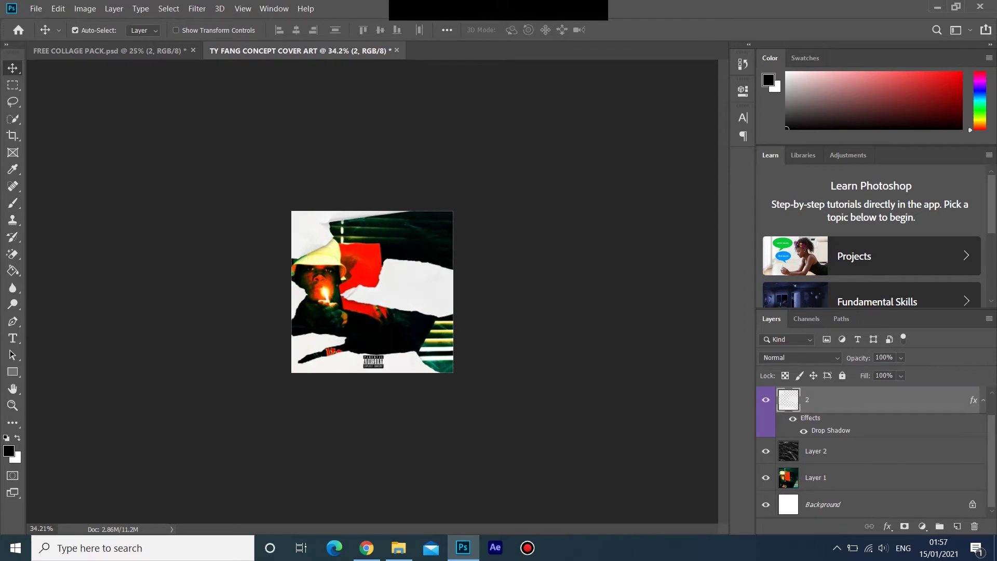
pyautogui.scroll(2, 372, 292)
pyautogui.moveTo(374, 268); pyautogui.dragTo(392, 226)
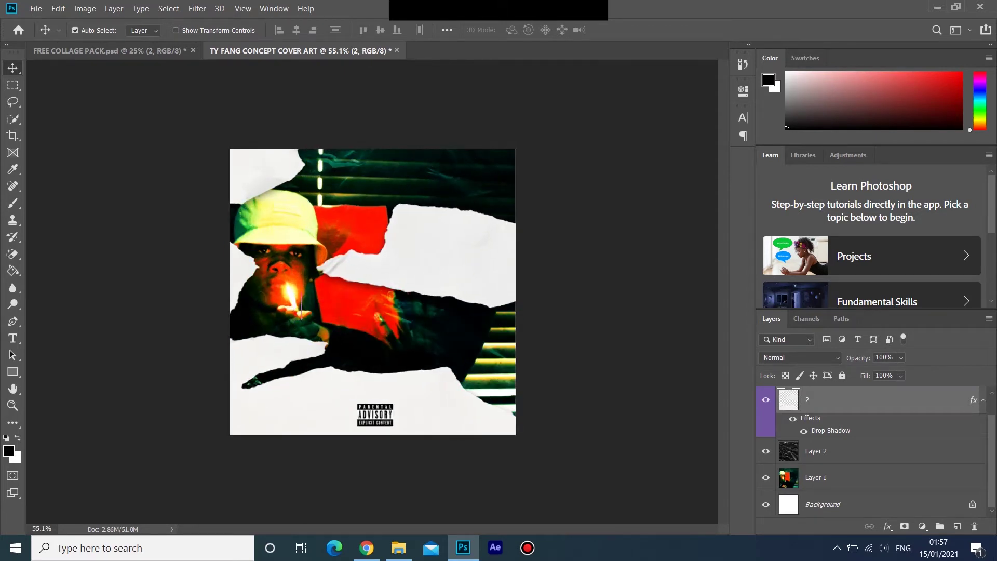
pyautogui.hotkey('ctrl', 't')
pyautogui.scroll(-2, 372, 291)
pyautogui.scroll(-4, 372, 291)
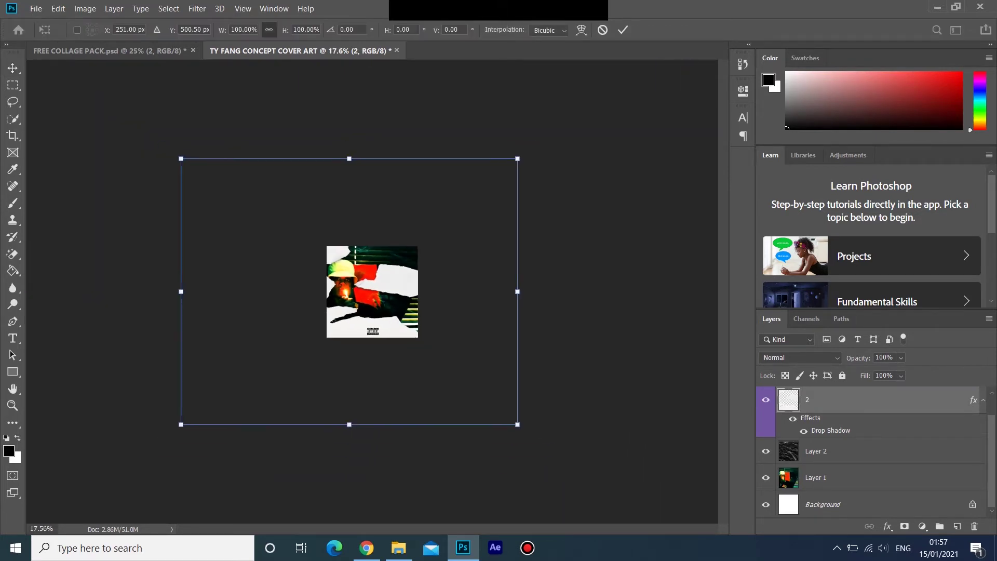
pyautogui.moveTo(374, 290); pyautogui.dragTo(397, 278)
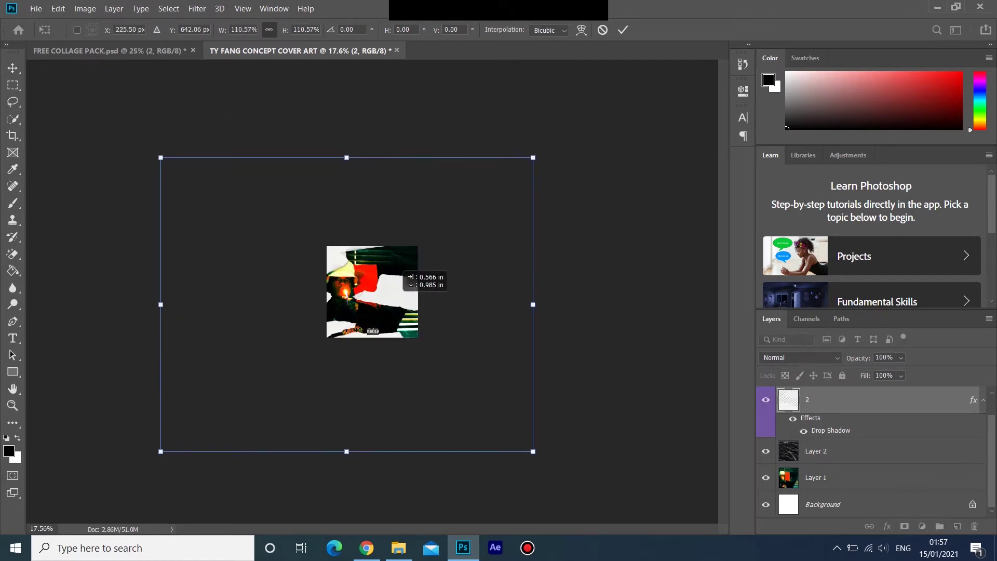
pyautogui.scroll(3, 372, 292)
pyautogui.scroll(4, 373, 292)
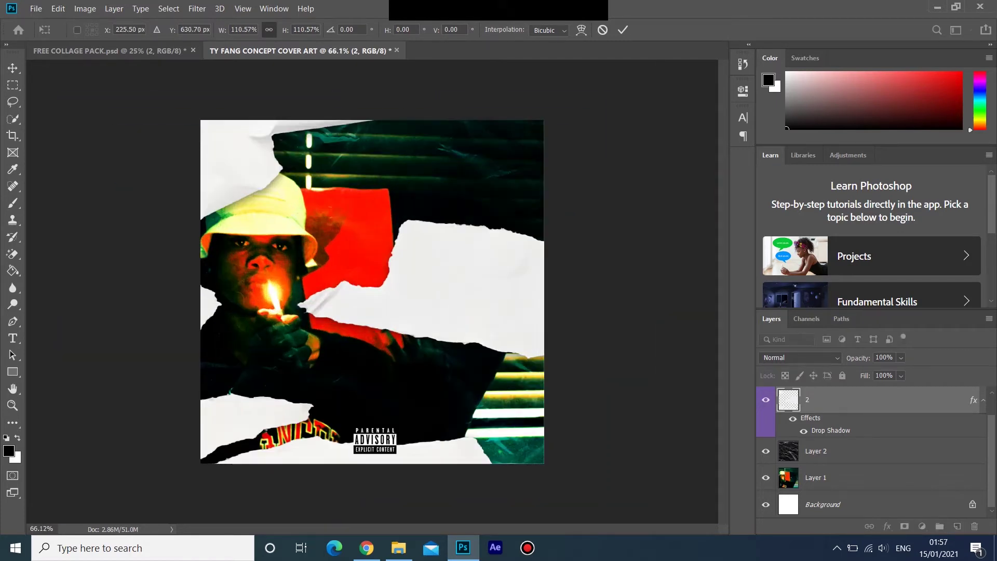
pyautogui.press('Return')
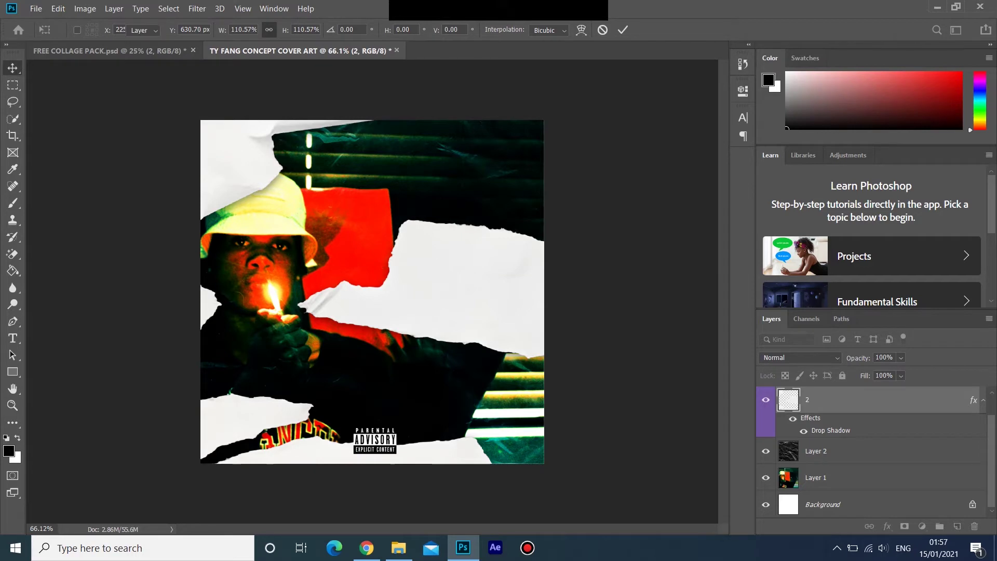
# - Tuck the torn paper beneath the crumpled texture and clip it to the layer below
pyautogui.moveTo(831, 400); pyautogui.dragTo(832, 464)
pyautogui.rightClick(831, 427)
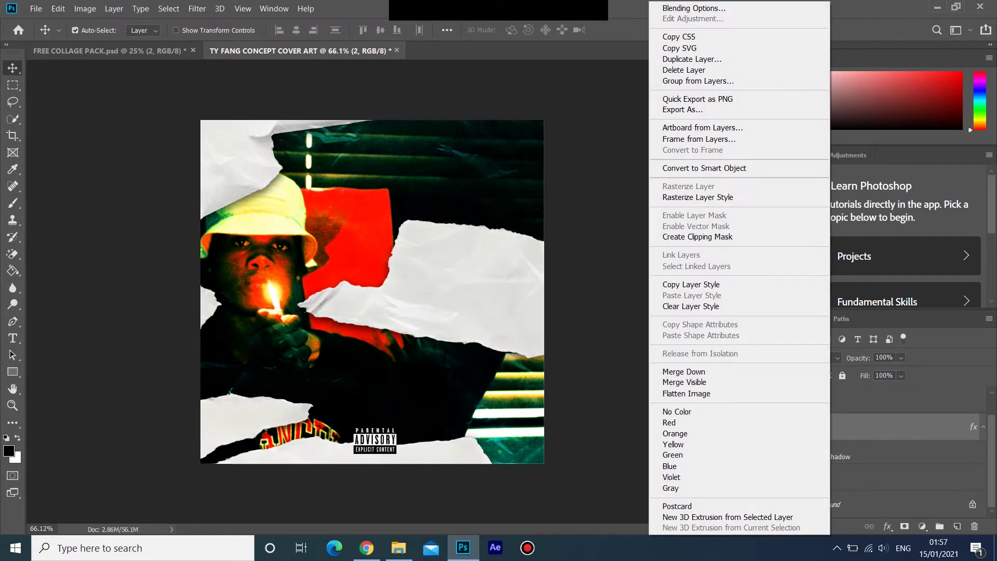
pyautogui.click(698, 236)
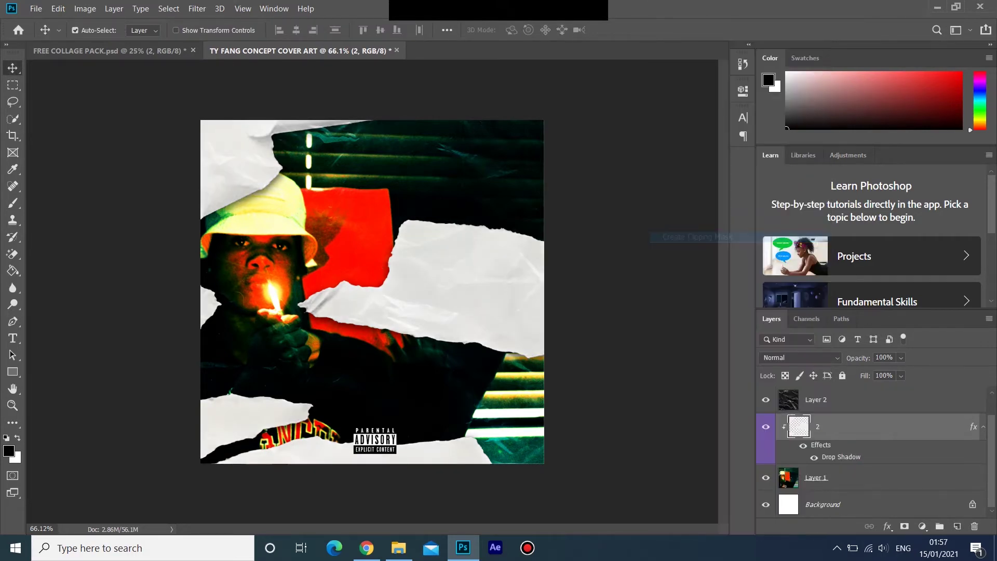
pyautogui.moveTo(810, 441); pyautogui.dragTo(810, 488)
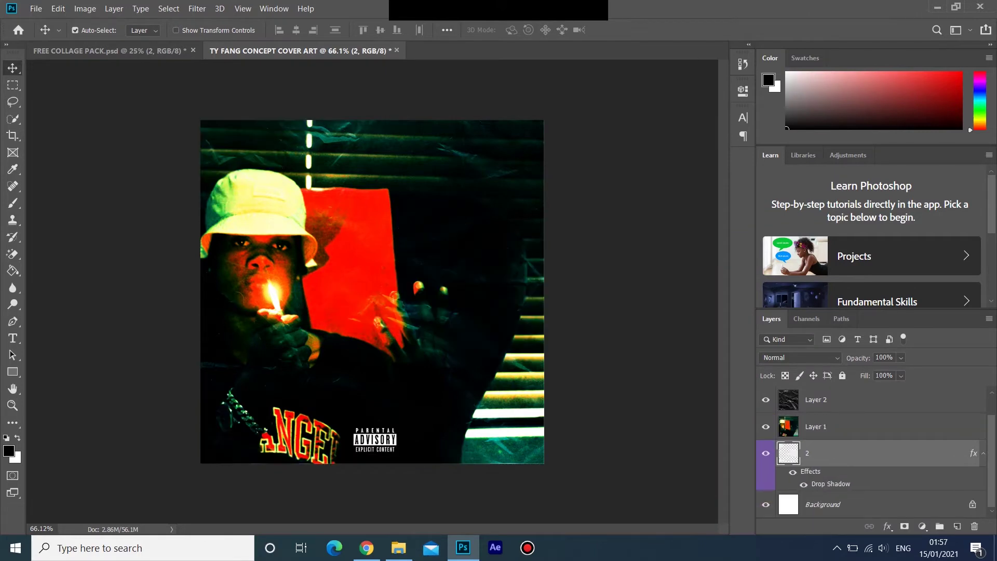
pyautogui.hotkey('ctrl', 'z')
# - Show TEXTURESCRATCH in the ASSETTS group instead of COLLAGE1 and drag it onto the TY FANG cover
pyautogui.hotkey('ctrl', 'Tab')
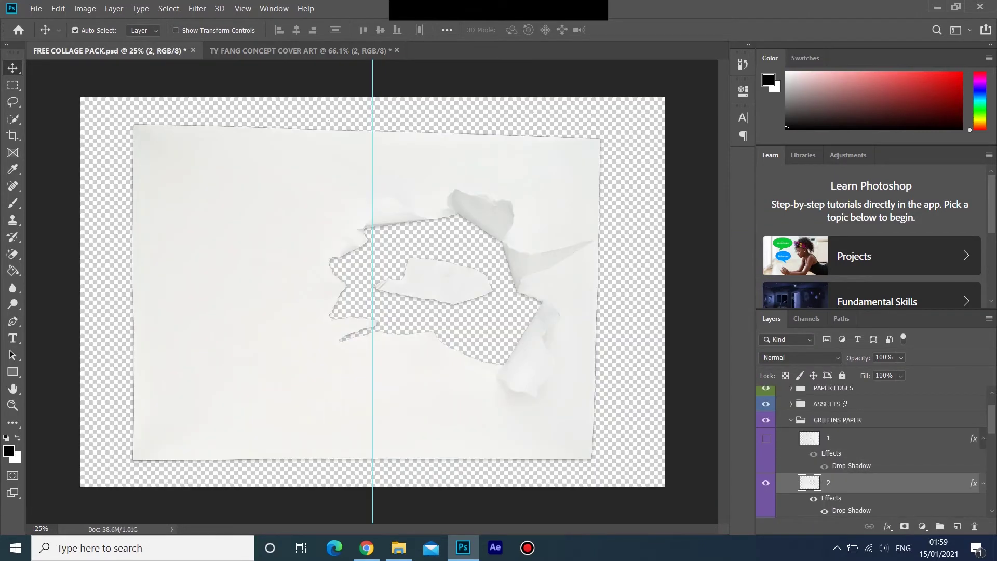
pyautogui.click(791, 404)
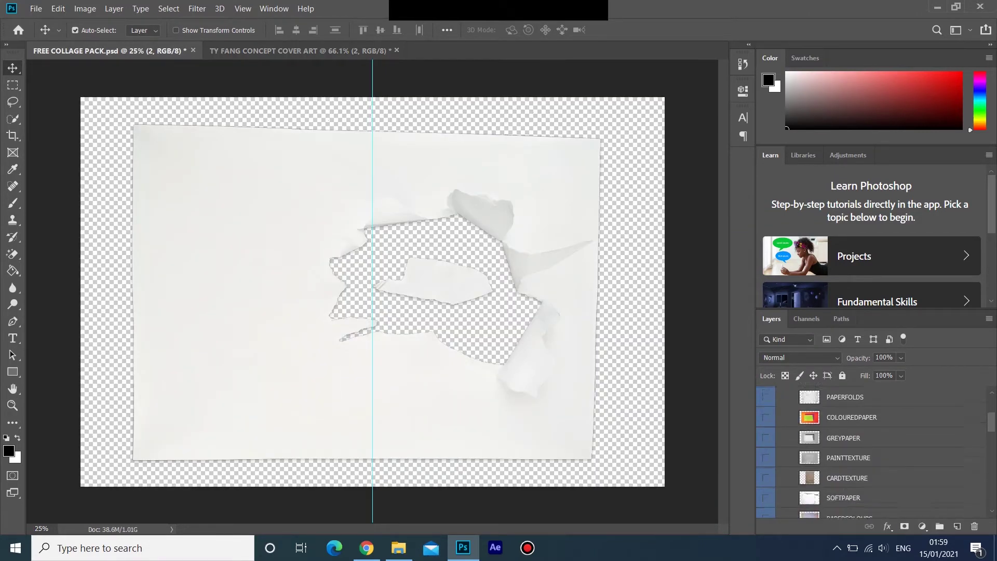
pyautogui.scroll(-3, 872, 451)
pyautogui.scroll(3, 873, 452)
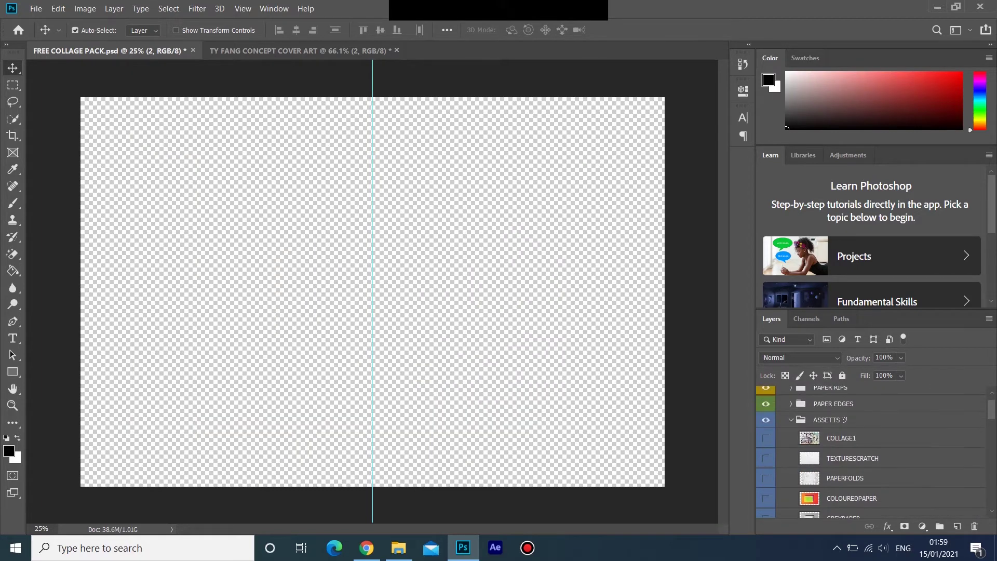
pyautogui.click(766, 438)
pyautogui.click(766, 458)
pyautogui.moveTo(384, 324)
pyautogui.mouseDown()
pyautogui.moveTo(298, 50)
pyautogui.moveTo(372, 291)
pyautogui.mouseUp()
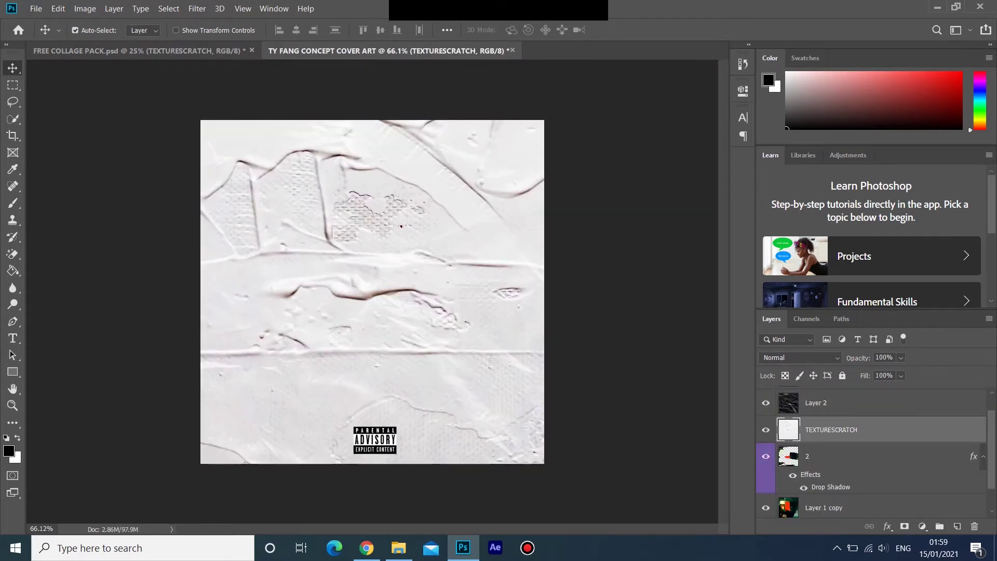
# - Test Overlay/Difference blending and lower opacity on TEXTURESCRATCH, then delete the layer
pyautogui.click(800, 357)
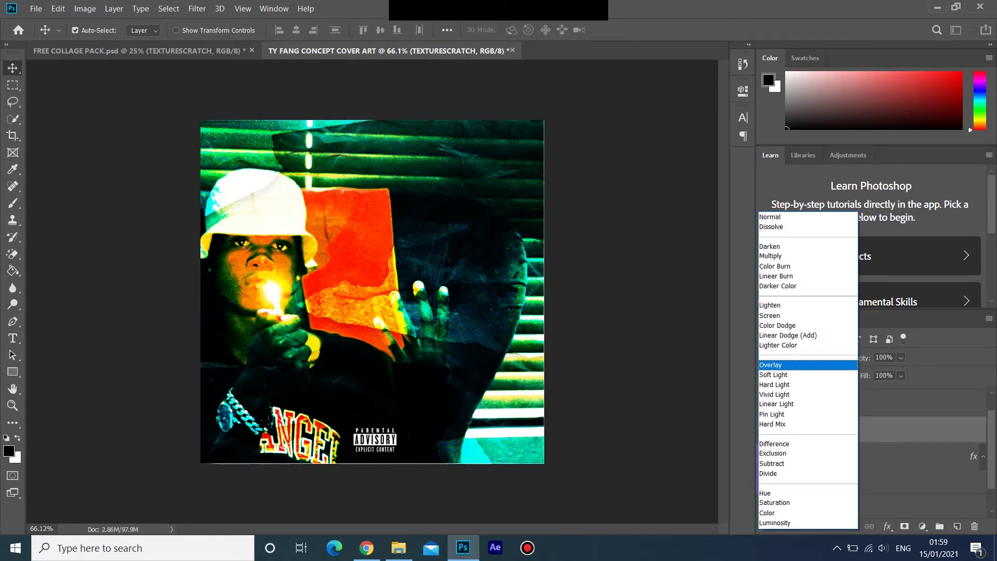
pyautogui.press('Down')
pyautogui.press('Down')
pyautogui.press('Down')
pyautogui.press('Down')
pyautogui.press('Down')
pyautogui.press('Down')
pyautogui.press('Return')
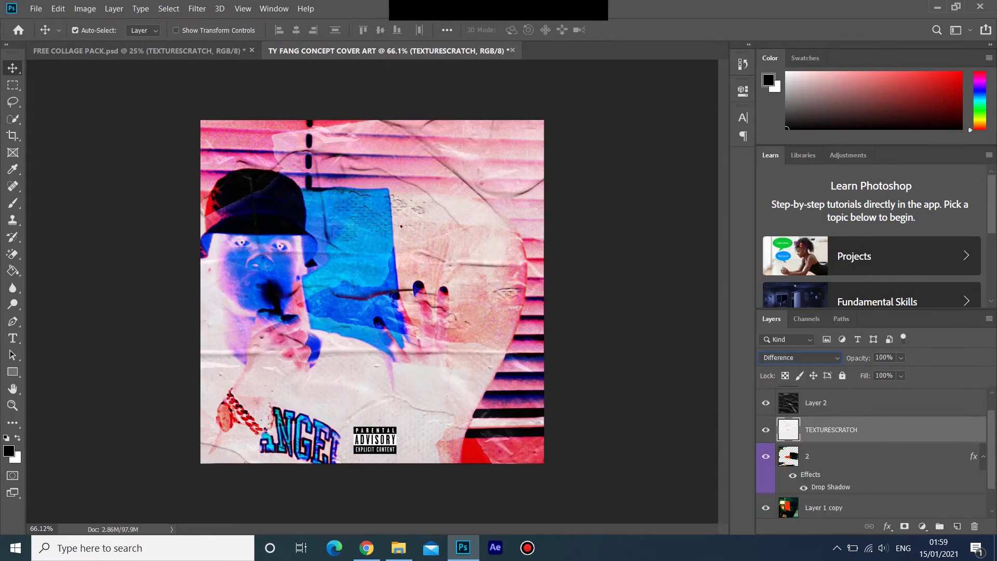
pyautogui.hotkey('ctrl', 'z')
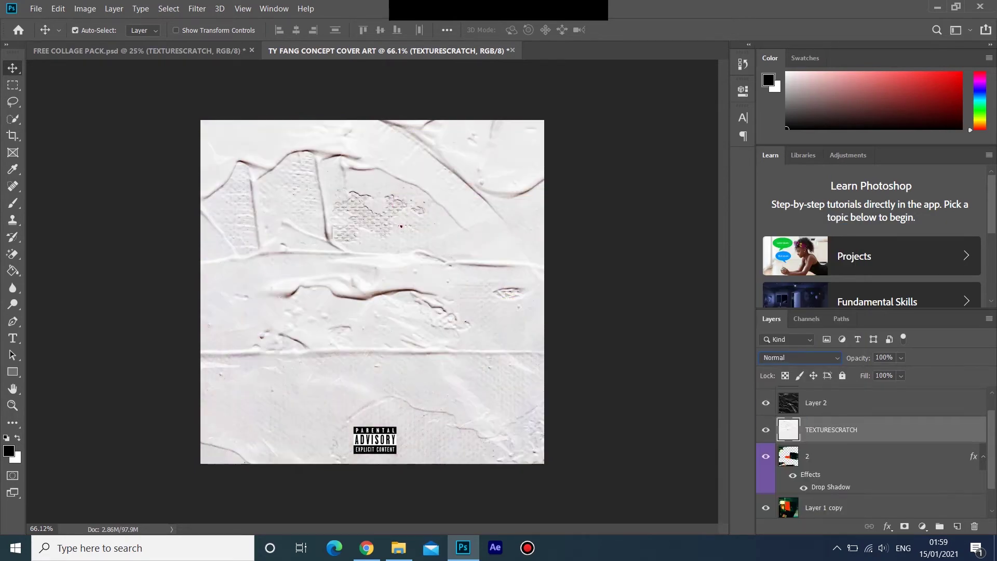
pyautogui.press('5')
pyautogui.press('7')
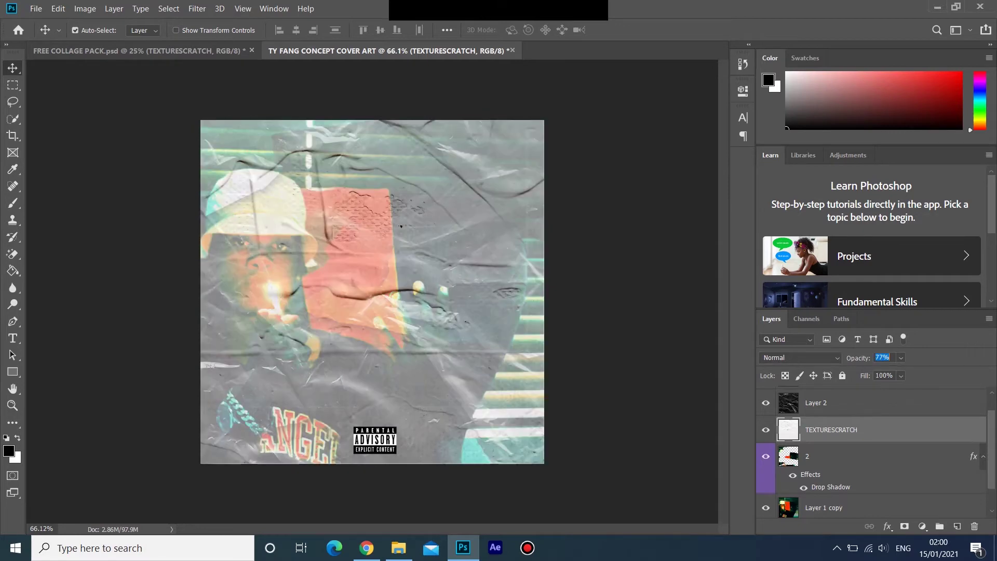
pyautogui.write('0')
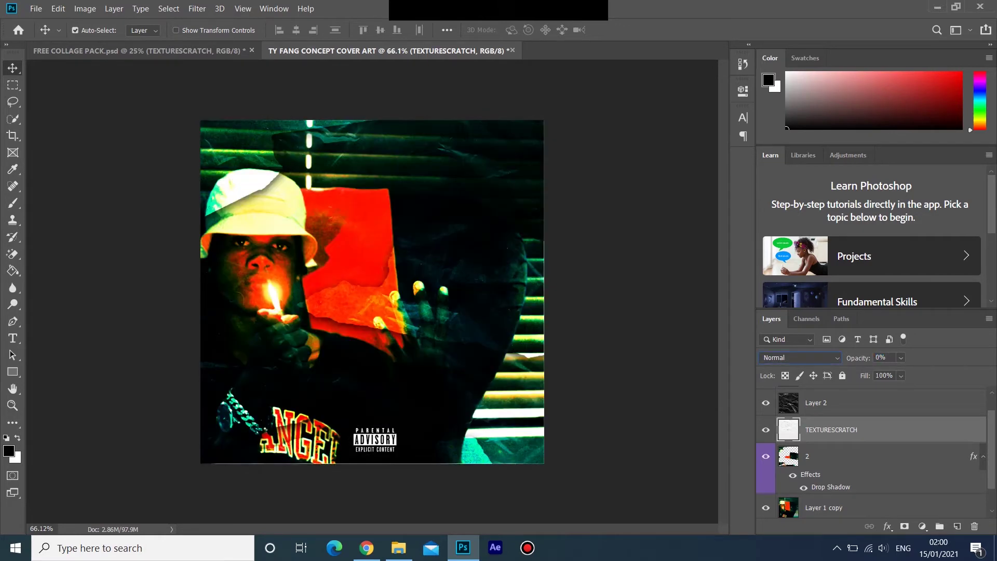
pyautogui.hotkey('ctrl', '[')
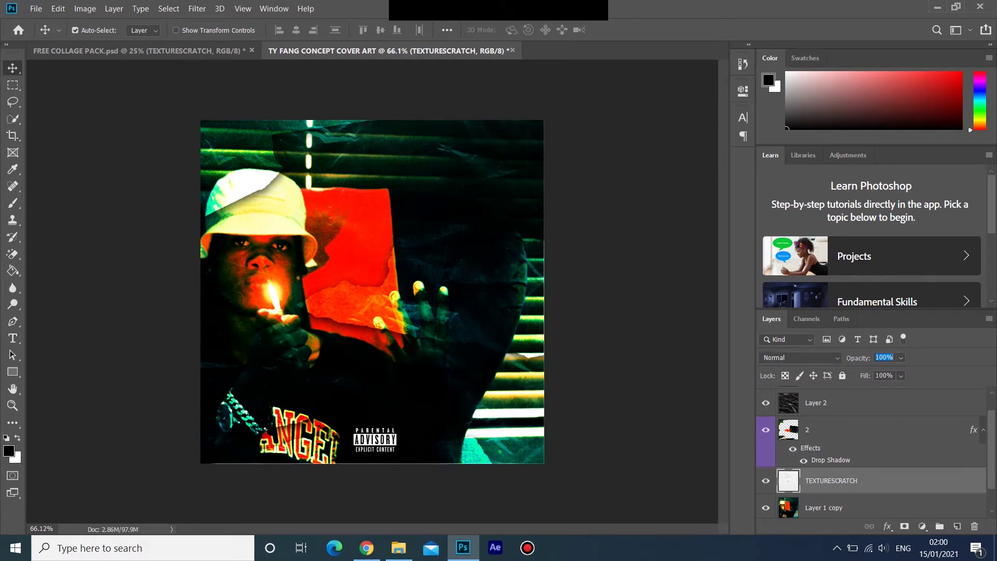
pyautogui.write('0')
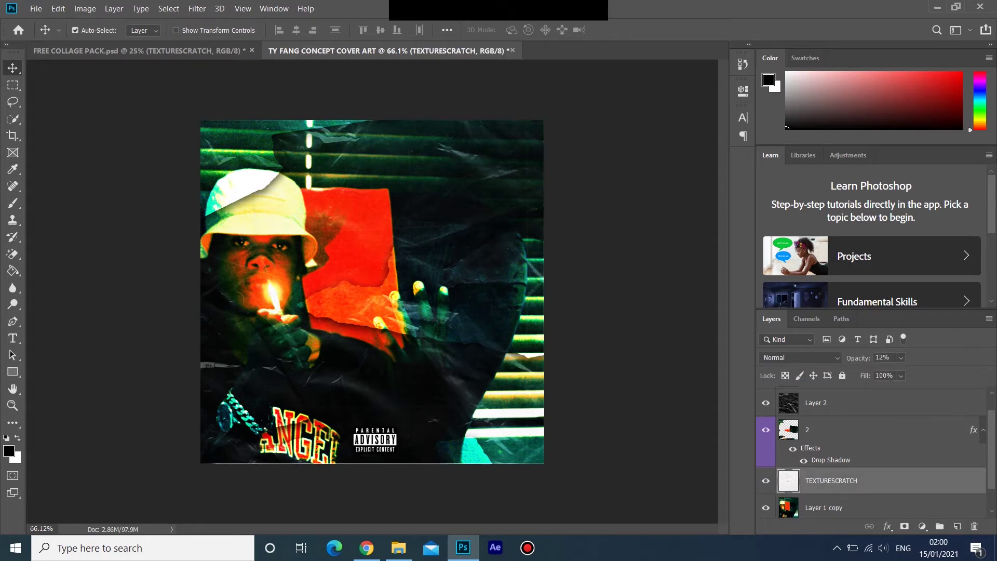
pyautogui.press('Delete')
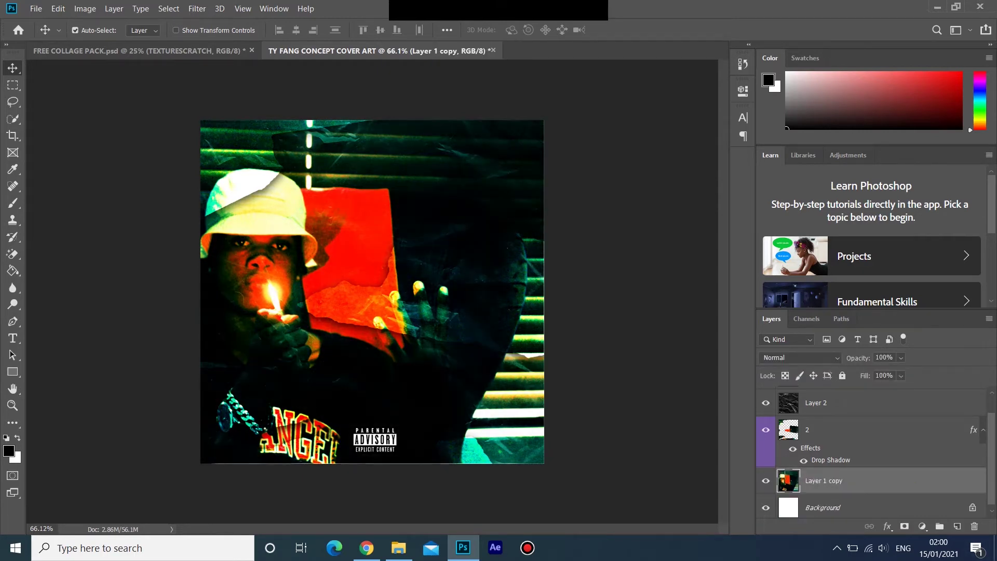
# - Turn on the PAPERBURN burnt paper in the collage pack and drag it toward the TY FANG cover tab
pyautogui.hotkey('ctrl', 'Tab')
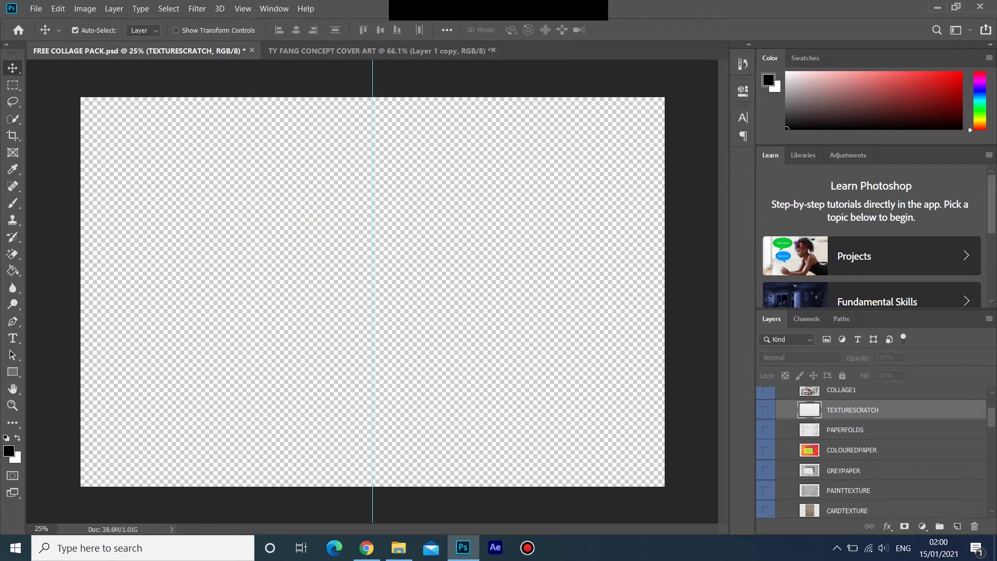
pyautogui.click(766, 450)
pyautogui.scroll(-2, 766, 450)
pyautogui.click(766, 445)
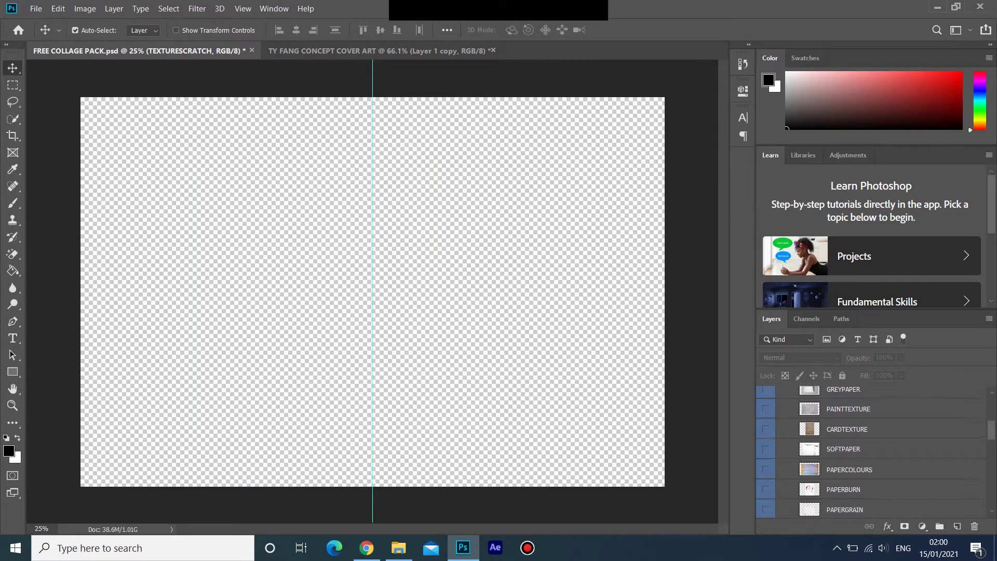
pyautogui.scroll(-2, 766, 441)
pyautogui.click(765, 440)
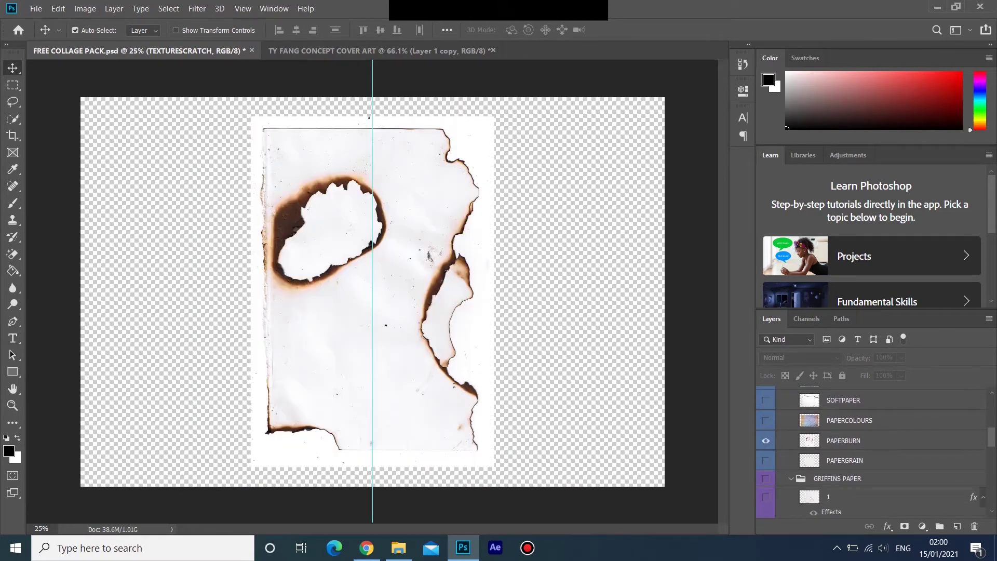
pyautogui.moveTo(372, 267); pyautogui.dragTo(379, 268)
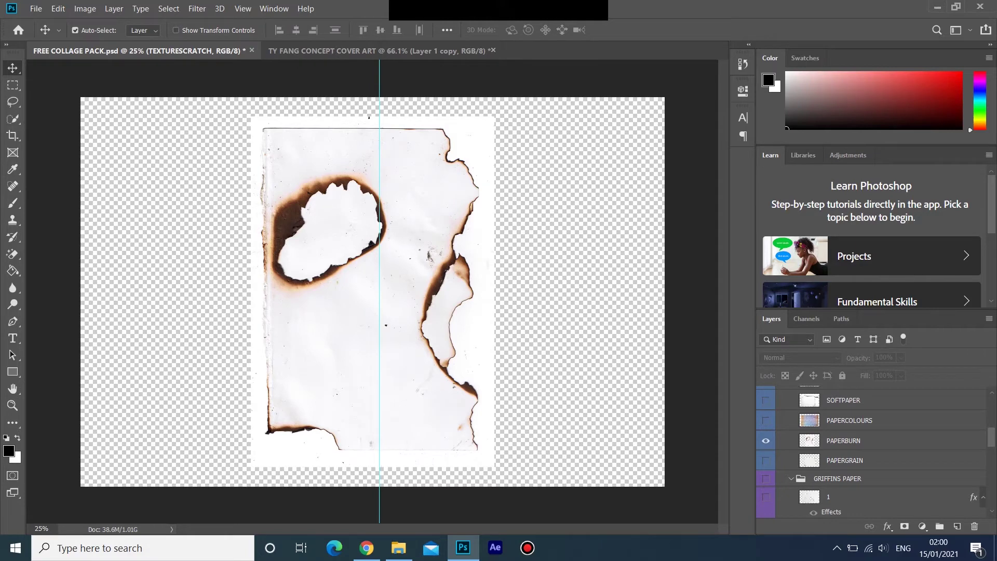
pyautogui.moveTo(452, 301); pyautogui.dragTo(474, 50)
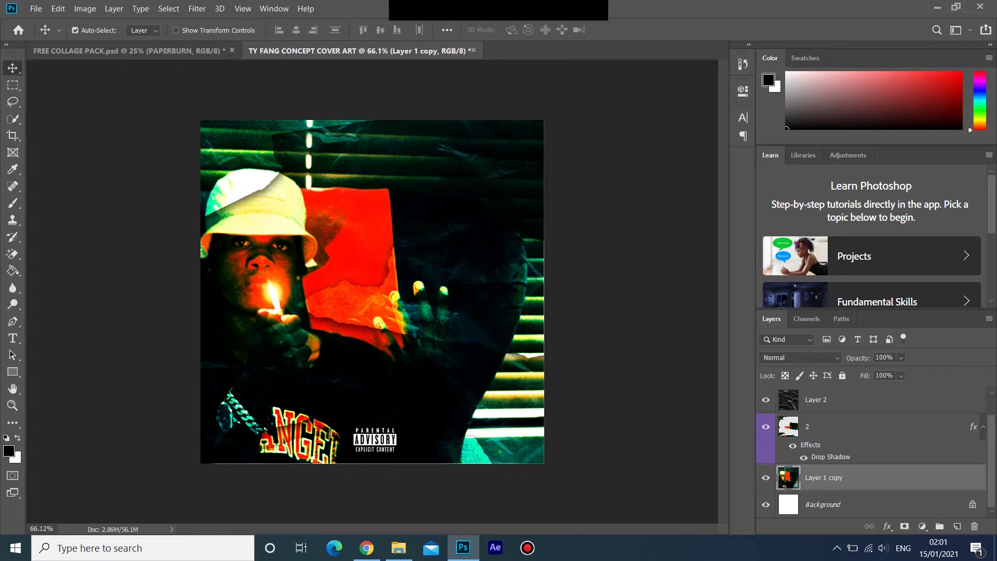
# - Drag the PAPERBURN burnt paper from the collage pack into the TY FANG cover
pyautogui.hotkey('ctrl', 'Tab')
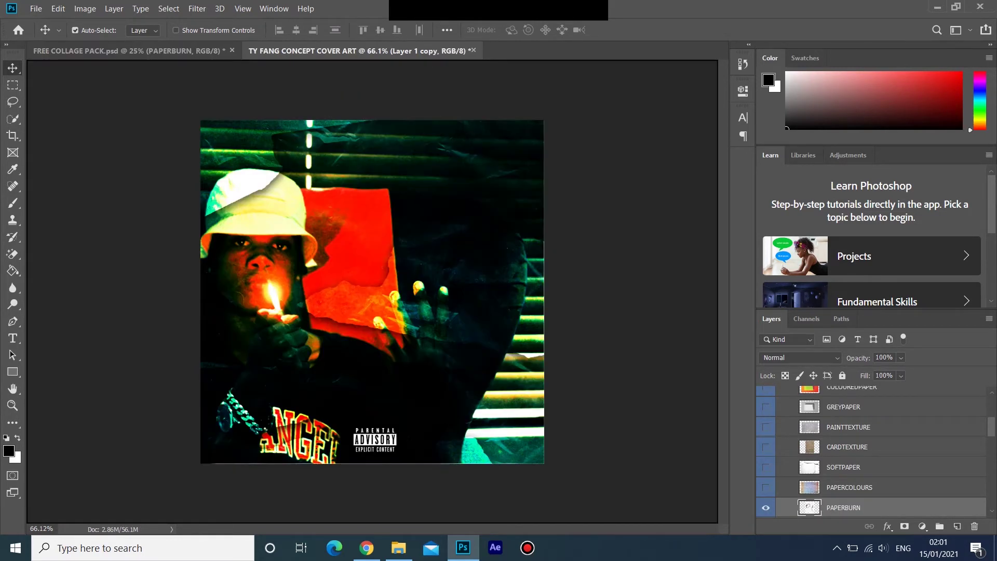
pyautogui.moveTo(435, 130); pyautogui.dragTo(364, 291)
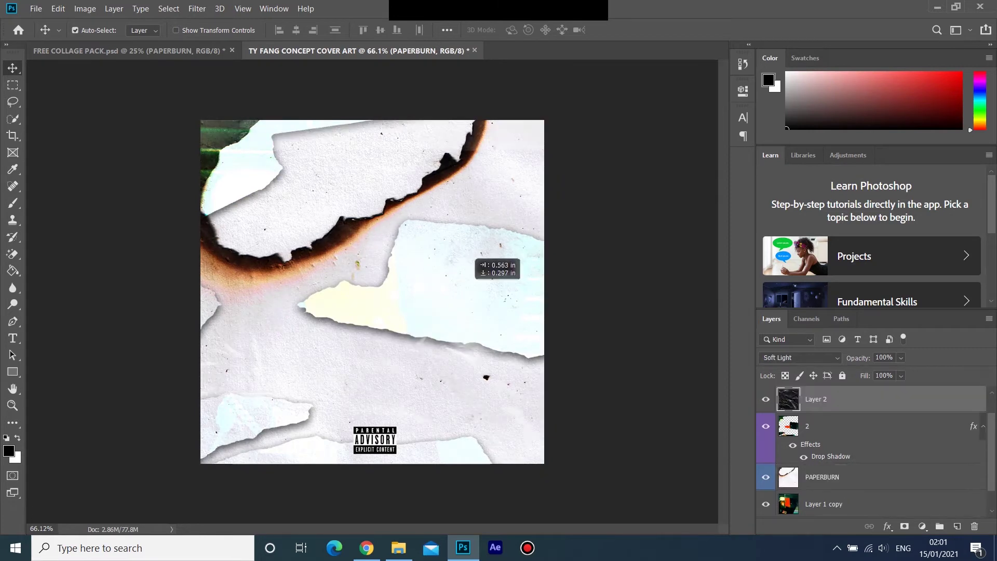
pyautogui.moveTo(416, 244); pyautogui.dragTo(467, 255)
pyautogui.press('Delete')
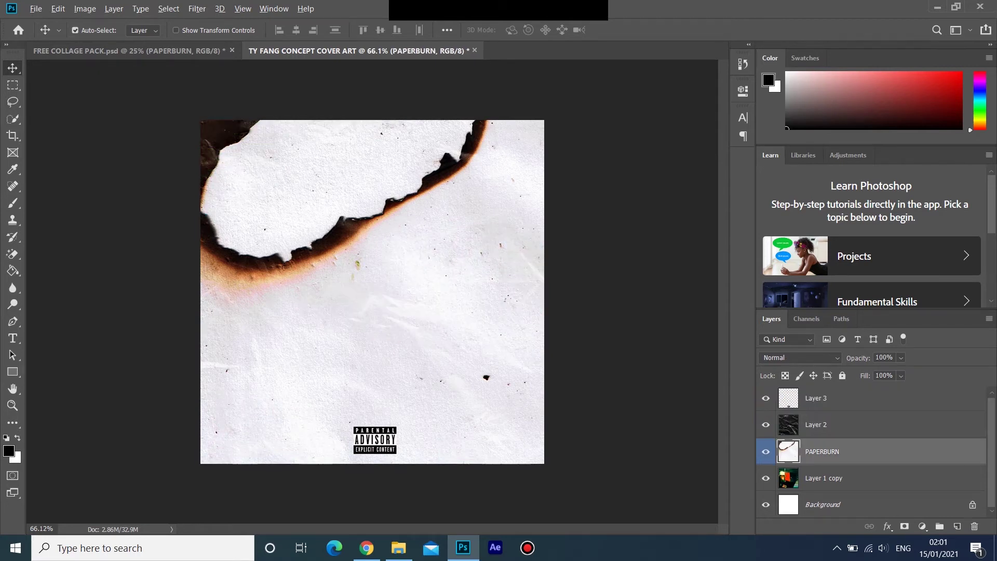
pyautogui.scroll(-3, 373, 292)
# - Scale PAPERBURN to about 52% over the canvas, then Magic Eraser the white in its burnt hole
pyautogui.hotkey('ctrl', 't')
pyautogui.moveTo(267, 93); pyautogui.dragTo(340, 210)
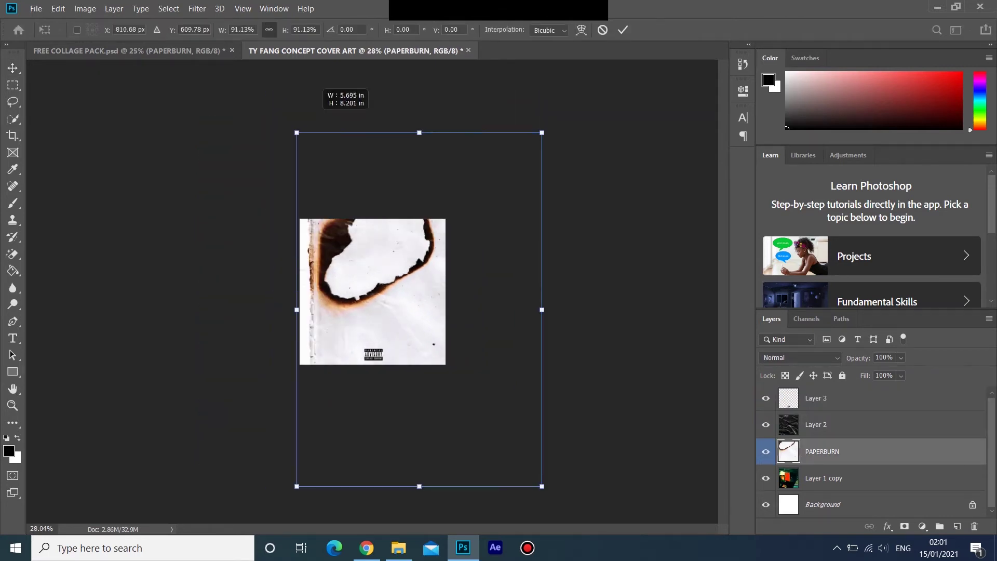
pyautogui.moveTo(483, 321); pyautogui.dragTo(404, 263)
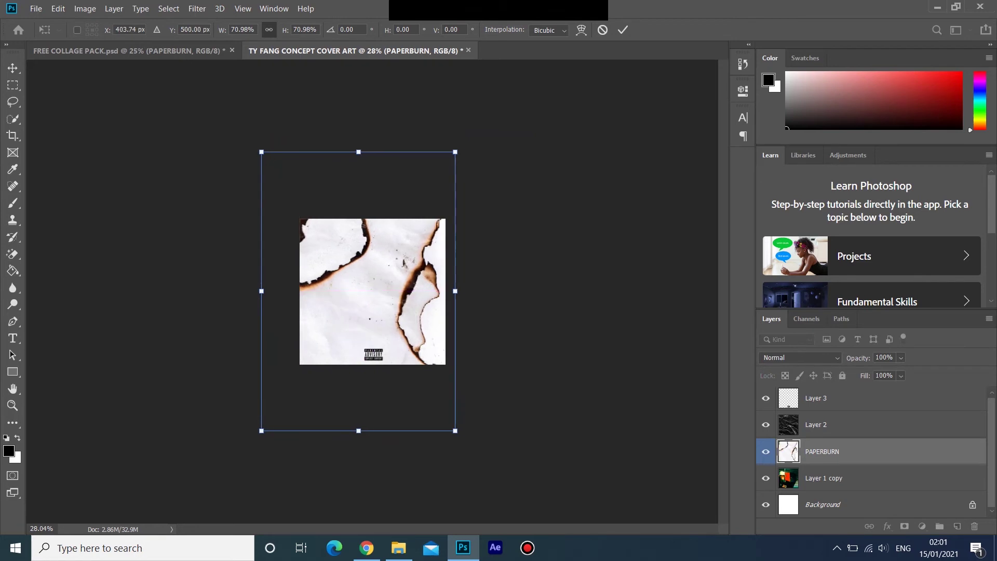
pyautogui.moveTo(455, 431); pyautogui.dragTo(430, 401)
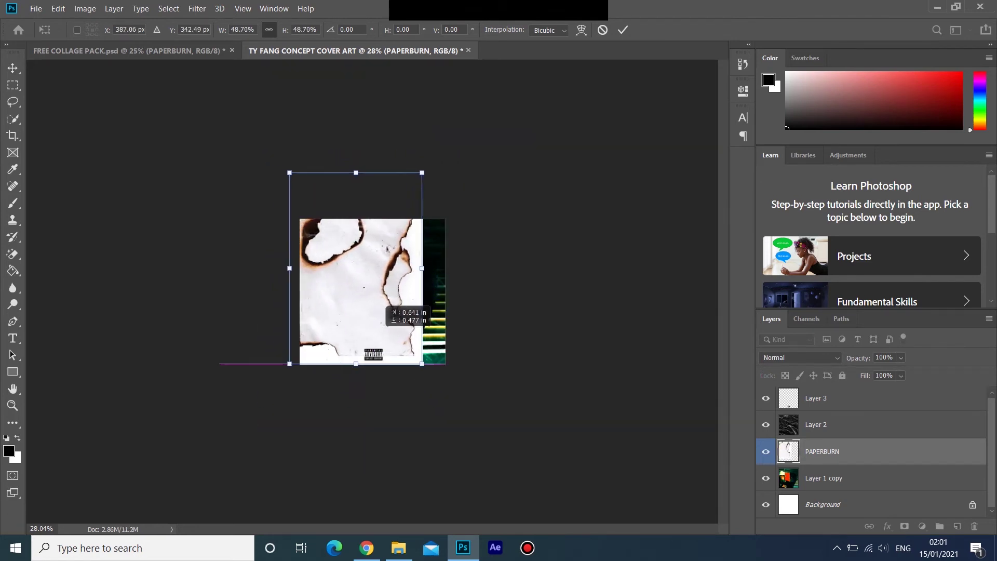
pyautogui.moveTo(374, 291); pyautogui.dragTo(387, 313)
pyautogui.moveTo(425, 375); pyautogui.dragTo(437, 393)
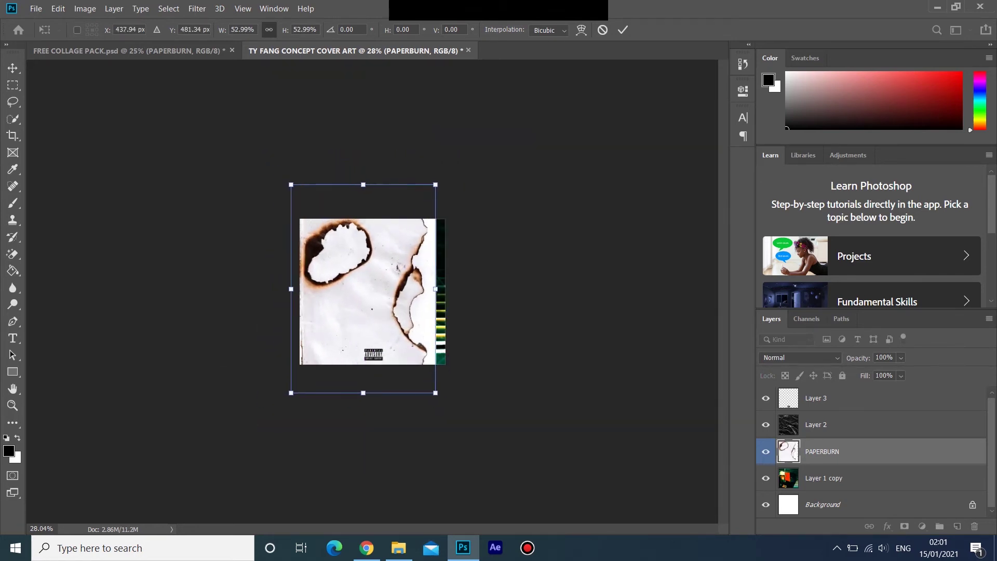
pyautogui.moveTo(417, 326); pyautogui.dragTo(429, 334)
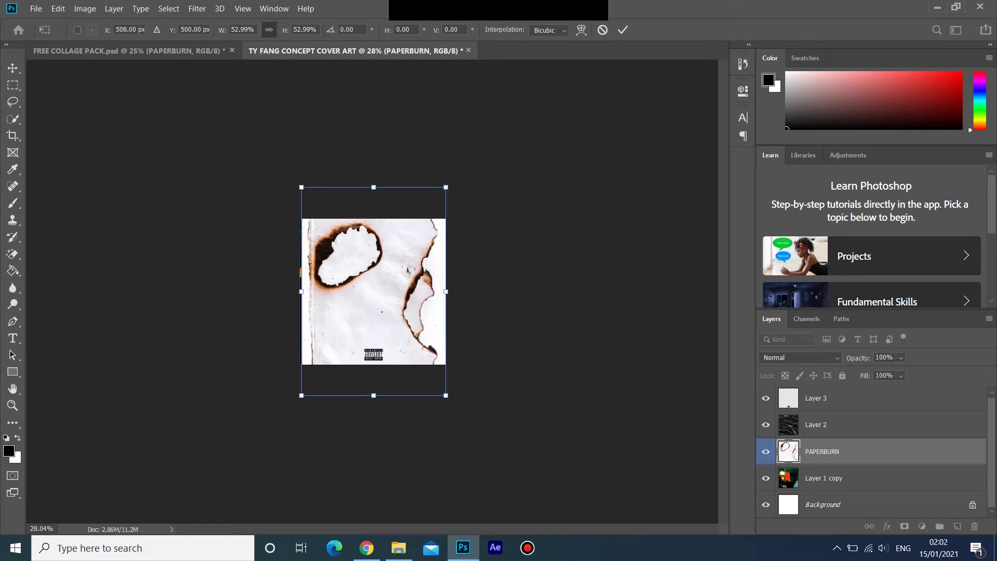
pyautogui.moveTo(302, 187); pyautogui.dragTo(302, 189)
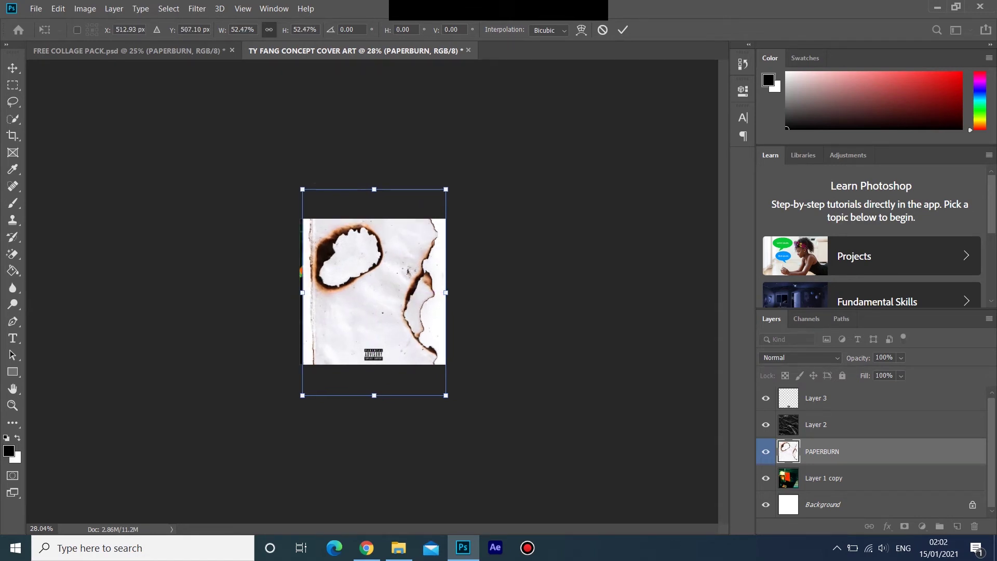
pyautogui.press('Return')
pyautogui.press('e')
pyautogui.click(346, 252)
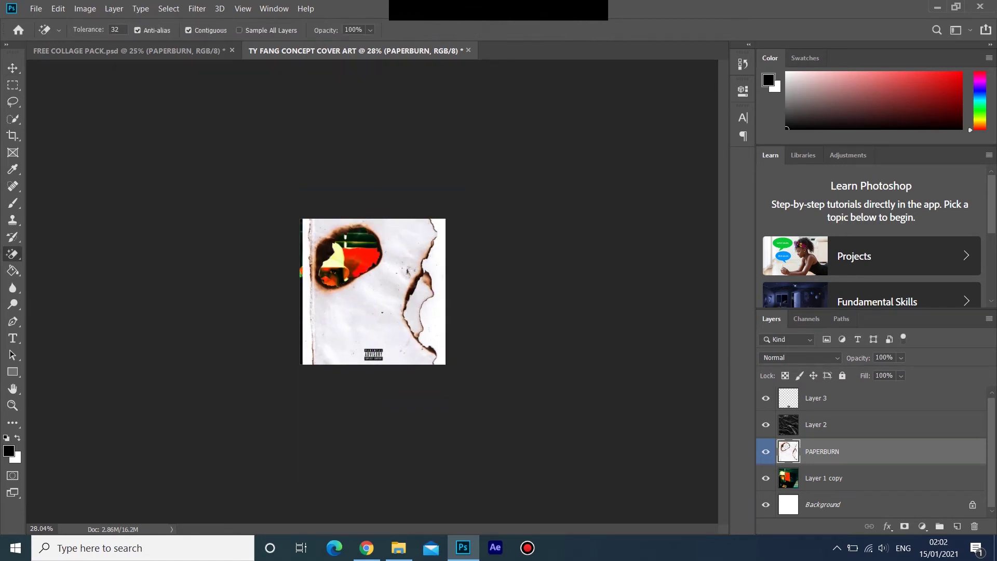
# - Magic Eraser the leftover white paper near the burnt edges of PAPERBURN
pyautogui.click(363, 311)
pyautogui.click(418, 305)
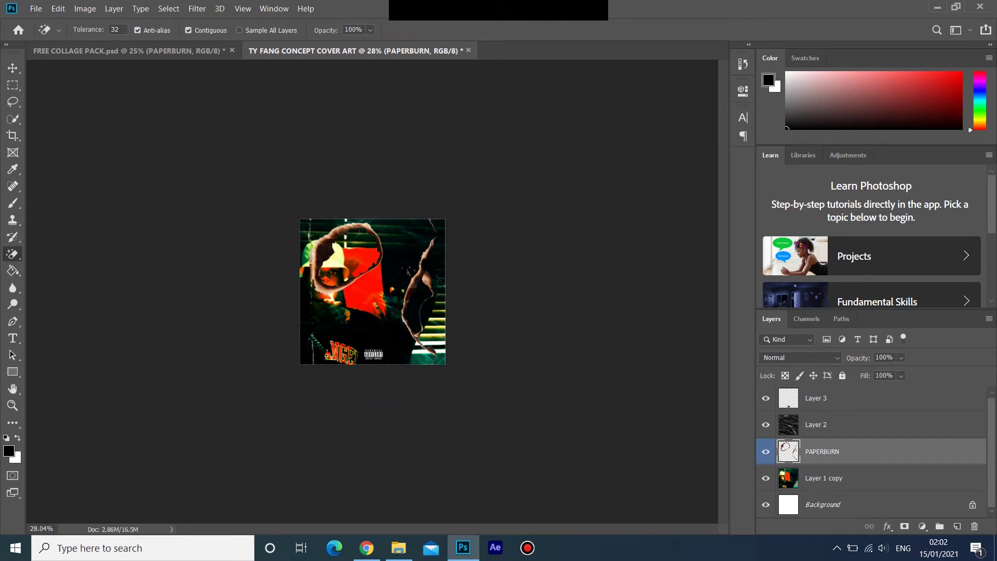
pyautogui.press('v')
pyautogui.hotkey('alt', ']')
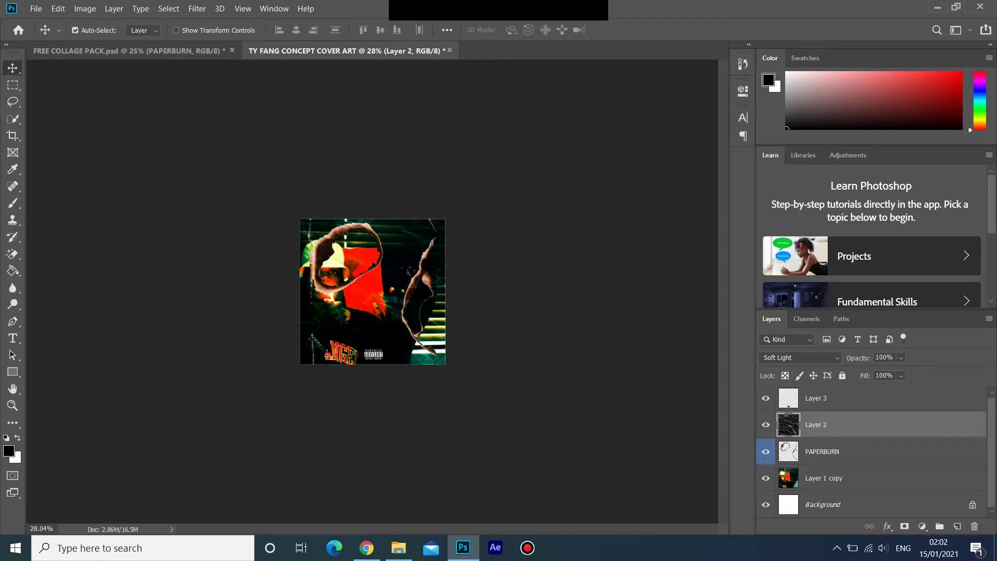
# - Try a duplicate of Layer 1 copy clipped to the burnt paper, then undo it
pyautogui.hotkey('alt', '[')
pyautogui.hotkey('alt', '[')
pyautogui.hotkey('ctrl', 'j')
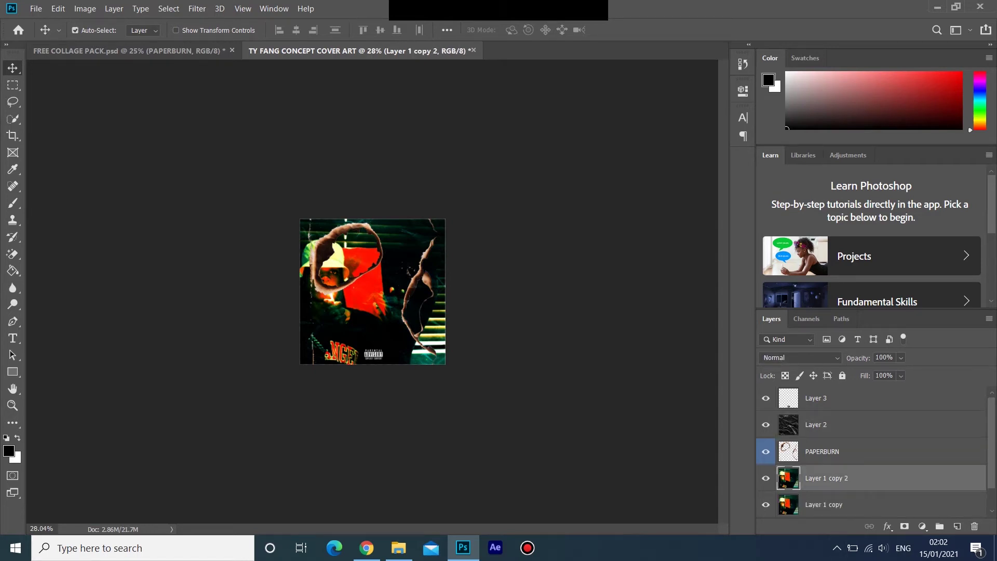
pyautogui.hotkey('ctrl', ']')
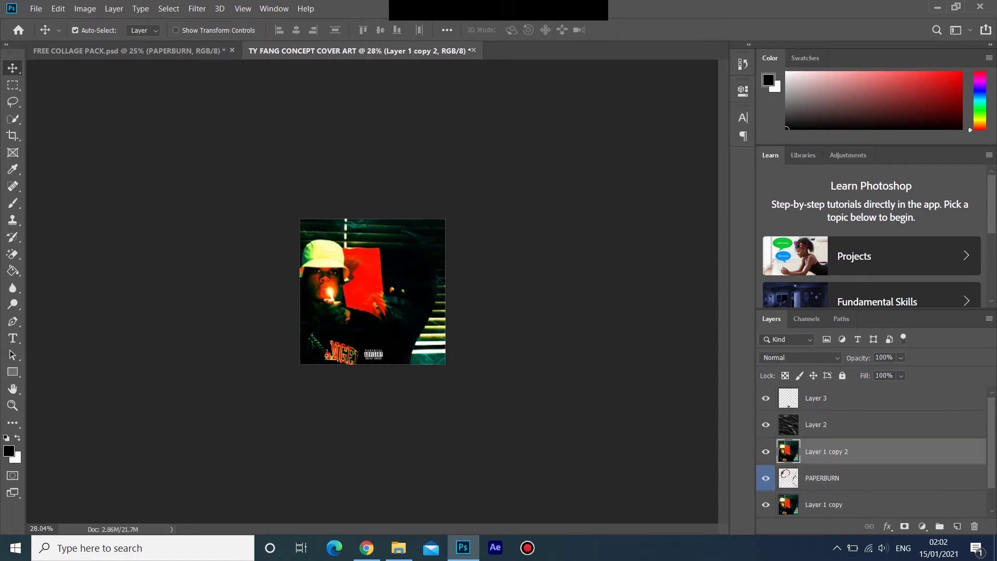
pyautogui.rightClick(813, 451)
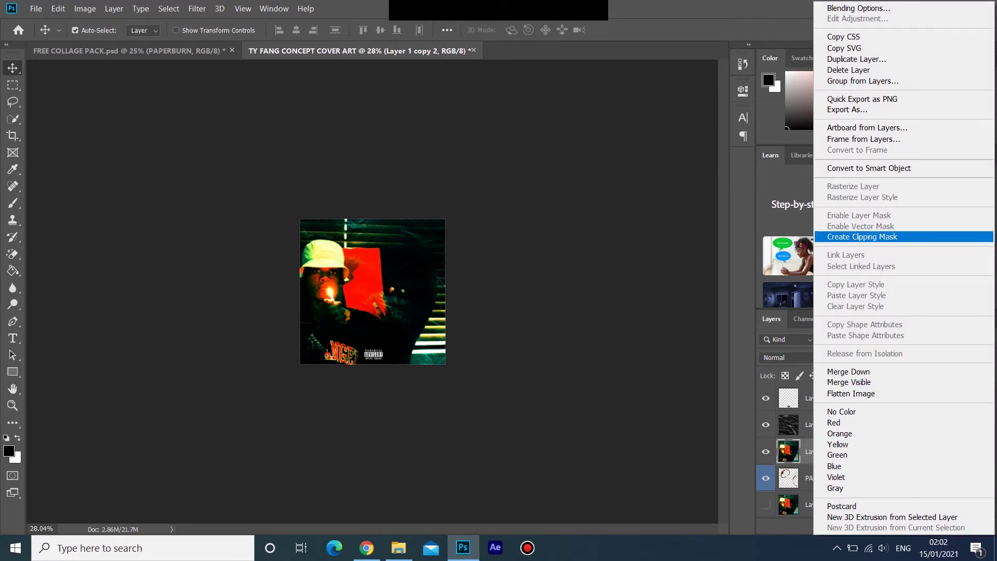
pyautogui.click(857, 236)
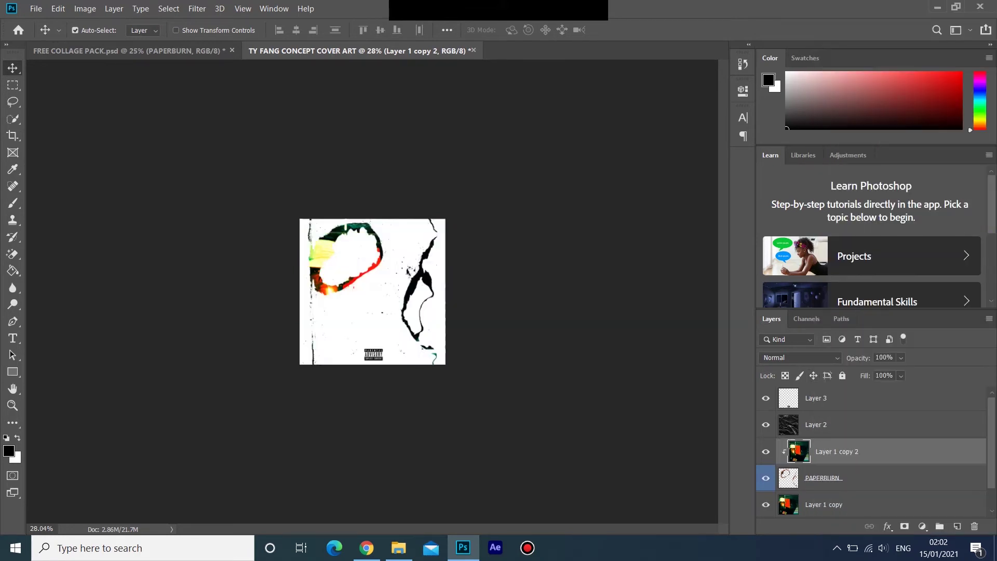
pyautogui.hotkey('ctrl', 'z')
pyautogui.hotkey('ctrl', 'z')
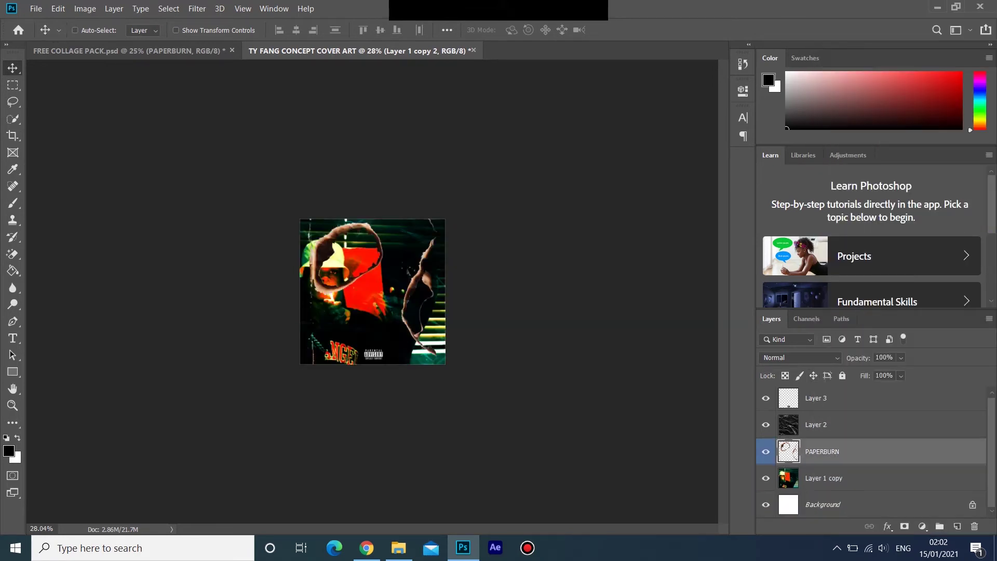
pyautogui.hotkey('ctrl', 'z')
pyautogui.hotkey('ctrl', 'z')
pyautogui.hotkey('ctrl', 'z')
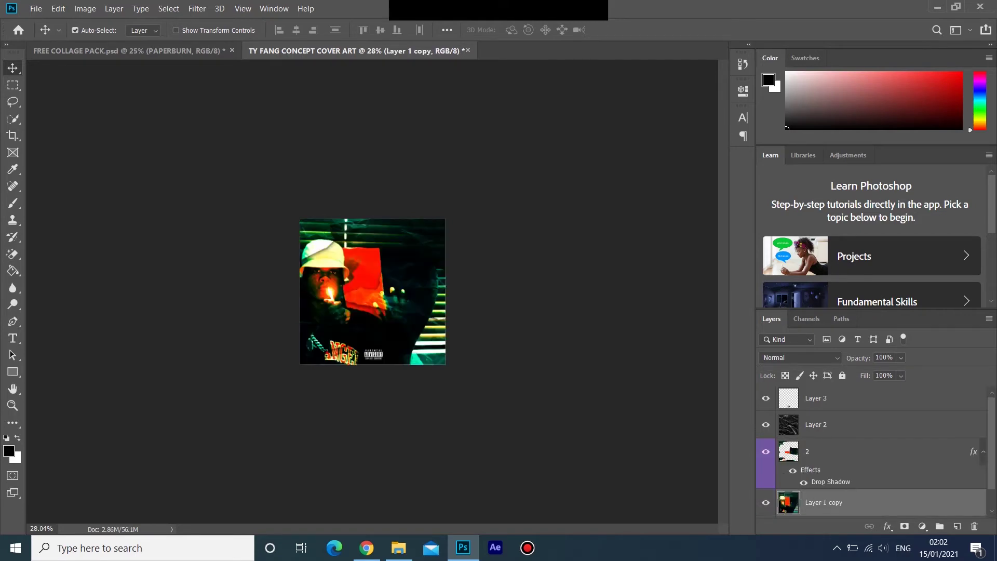
# - Hide the LIGHTING layer and GUNNA copy figure, briefly toggling the BACKGROUND layer
pyautogui.scroll(5, 372, 291)
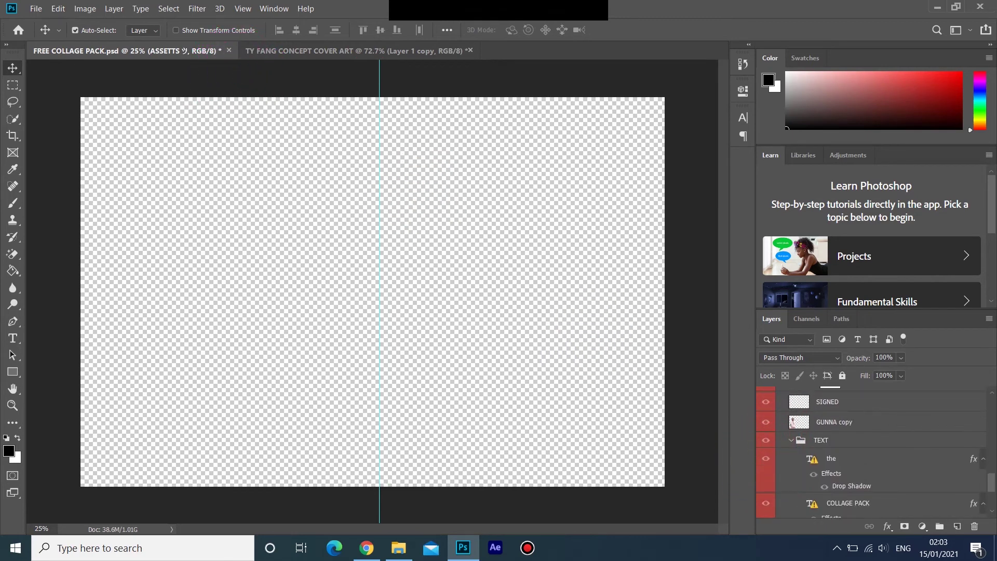
pyautogui.scroll(-2, 797, 450)
pyautogui.scroll(3, 797, 446)
pyautogui.scroll(1, 797, 447)
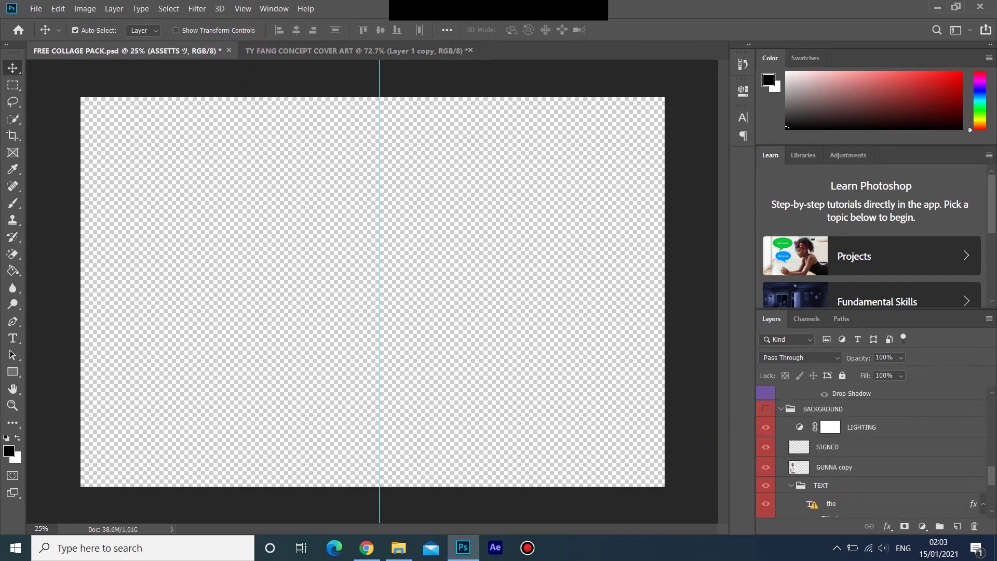
pyautogui.click(766, 427)
pyautogui.click(766, 467)
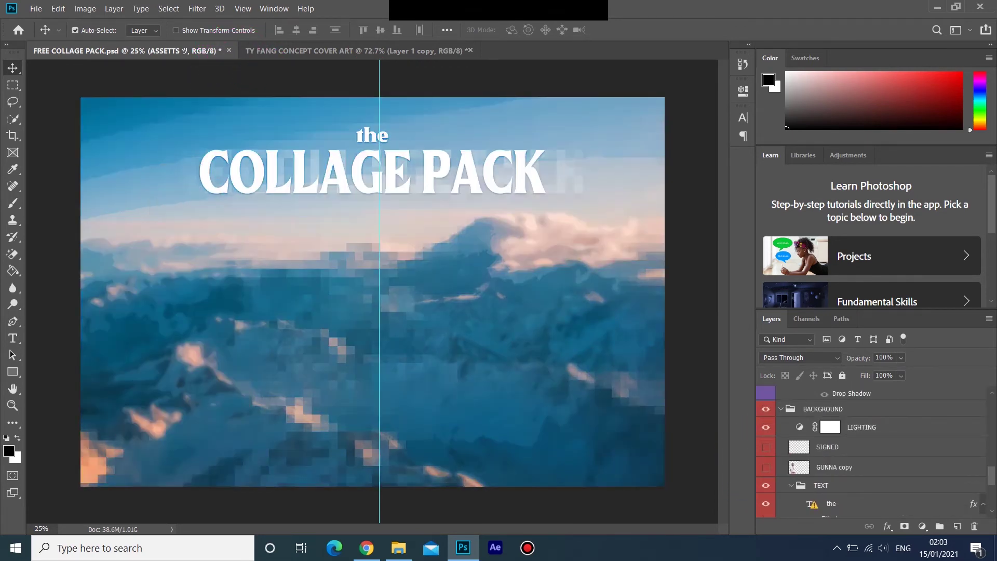
pyautogui.scroll(-3, 766, 457)
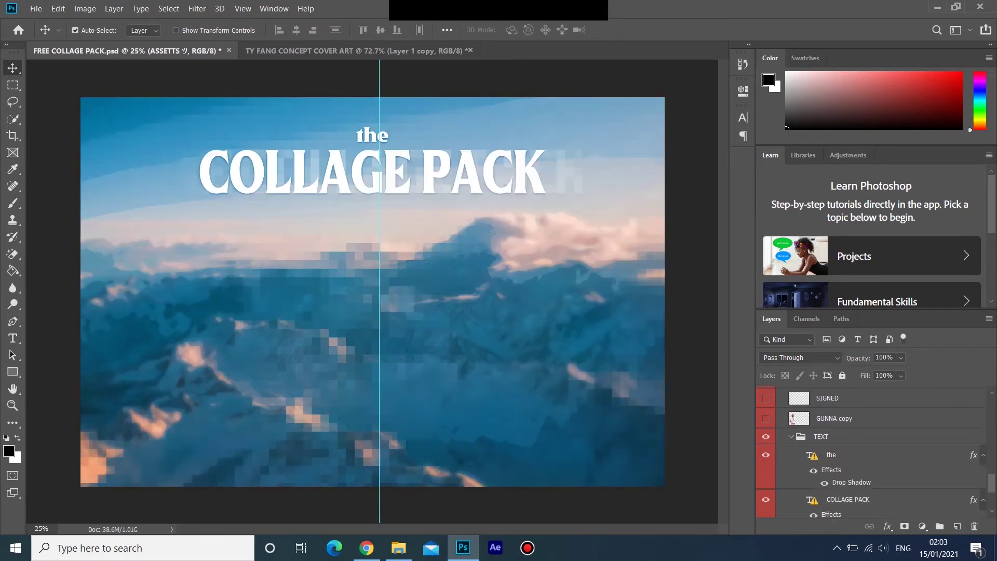
pyautogui.scroll(-3, 797, 446)
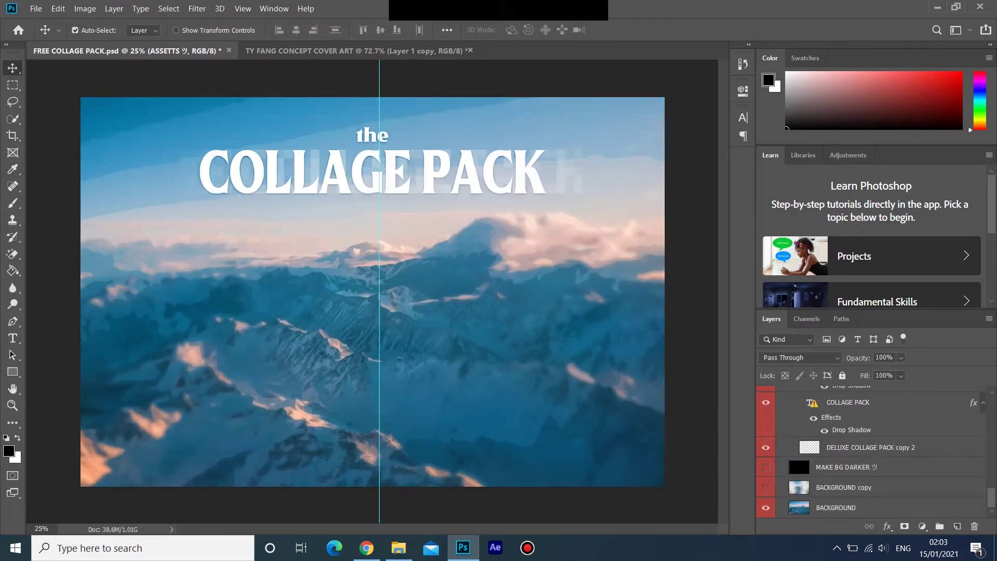
pyautogui.click(766, 507)
pyautogui.scroll(5, 796, 446)
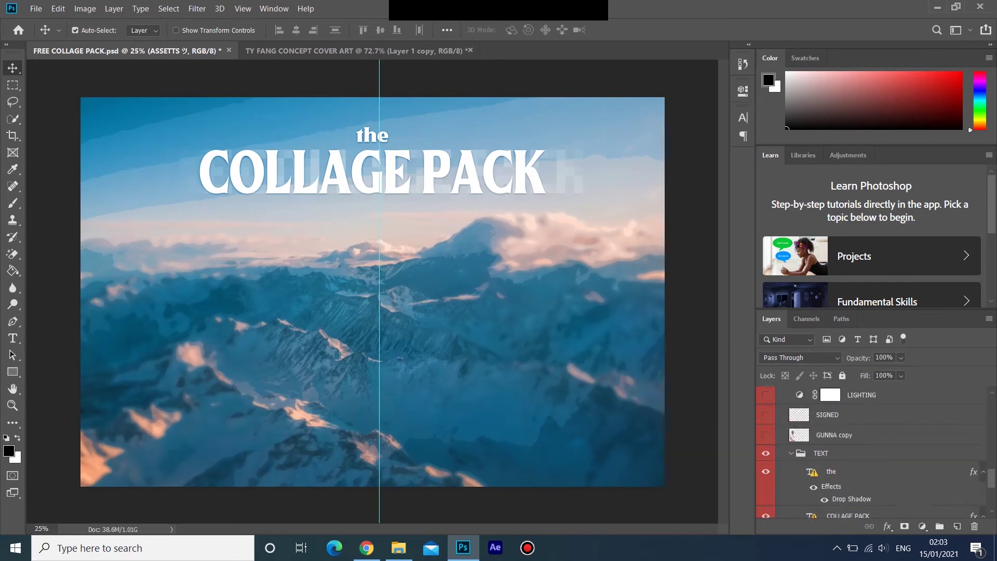
pyautogui.scroll(5, 796, 447)
pyautogui.scroll(5, 797, 447)
pyautogui.scroll(5, 797, 447)
# - Expand the PAPER RIPS group and its PAPER EDGES subgroup
pyautogui.click(831, 410)
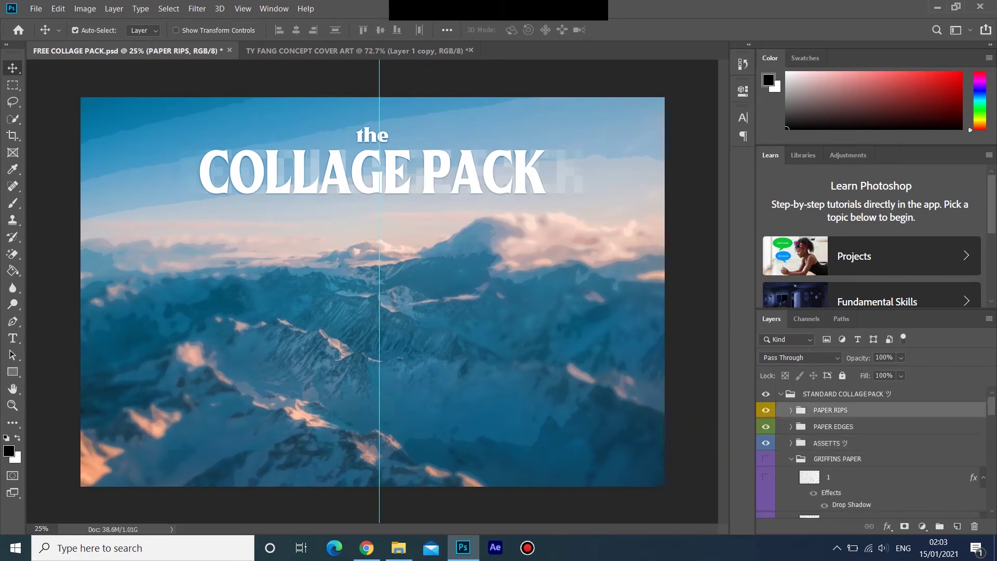
pyautogui.click(791, 410)
pyautogui.scroll(-3, 831, 446)
pyautogui.click(791, 425)
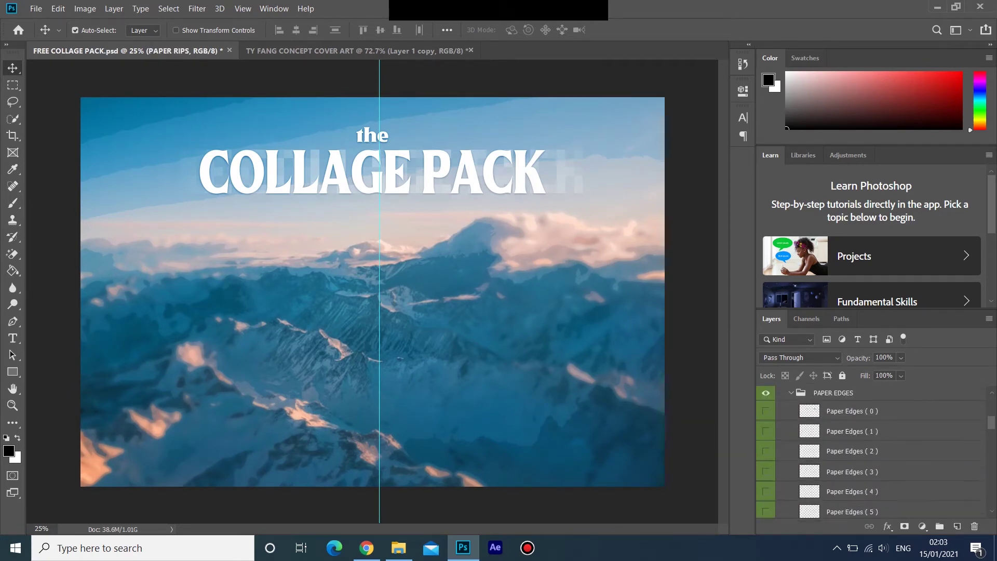
pyautogui.scroll(-2, 852, 447)
# - Hide Paper Edges (3) and show torn strips (4), (5) and the large white torn sheet
pyautogui.click(851, 407)
pyautogui.click(766, 407)
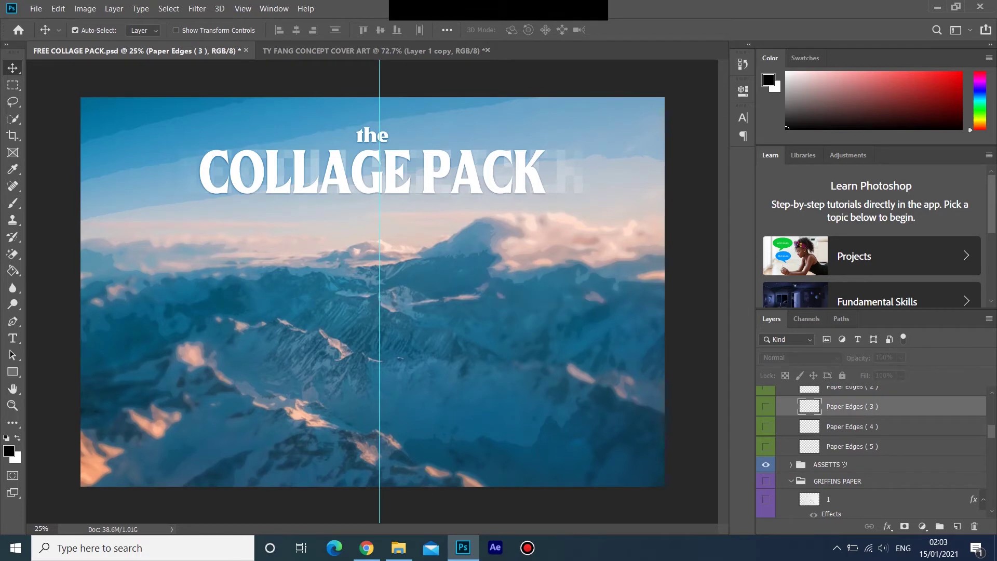
pyautogui.click(766, 426)
pyautogui.click(765, 446)
pyautogui.scroll(-3, 765, 447)
pyautogui.click(766, 418)
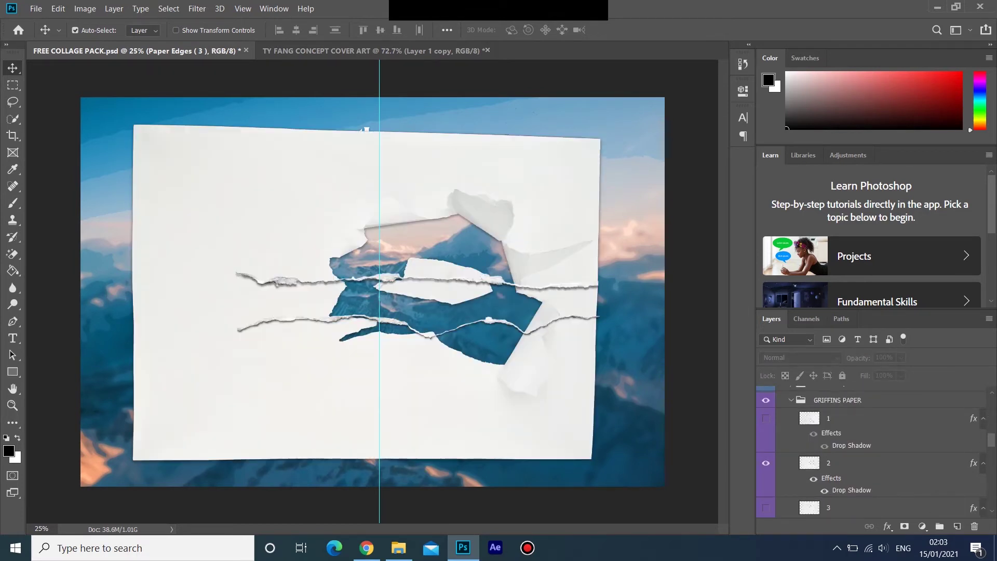
# - Hide the DELUXE COLLAGE PACK copy 2 layer and the GRIFFINS PAPER group
pyautogui.scroll(-3, 873, 452)
pyautogui.scroll(-3, 872, 452)
pyautogui.scroll(-3, 873, 452)
pyautogui.scroll(2, 872, 452)
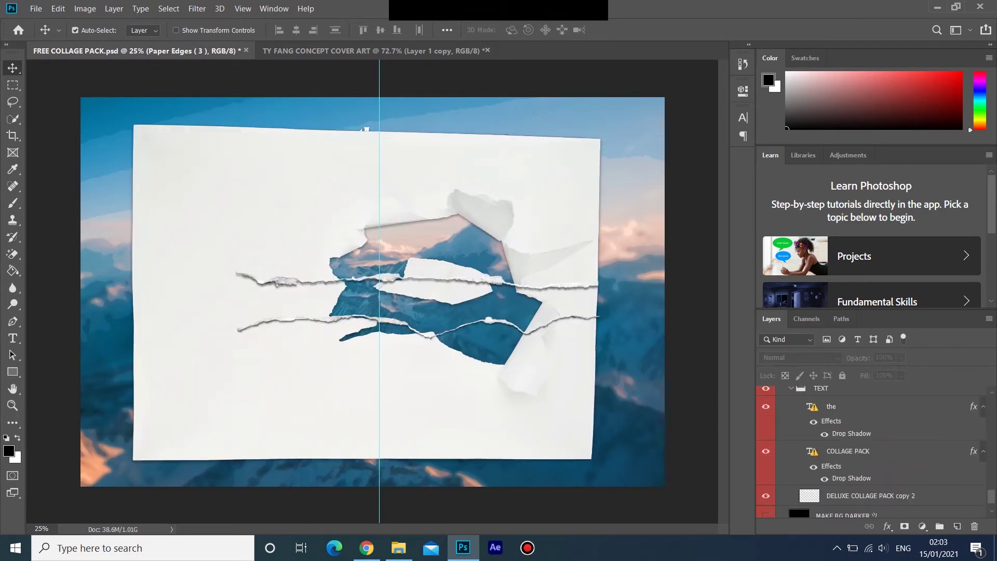
pyautogui.click(766, 479)
pyautogui.scroll(2, 873, 451)
pyautogui.scroll(2, 872, 452)
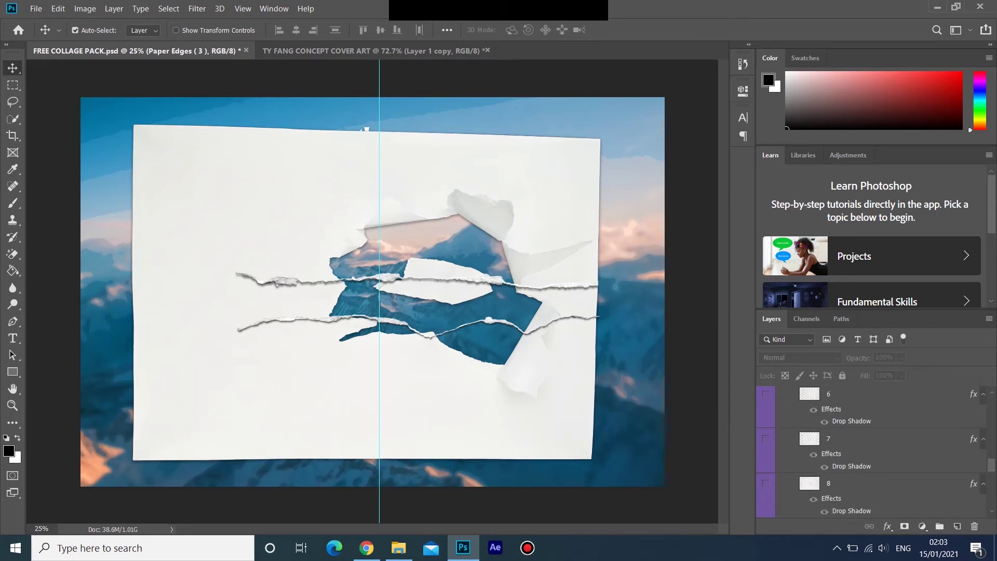
pyautogui.scroll(2, 873, 452)
pyautogui.scroll(2, 873, 452)
pyautogui.click(791, 444)
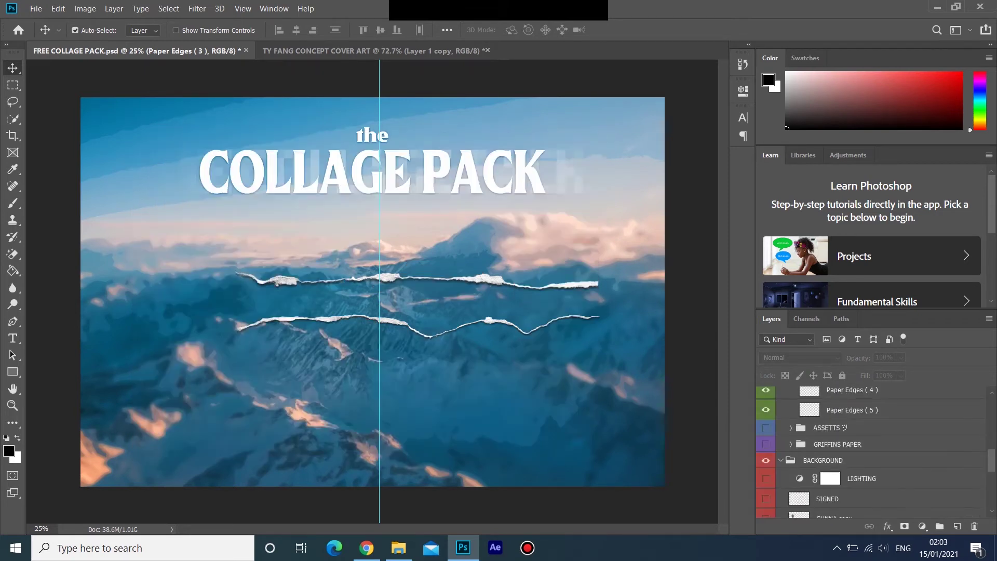
pyautogui.scroll(2, 872, 452)
pyautogui.scroll(3, 872, 452)
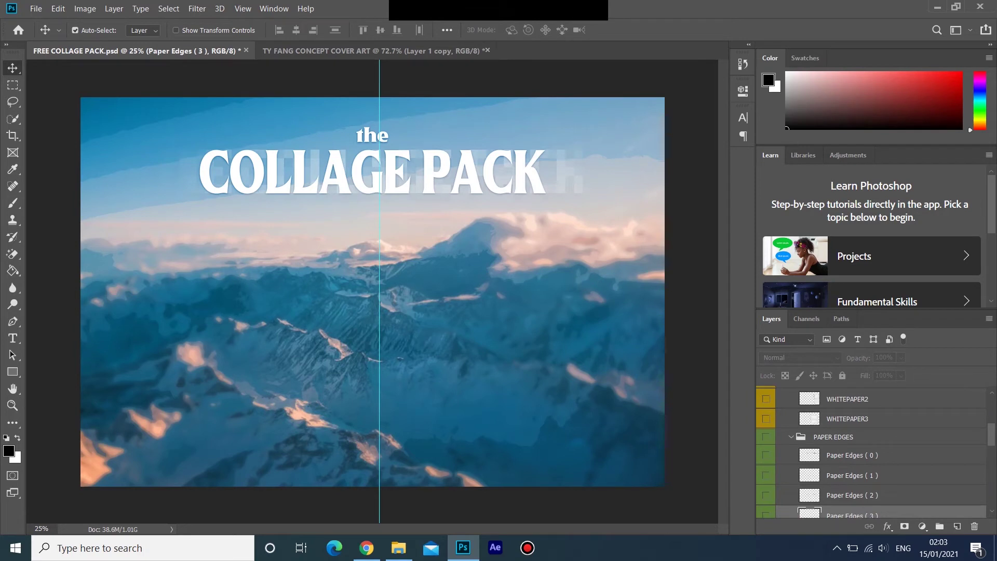
# - Collapse PAPER RIPS and STANDARD COLLAGE PACK, hide 'COLLAGE PACK' and 'the', and return to the TY FANG cover
pyautogui.click(842, 437)
pyautogui.scroll(2, 873, 452)
pyautogui.scroll(2, 873, 452)
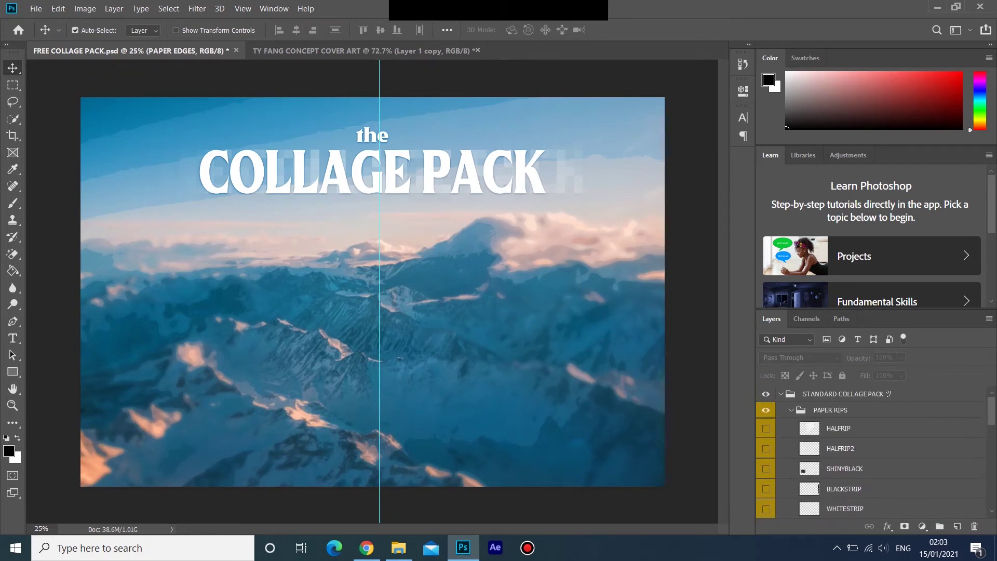
pyautogui.click(791, 410)
pyautogui.click(781, 394)
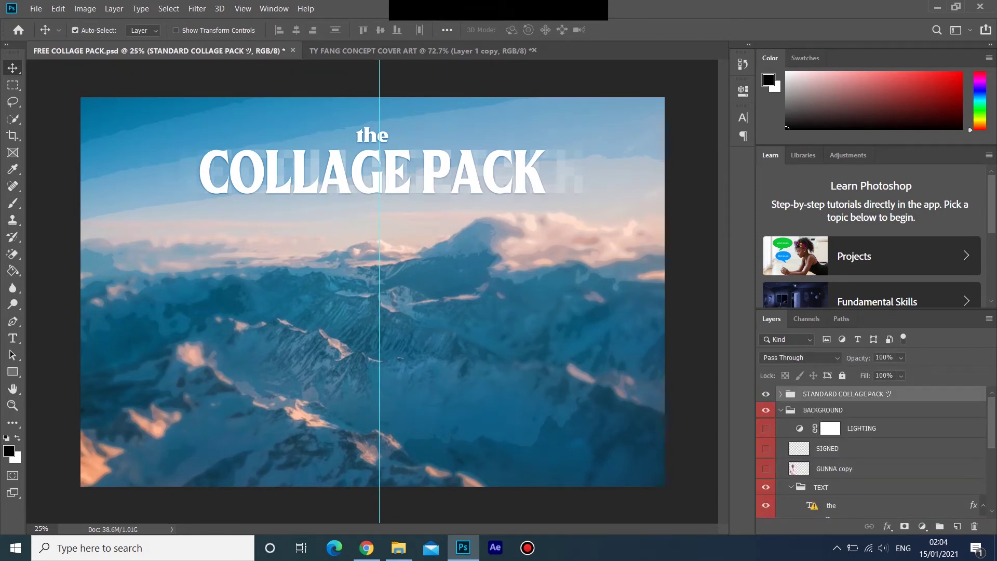
pyautogui.scroll(-3, 796, 447)
pyautogui.click(765, 435)
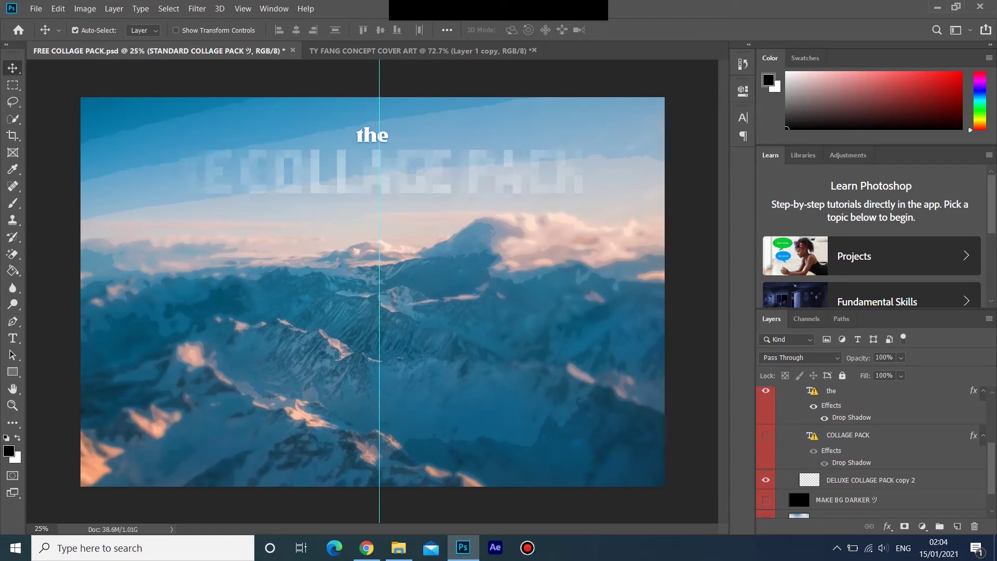
pyautogui.click(765, 391)
pyautogui.scroll(3, 797, 463)
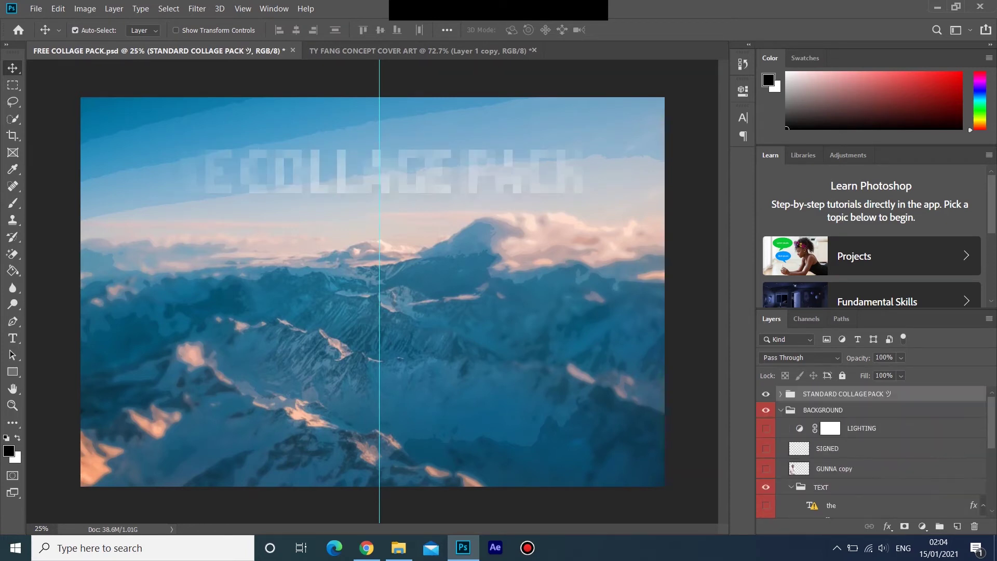
pyautogui.hotkey('ctrl', 'Tab')
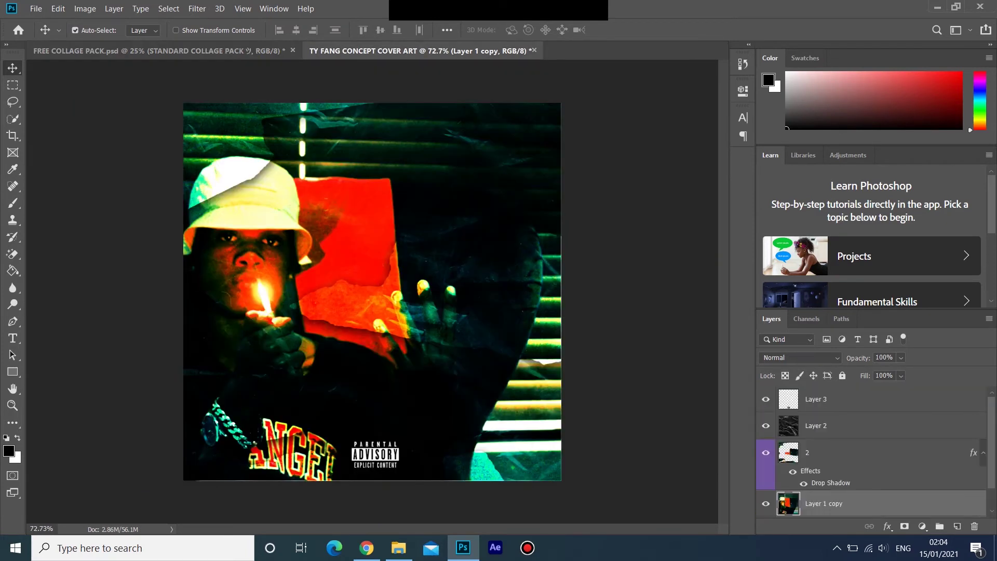
# - Open the DaFont website in a new Chrome tab and search it for PAPER CUT OUT fonts
pyautogui.click(367, 548)
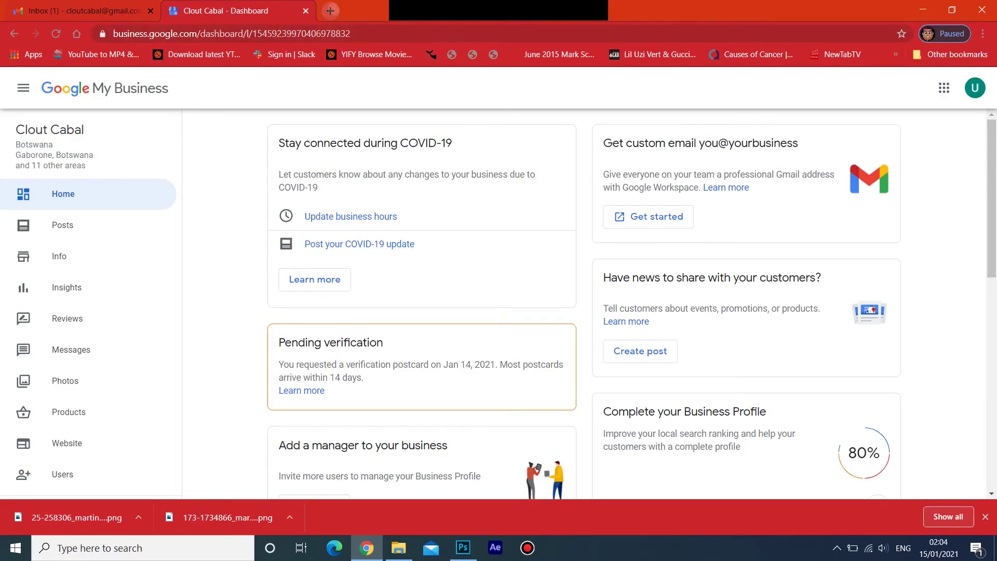
pyautogui.hotkey('ctrl', 't')
pyautogui.write('DAFO')
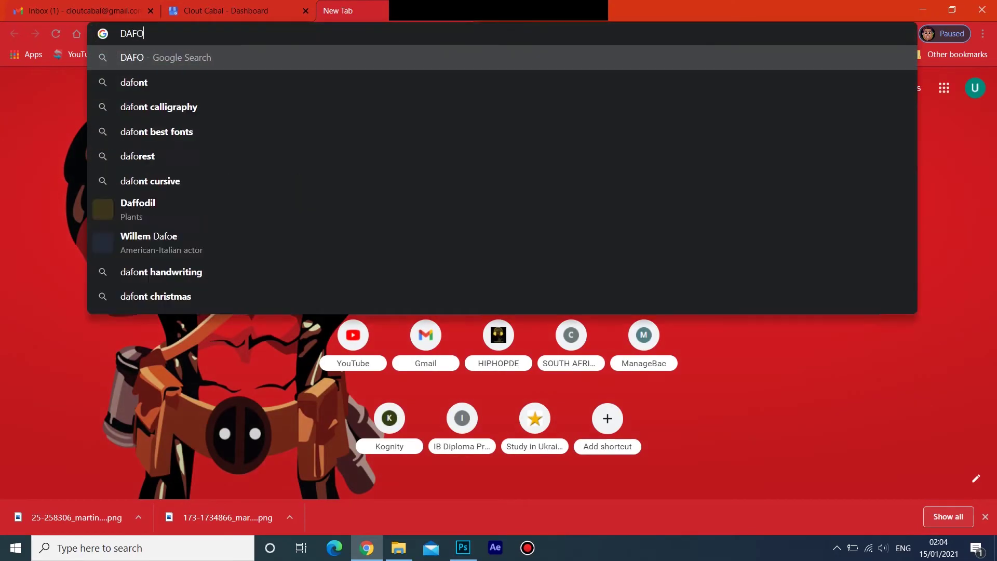
pyautogui.write('NT')
pyautogui.press('Return')
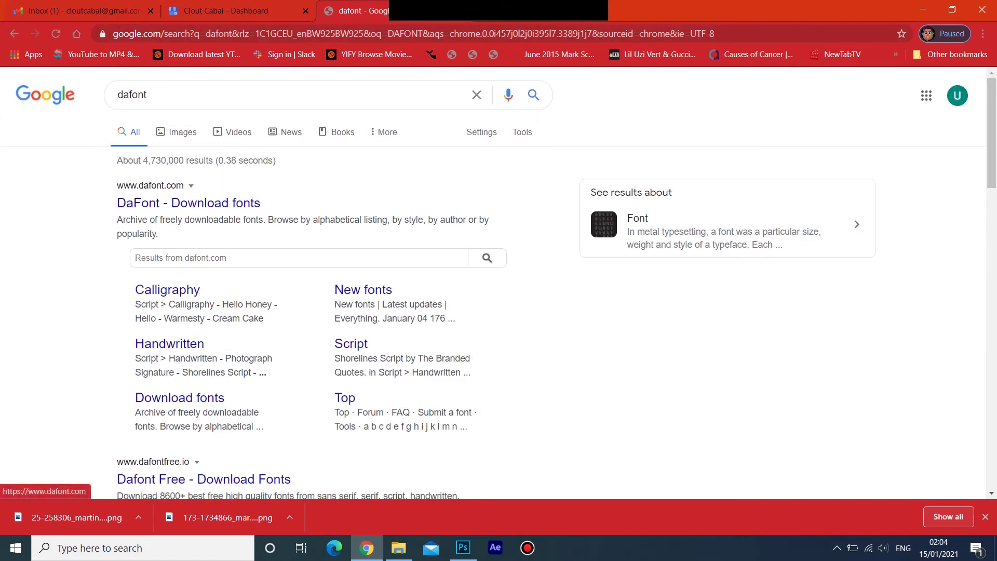
pyautogui.click(188, 203)
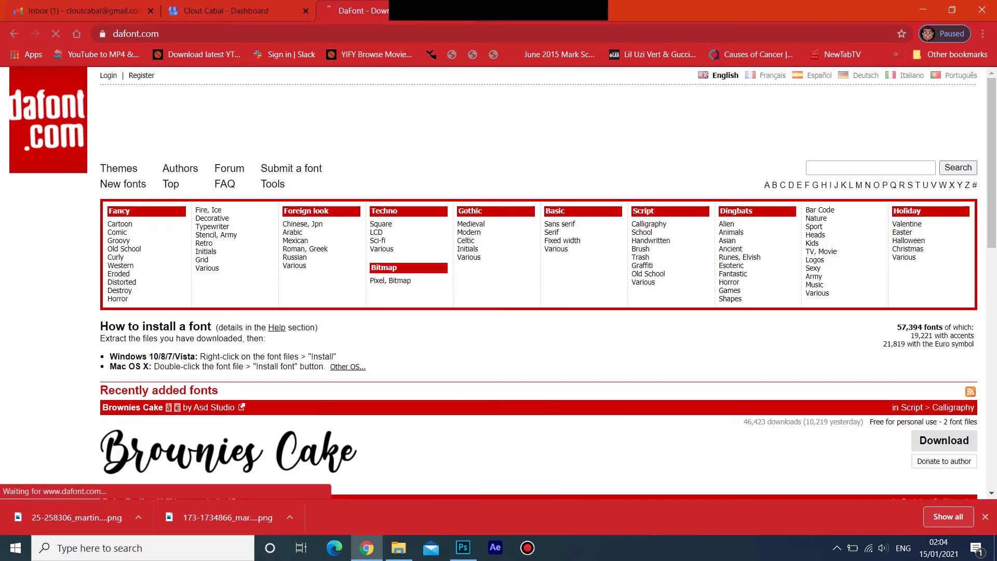
pyautogui.write('F')
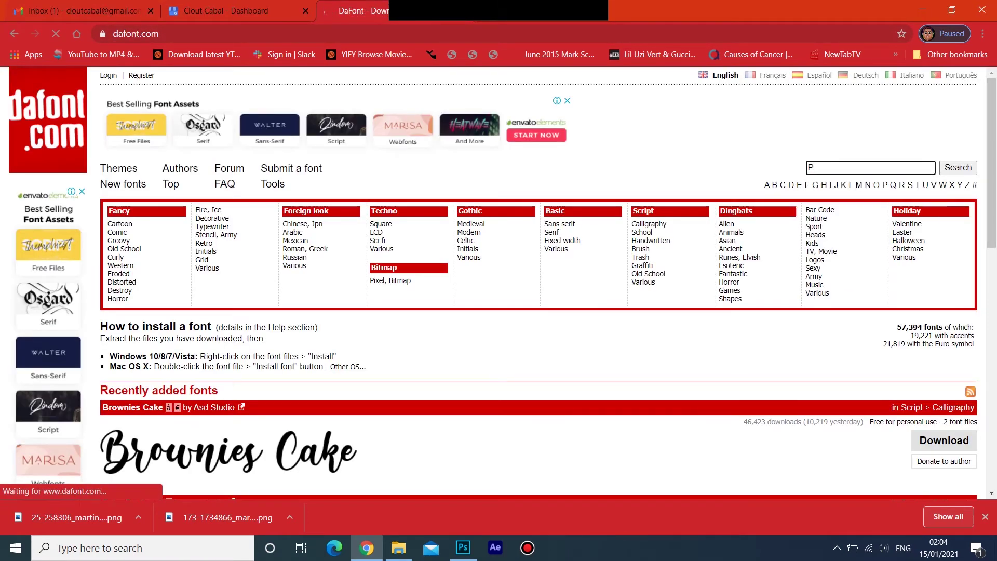
pyautogui.write(' CUT OUT')
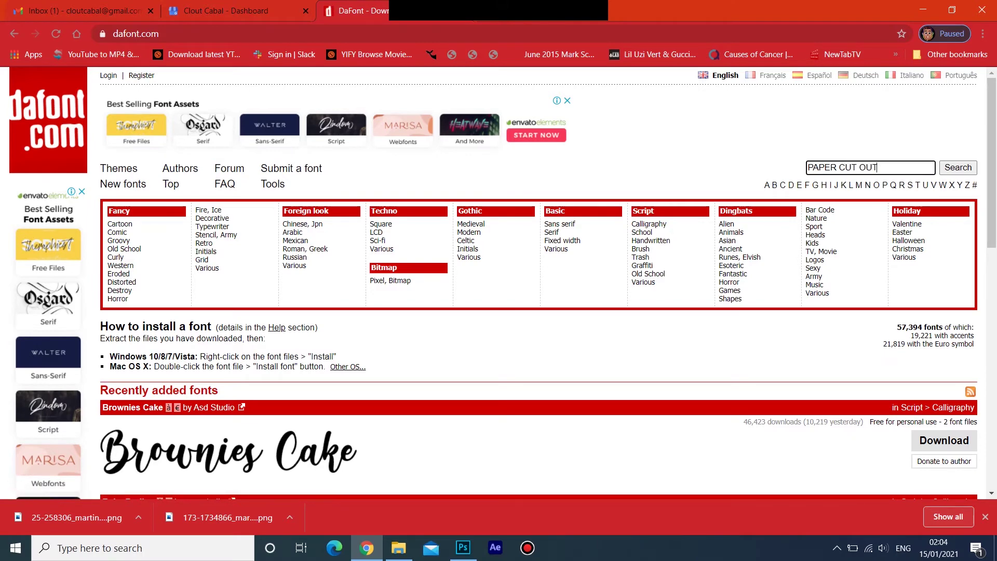
pyautogui.press('Return')
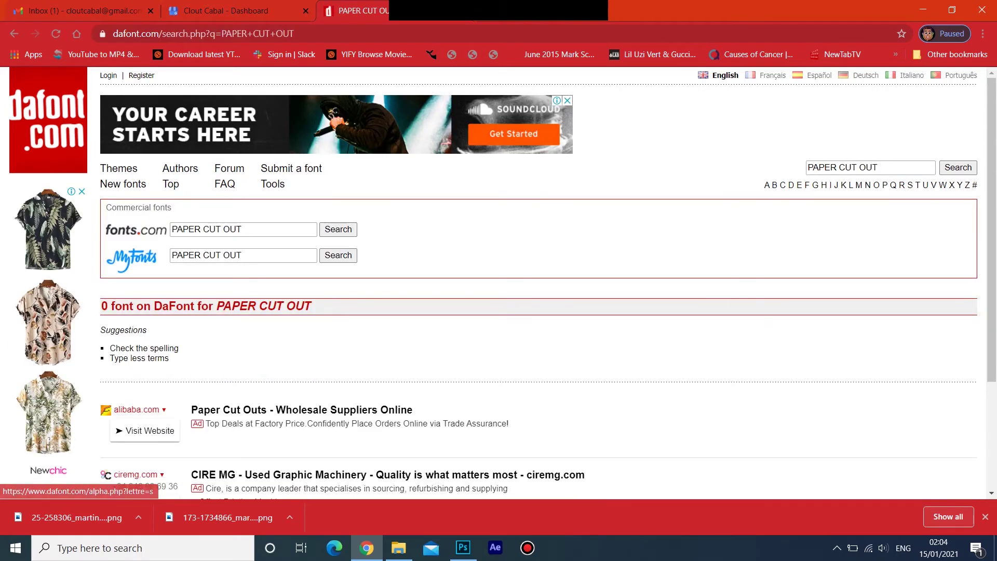
# - Google 'paper cut out font' and open 1001fonts' 78 Free Cut-out Fonts page
pyautogui.click(894, 168)
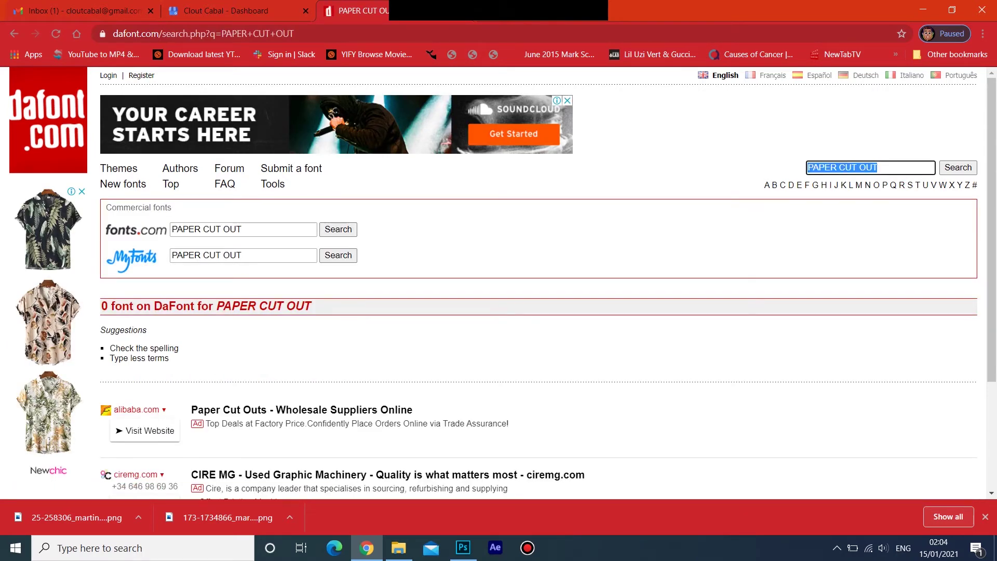
pyautogui.hotkey('ctrl', 't')
pyautogui.write('PAPER CUT OUT')
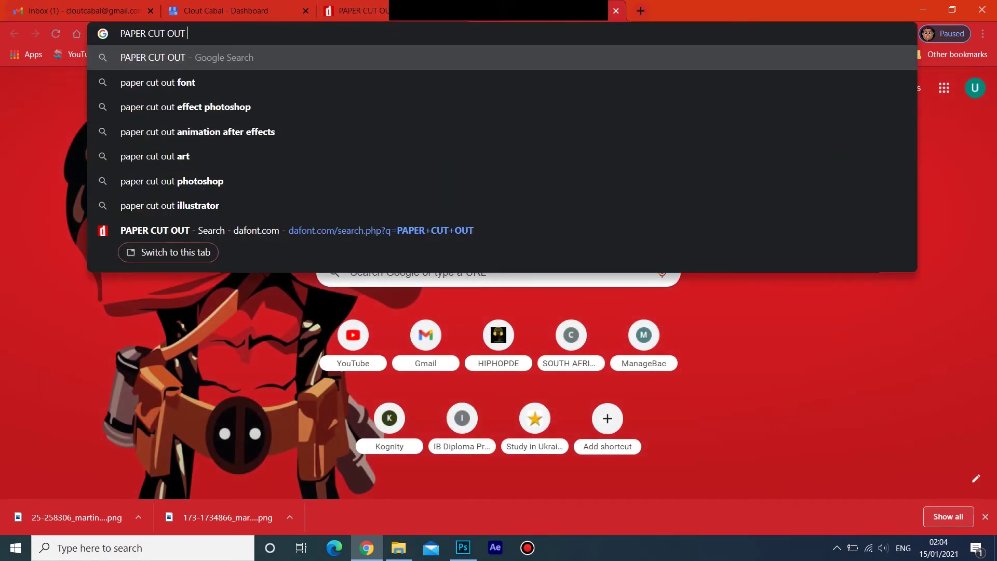
pyautogui.press('Down')
pyautogui.press('Return')
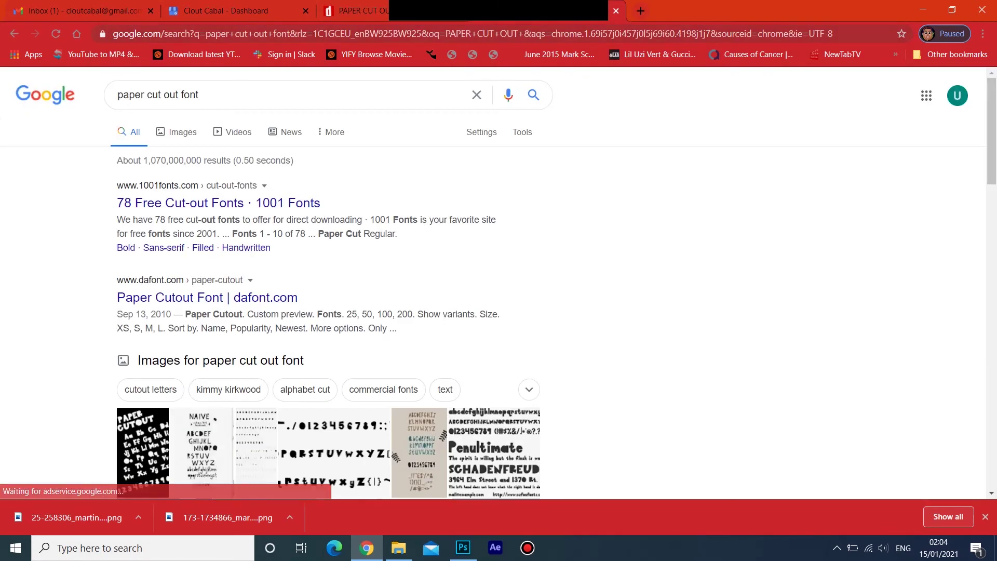
pyautogui.click(218, 203)
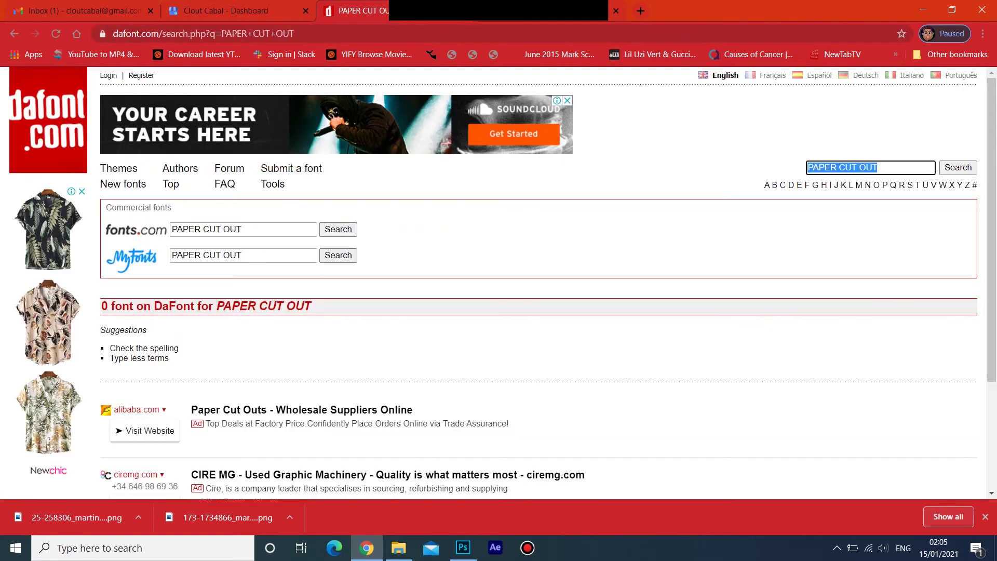
pyautogui.click(118, 168)
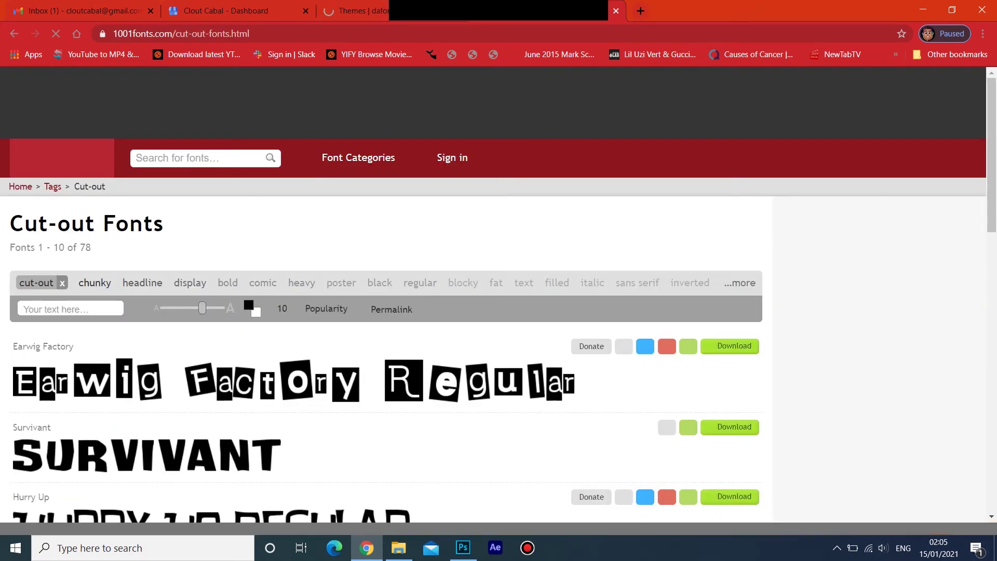
# - Download the HVD Rowdy and Ransom fonts
pyautogui.scroll(-5, 260, 420)
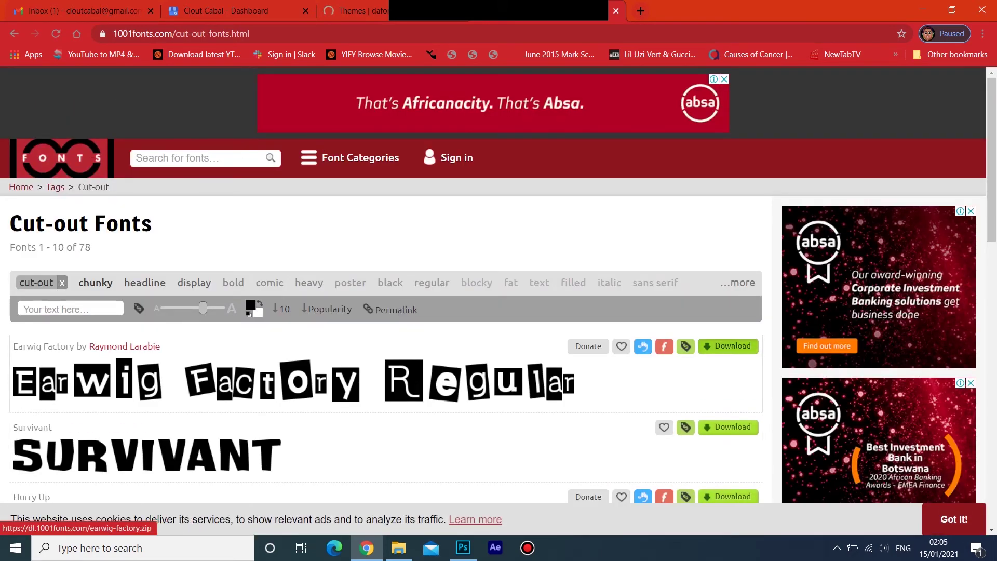
pyautogui.scroll(-4, 384, 301)
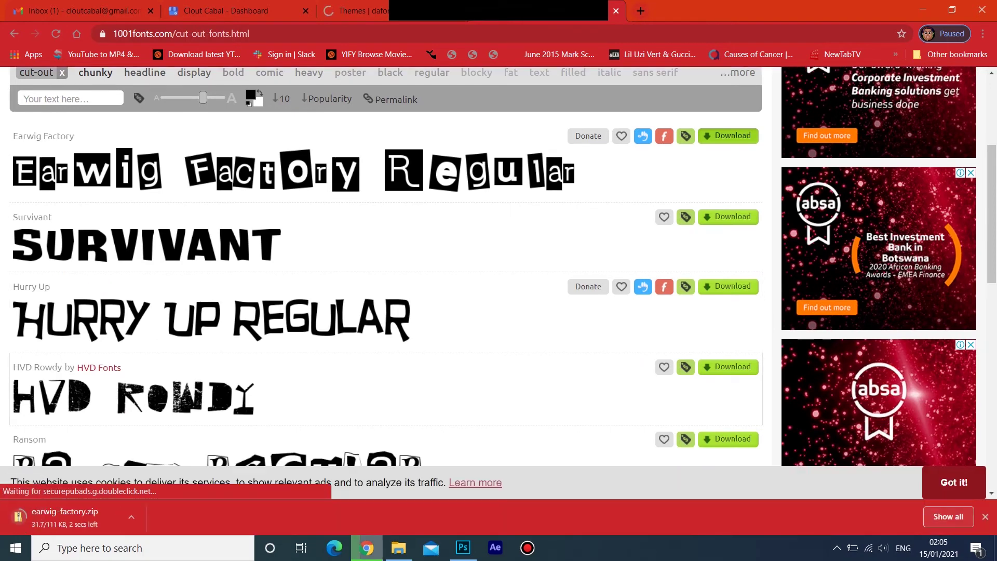
pyautogui.scroll(-2, 385, 301)
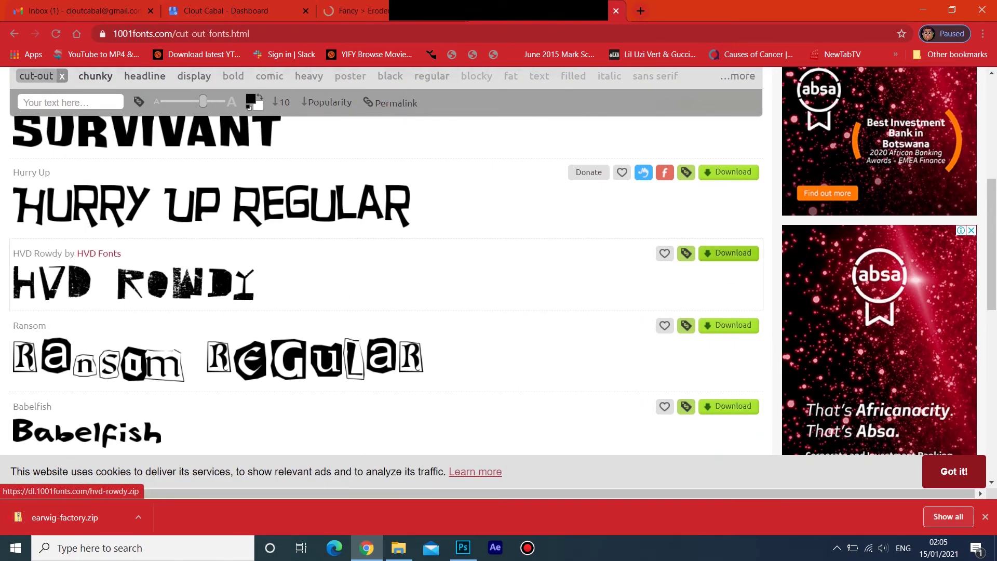
pyautogui.click(729, 253)
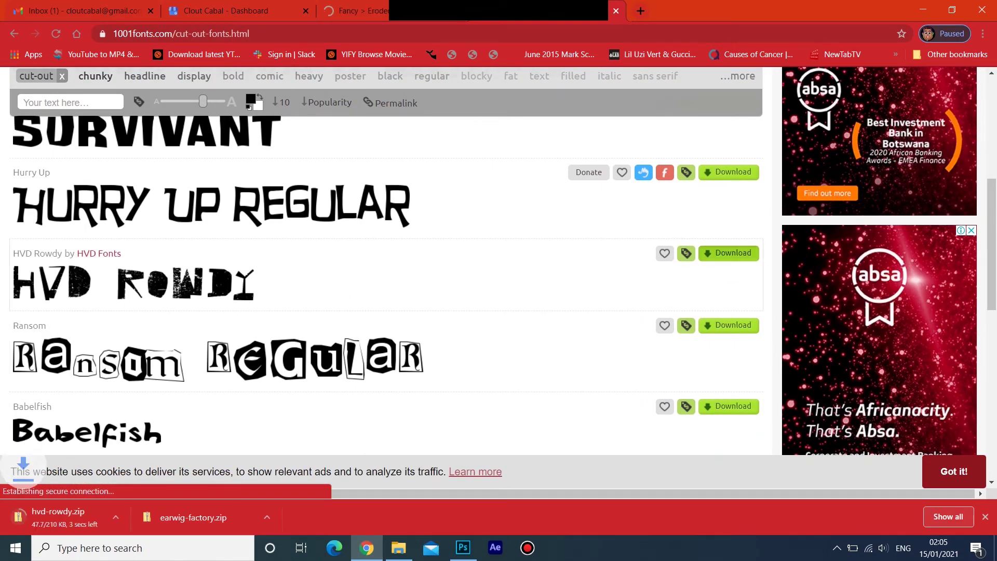
pyautogui.click(729, 325)
pyautogui.scroll(-3, 729, 325)
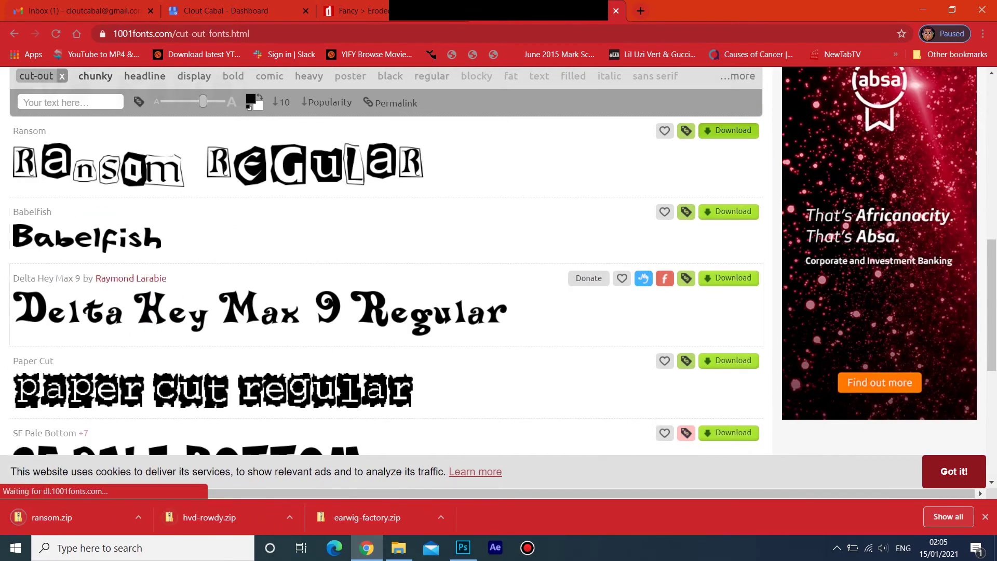
pyautogui.scroll(-4, 729, 211)
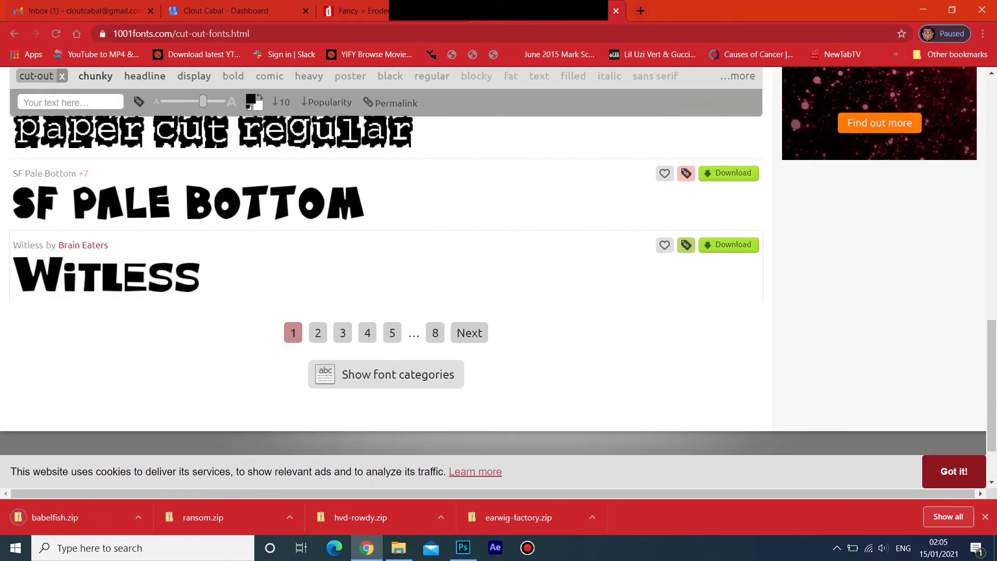
pyautogui.scroll(5, 498, 296)
pyautogui.scroll(1, 499, 296)
pyautogui.scroll(6, 499, 296)
pyautogui.scroll(4, 499, 296)
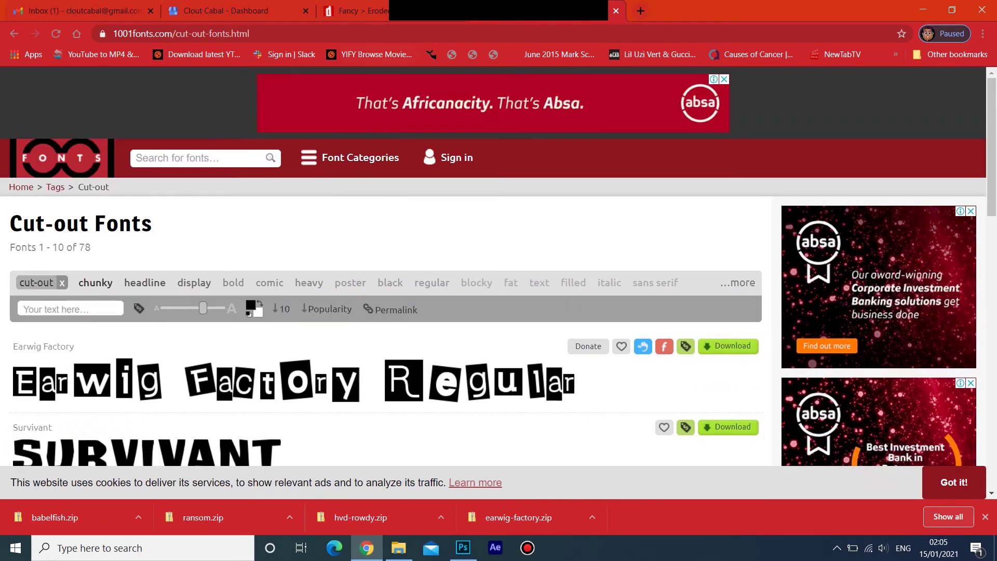
# - Go back to dafont's Eroded fonts and download Crackvetica
pyautogui.click(616, 11)
pyautogui.scroll(-2, 207, 283)
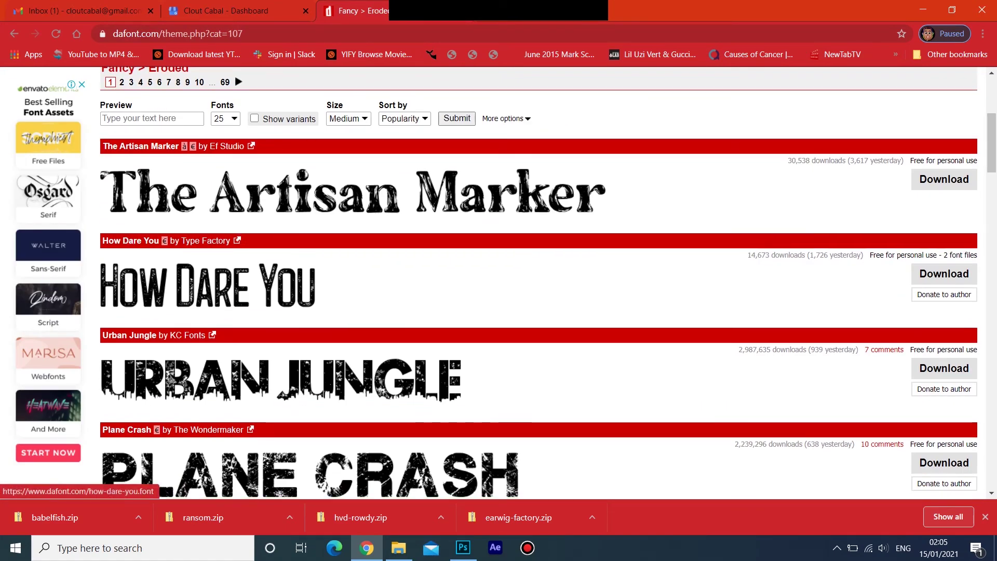
pyautogui.scroll(-5, 208, 283)
pyautogui.scroll(-1, 539, 283)
pyautogui.scroll(-3, 539, 283)
pyautogui.scroll(1, 540, 283)
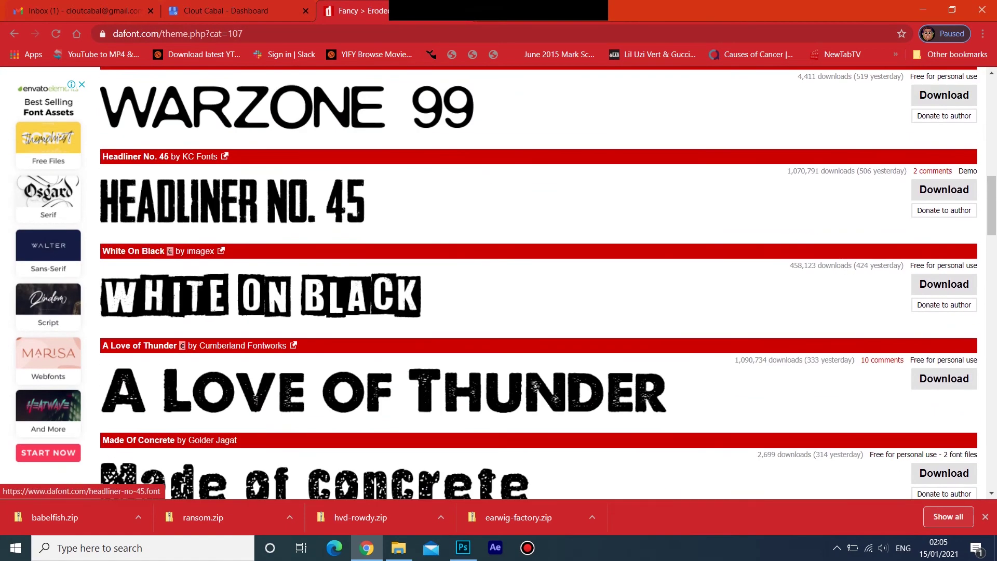
pyautogui.scroll(-7, 539, 283)
pyautogui.scroll(-1, 539, 283)
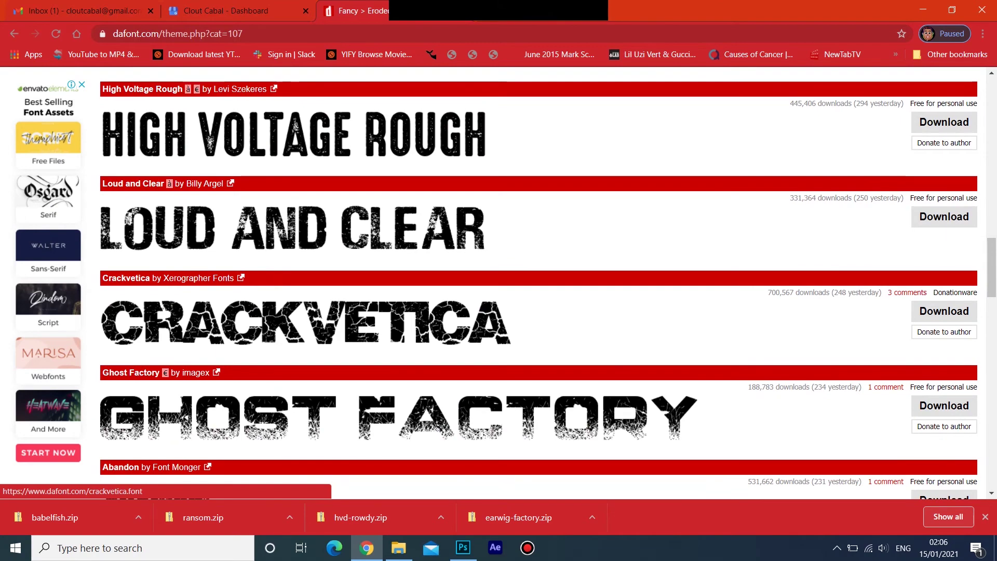
pyautogui.click(945, 311)
# - Download the White On Black and Cut the crap fonts
pyautogui.scroll(4, 944, 312)
pyautogui.scroll(3, 944, 322)
pyautogui.scroll(5, 944, 335)
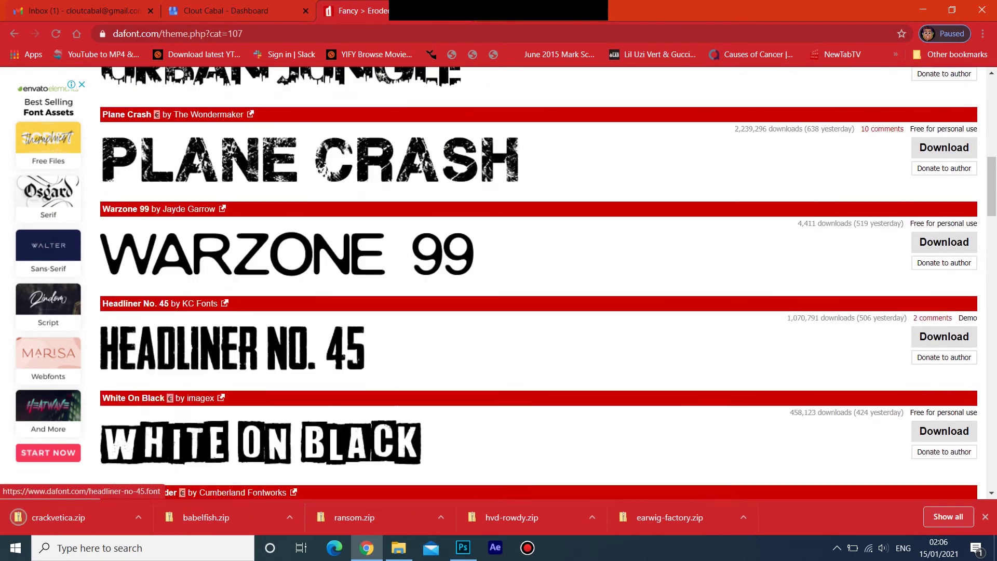
pyautogui.scroll(1, 945, 335)
pyautogui.scroll(-3, 944, 204)
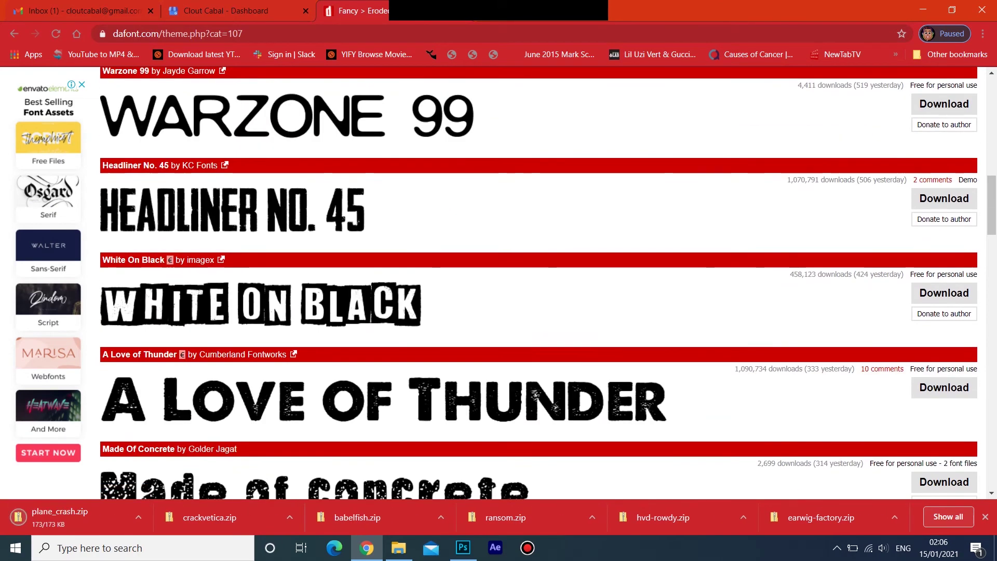
pyautogui.click(944, 292)
pyautogui.scroll(-6, 945, 293)
pyautogui.scroll(-2, 944, 296)
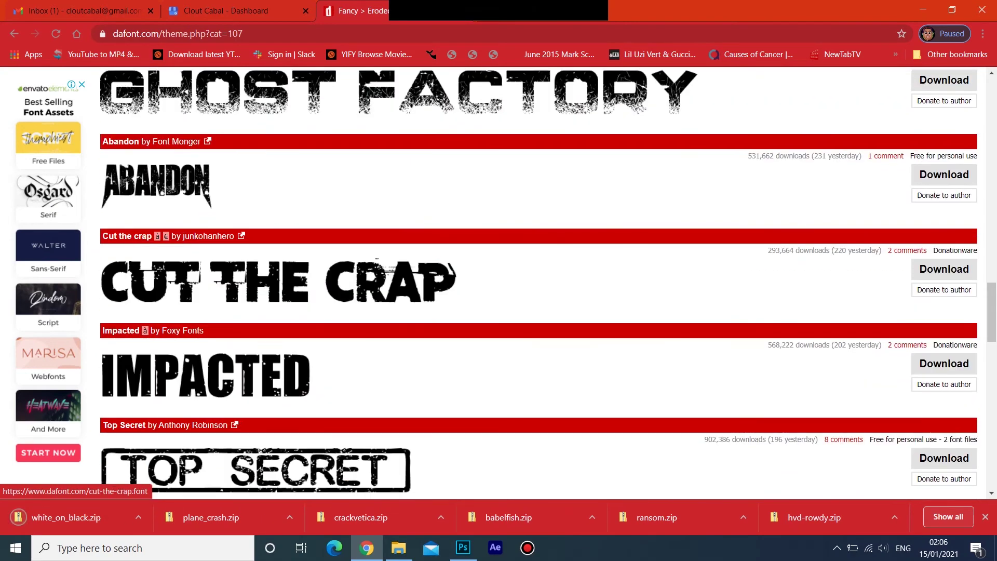
pyautogui.scroll(-1, 945, 300)
pyautogui.click(944, 205)
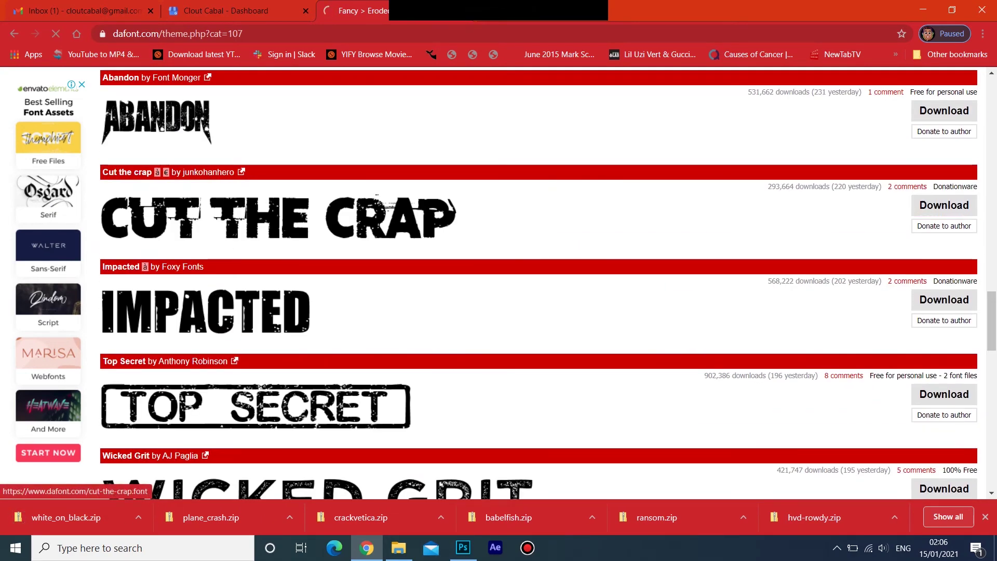
pyautogui.scroll(-8, 945, 205)
pyautogui.scroll(-3, 944, 205)
pyautogui.scroll(-4, 944, 204)
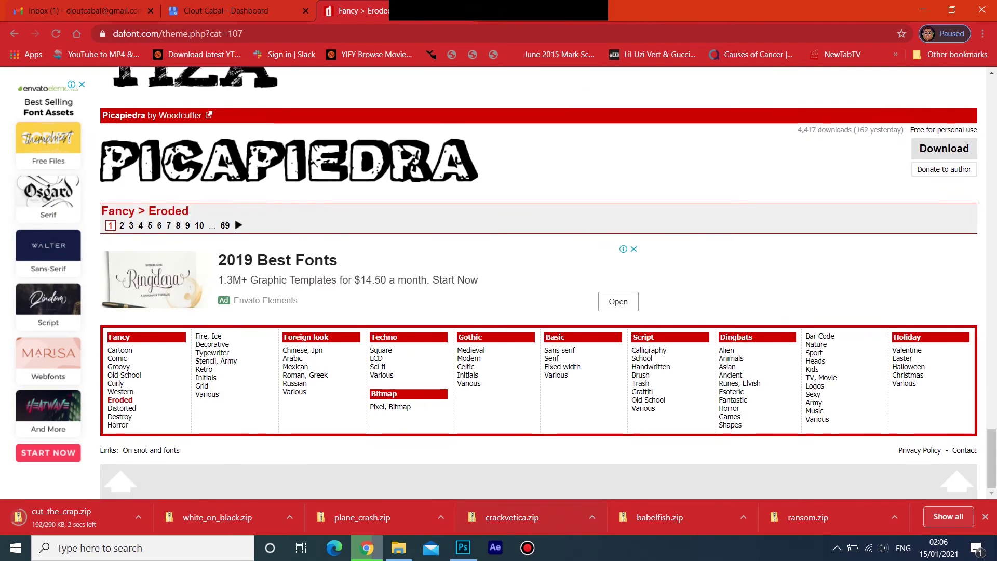
# - Open the Downloads folder in File Explorer to see the font zips
pyautogui.click(398, 548)
pyautogui.scroll(2, 223, 203)
pyautogui.click(229, 187)
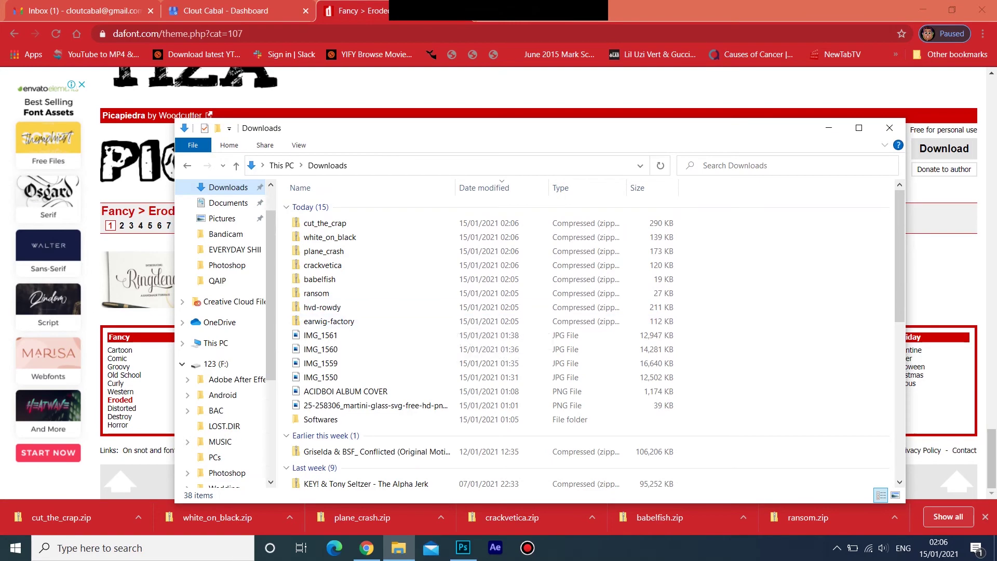
# - Extract earwig-factory.zip, install the Earwig Factory .ttf font, and switch back to Photoshop
pyautogui.hotkey('alt', 'Tab')
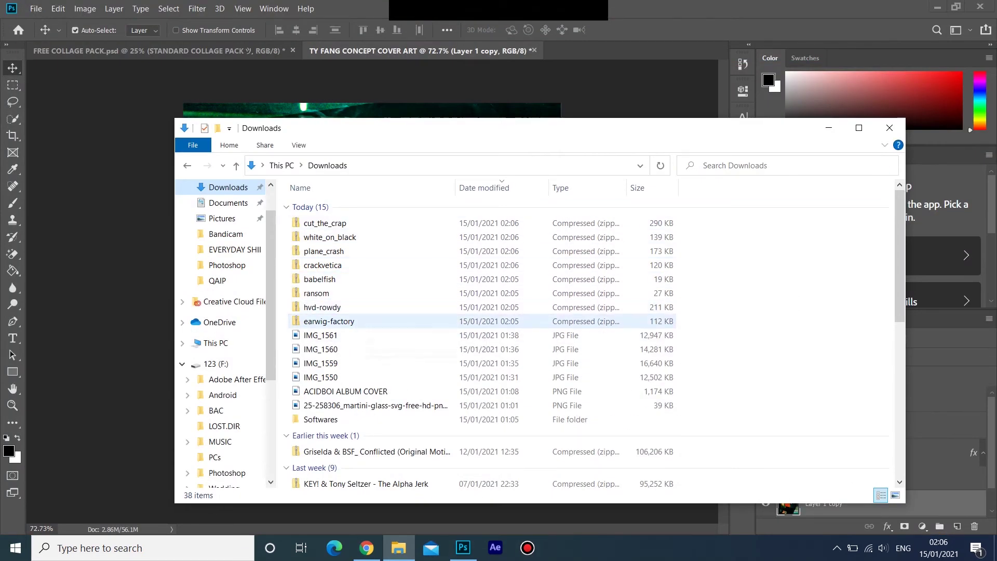
pyautogui.click(360, 321)
pyautogui.rightClick(362, 319)
pyautogui.click(404, 94)
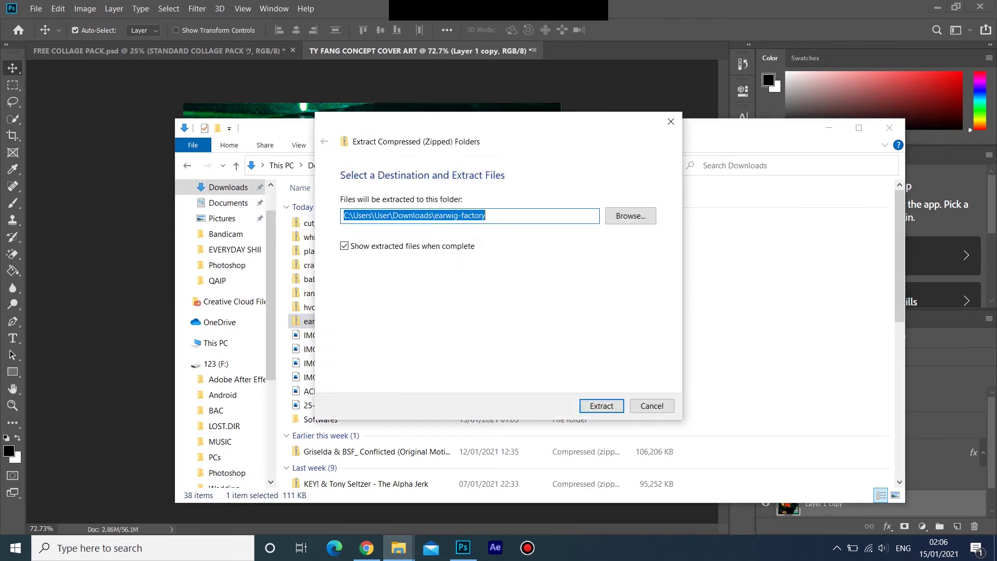
pyautogui.press('Return')
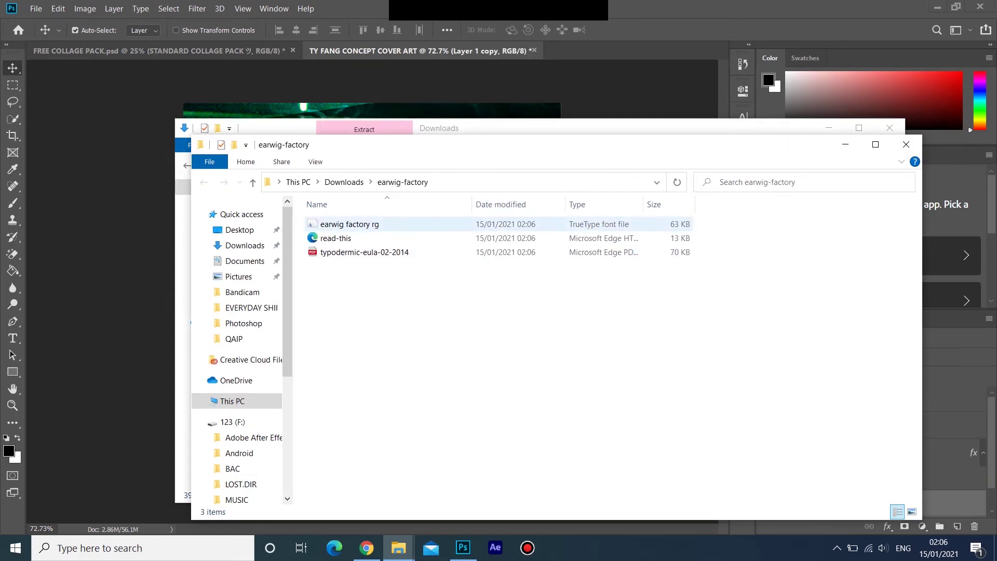
pyautogui.press('Return')
pyautogui.click(90, 67)
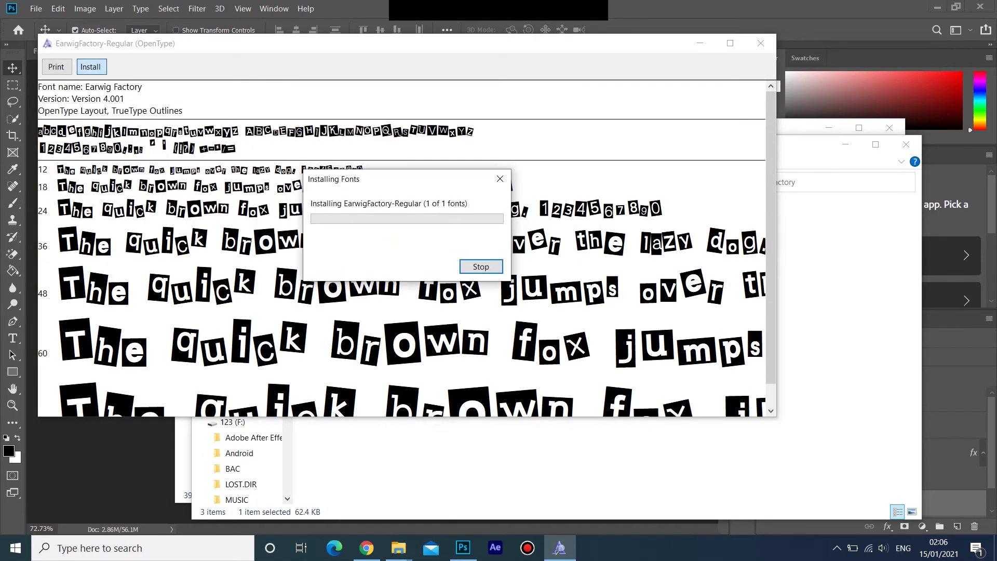
pyautogui.click(761, 43)
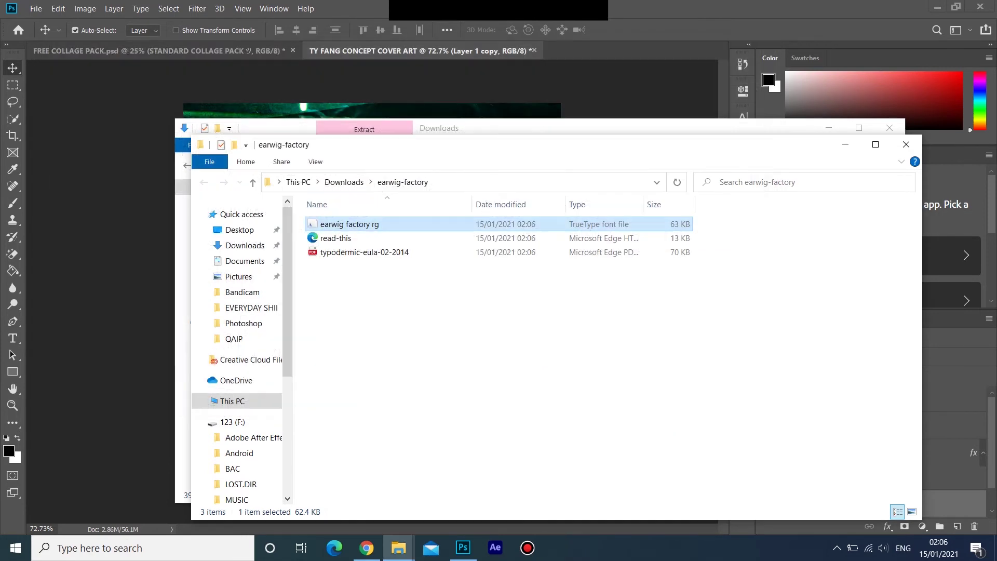
pyautogui.hotkey('alt', 'Tab')
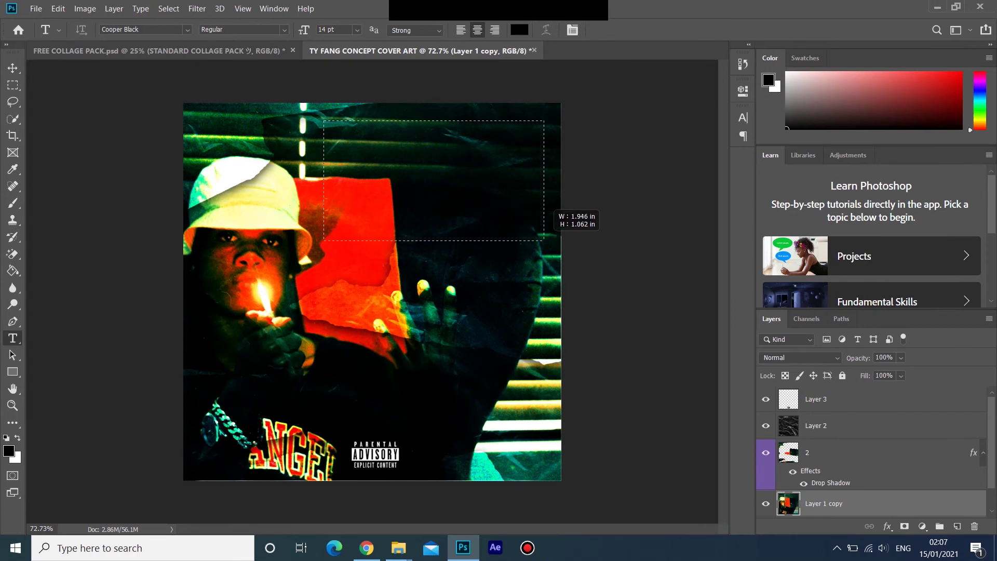
# - Draw a text box over the cover's upper right and set its colour to light grey d8d8d8
pyautogui.moveTo(544, 240); pyautogui.dragTo(544, 233)
pyautogui.press('BackSpace')
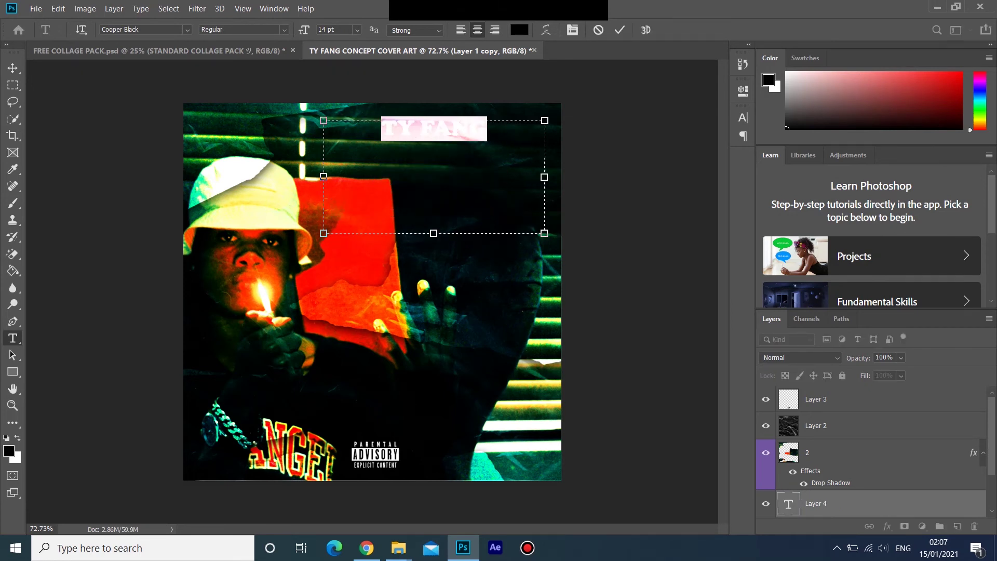
pyautogui.click(519, 30)
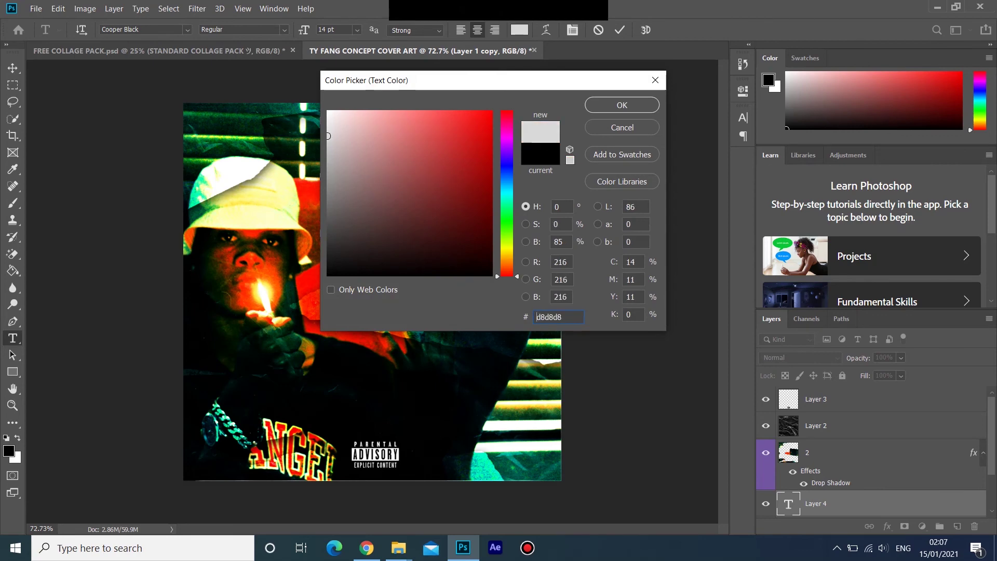
pyautogui.press('Return')
# - Set TY FANG in Earwig Factory at 53 pt, stretch the box to show FANG, and commit
pyautogui.click(187, 30)
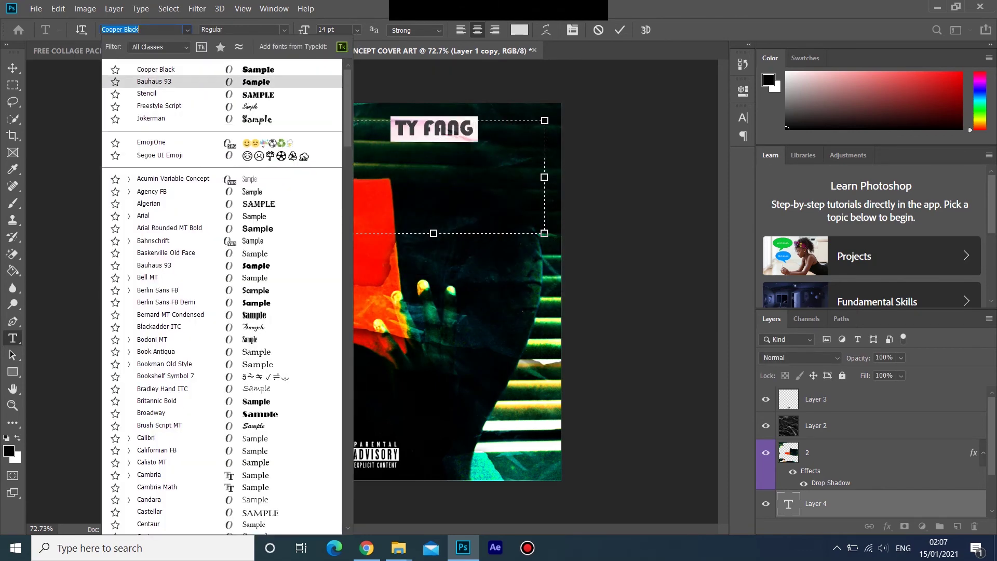
pyautogui.press('Down')
pyautogui.press('Down')
pyautogui.press('Down')
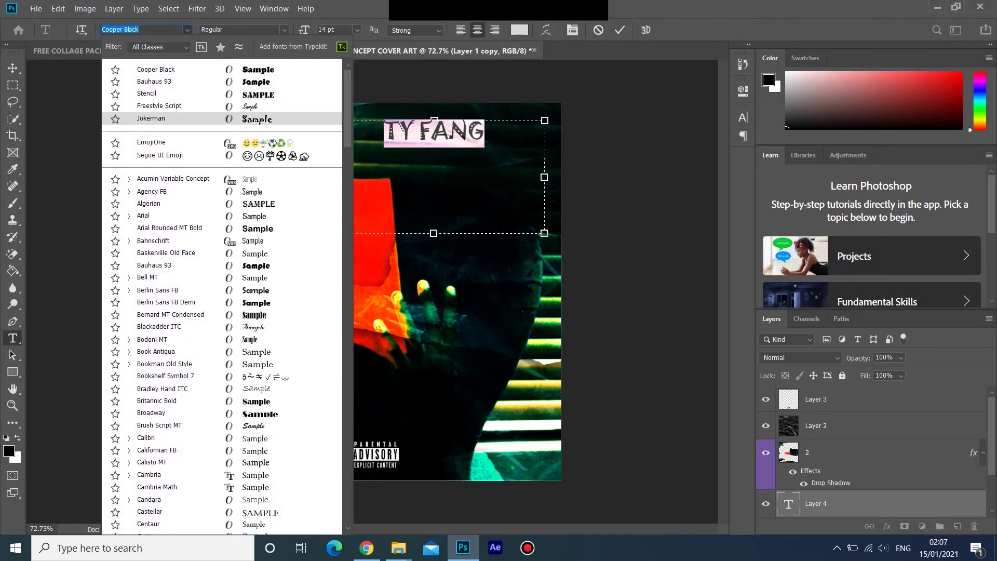
pyautogui.scroll(-10, 223, 296)
pyautogui.scroll(-5, 224, 296)
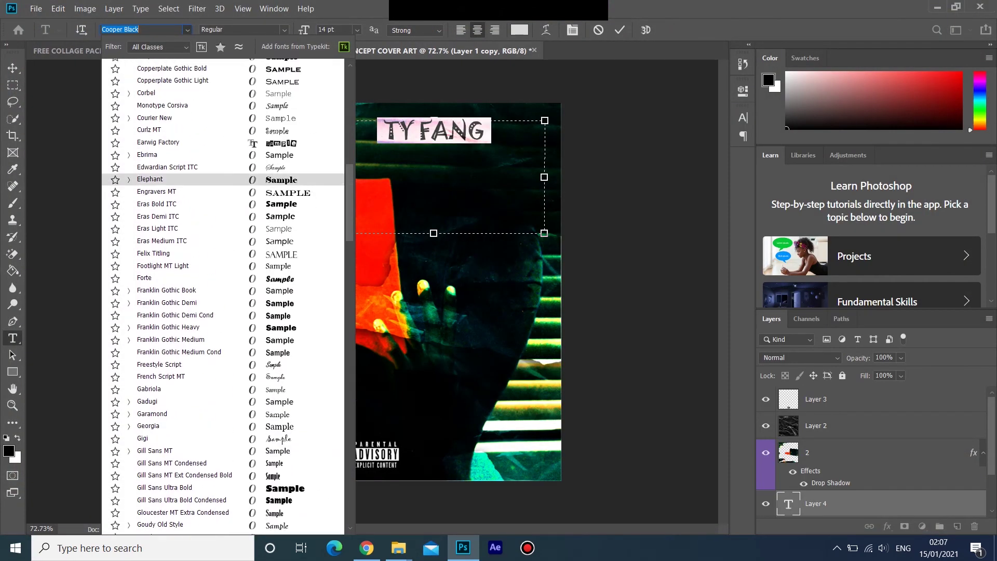
pyautogui.press('Escape')
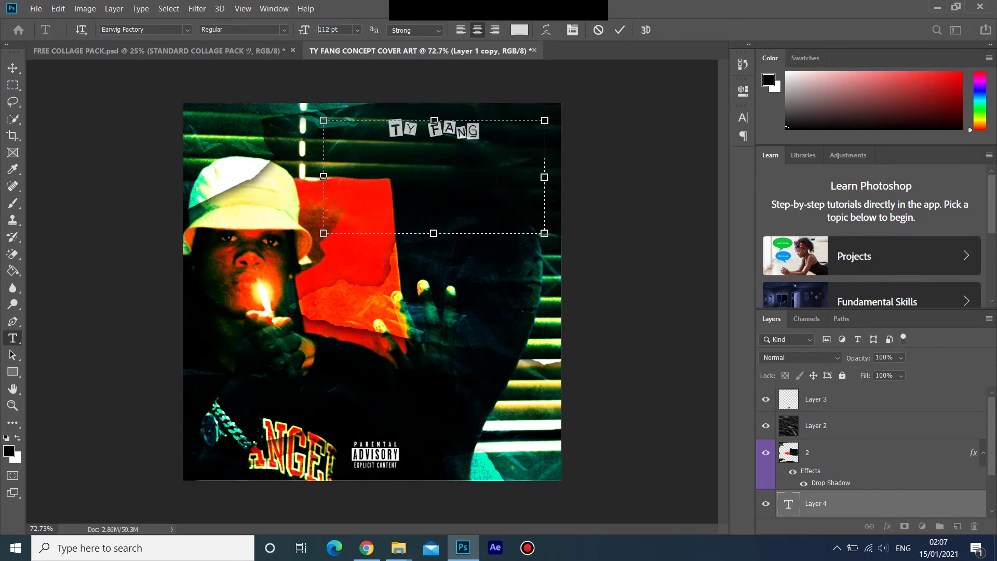
pyautogui.scroll(5, 332, 30)
pyautogui.scroll(-2, 332, 29)
pyautogui.scroll(-1, 332, 30)
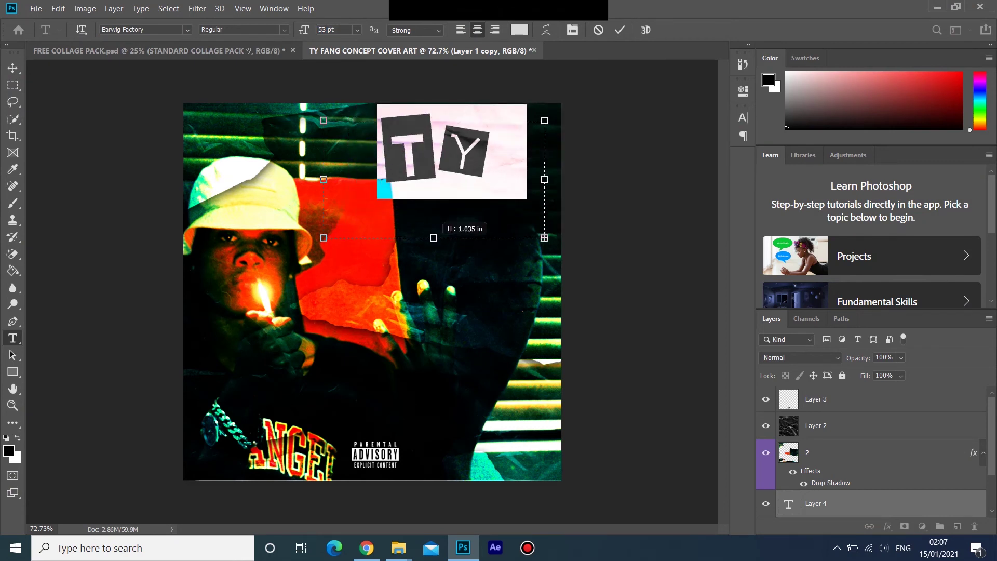
pyautogui.moveTo(544, 237); pyautogui.dragTo(544, 308)
pyautogui.hotkey('ctrl', 'Return')
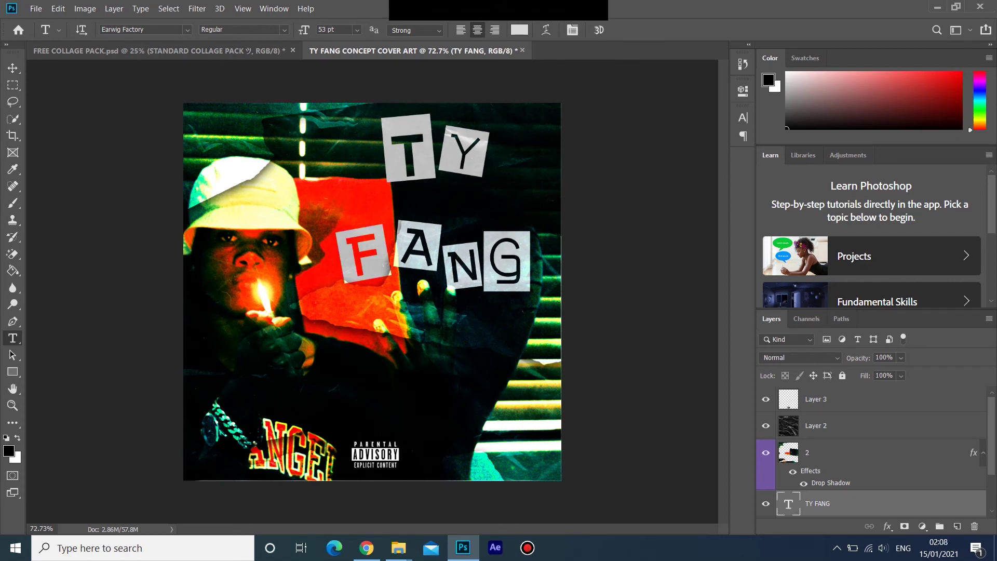
# - Start saving a copy of the cover and browse to the Maple Music Video folder
pyautogui.hotkey('ctrl', 's')
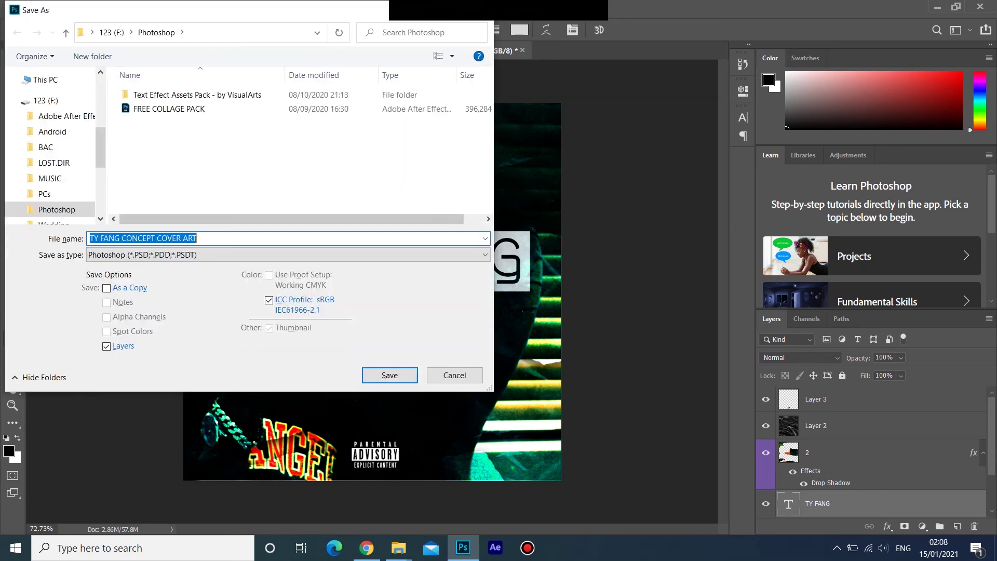
pyautogui.scroll(-3, 58, 146)
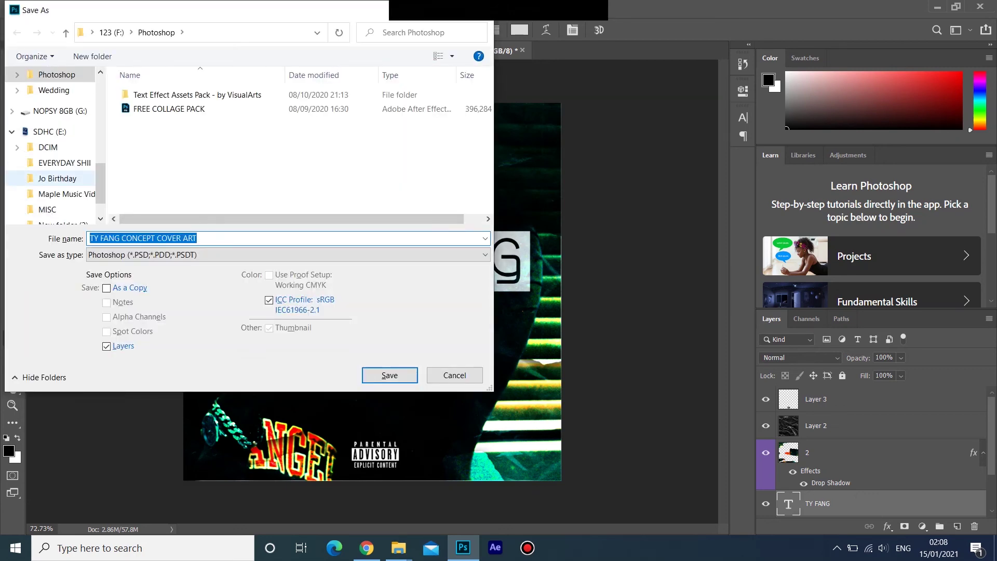
pyautogui.scroll(-1, 57, 146)
pyautogui.click(57, 142)
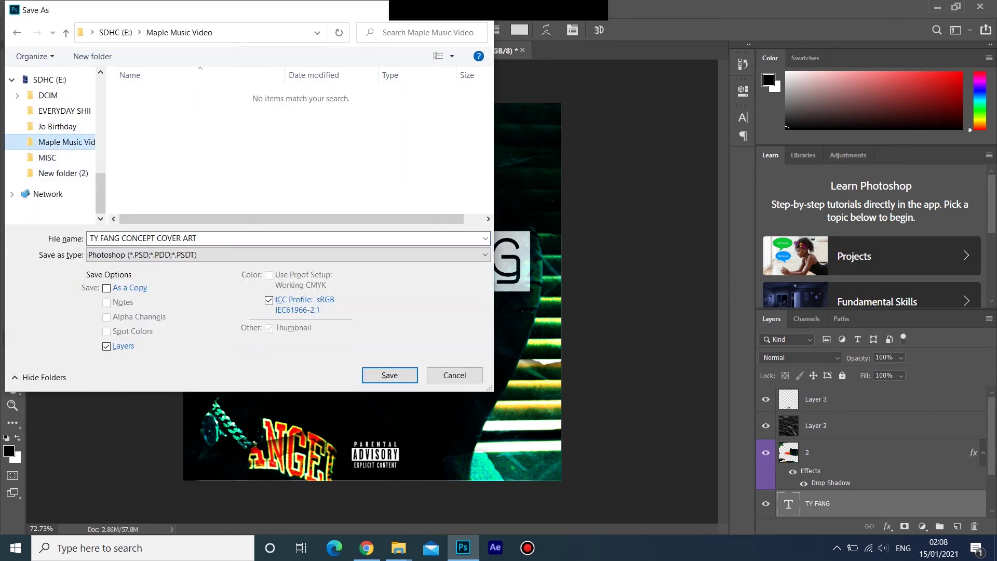
pyautogui.press('Down')
pyautogui.press('Down')
pyautogui.press('Up')
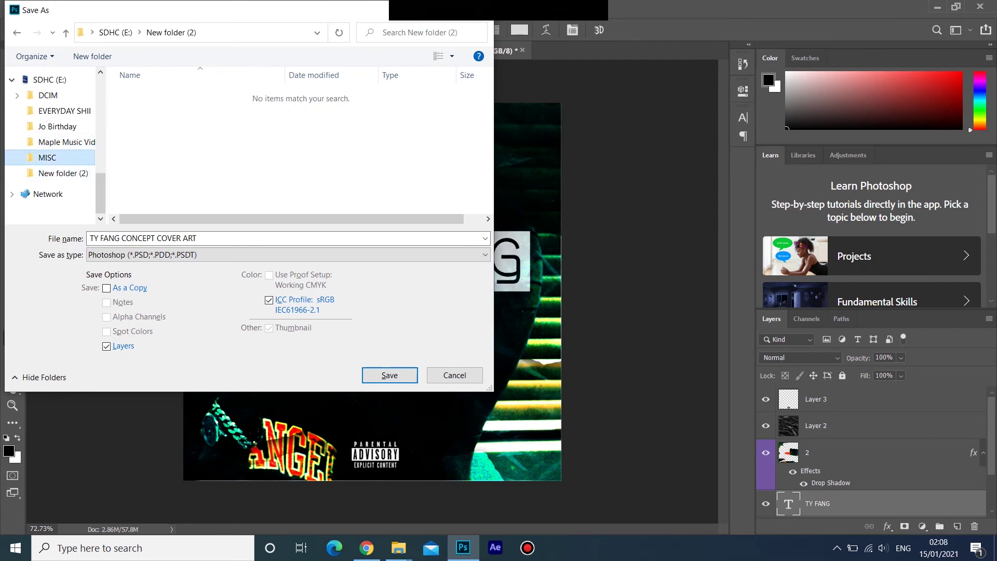
pyautogui.press('Up')
pyautogui.press('Up')
pyautogui.press('Up')
pyautogui.press('Up')
pyautogui.press('Down')
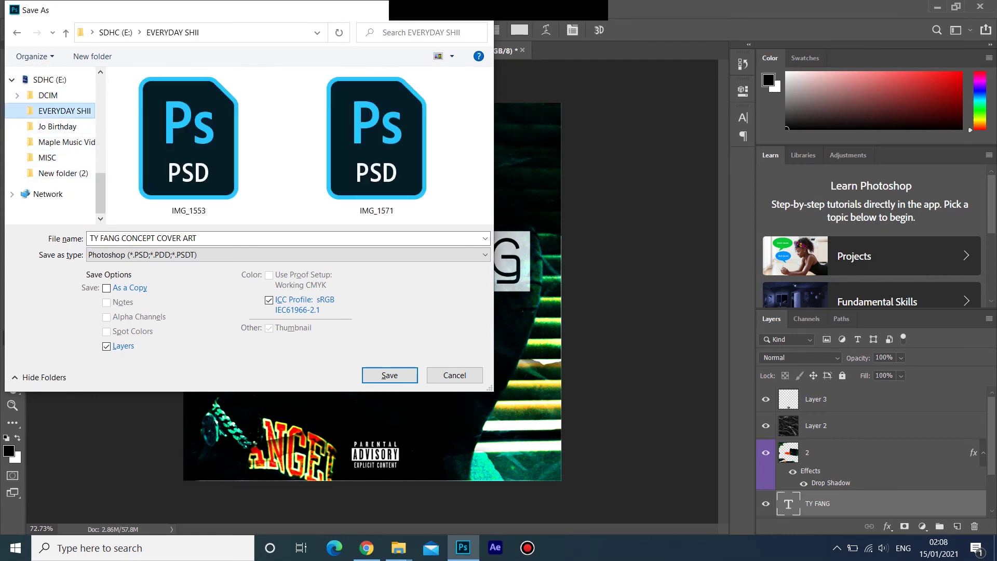
# - Save it as JPEG 'TY FANG CONCEPT COVER ART' in the Maple Music Video folder
pyautogui.hotkey('alt', 't')
pyautogui.hotkey('alt', 'Down')
pyautogui.press('Down')
pyautogui.press('Down')
pyautogui.press('Down')
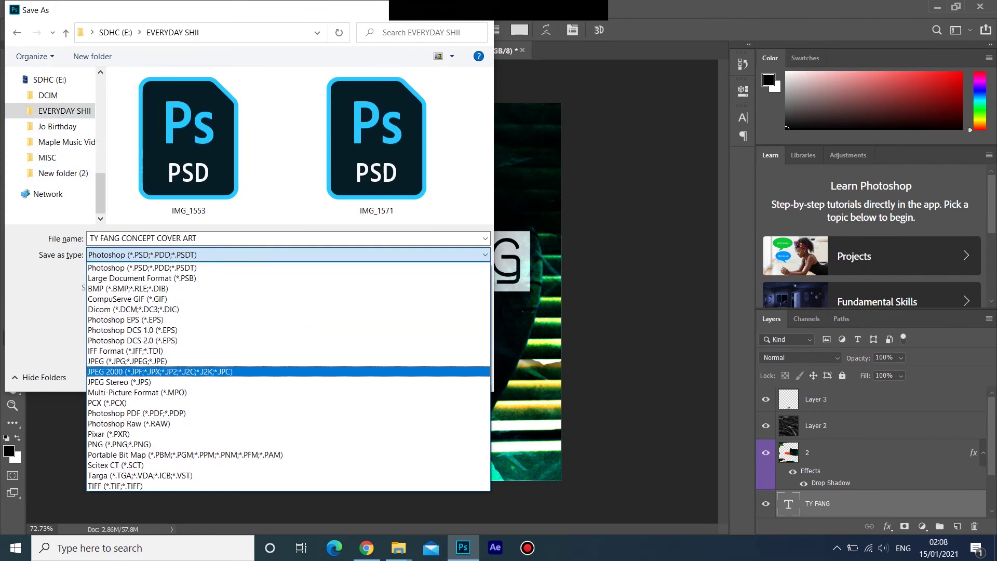
pyautogui.press('Up')
pyautogui.press('Return')
pyautogui.click(57, 142)
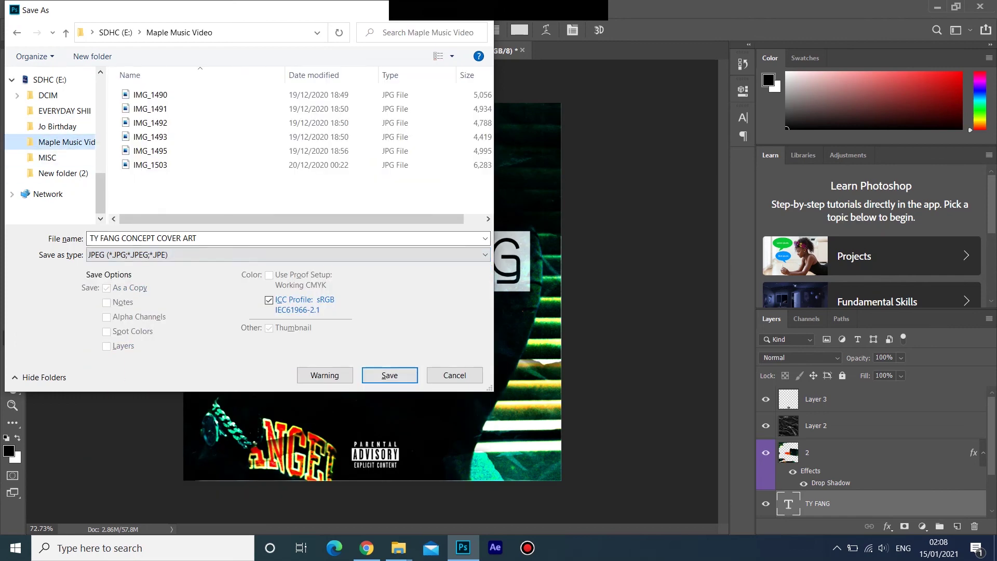
pyautogui.press('Return')
pyautogui.press('Return')
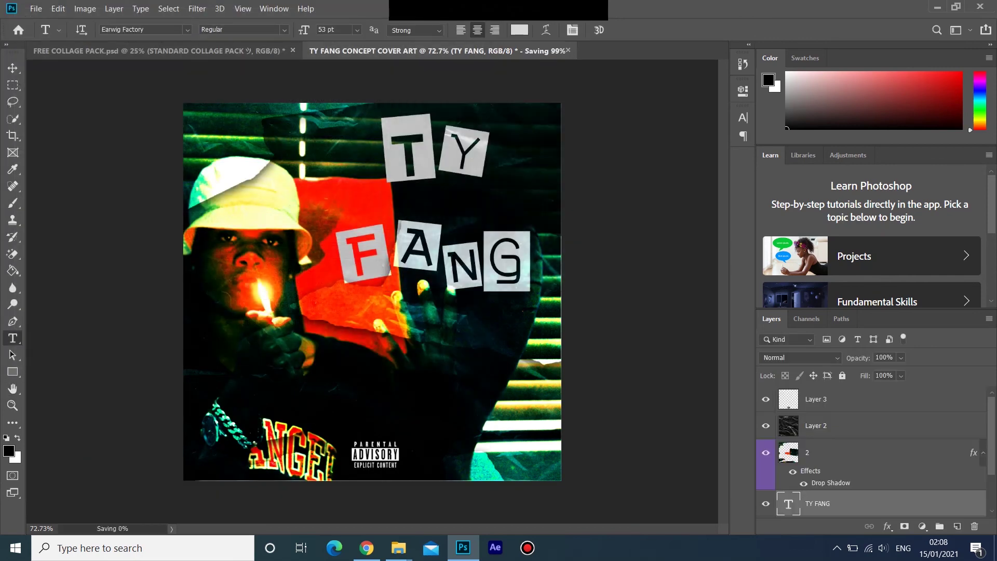